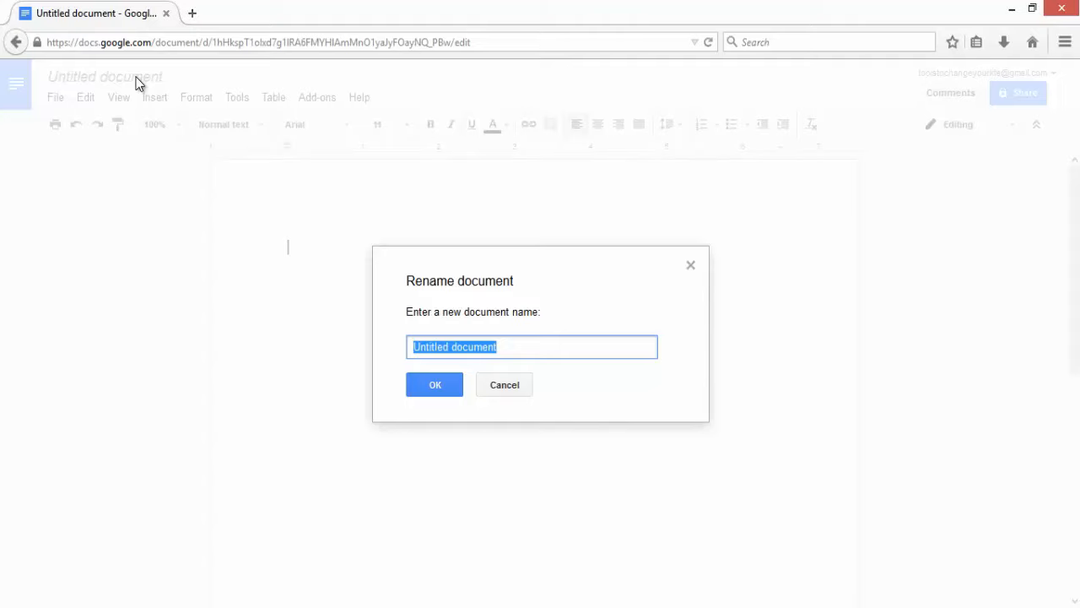
- Rename the untitled document as "test"
text(test)
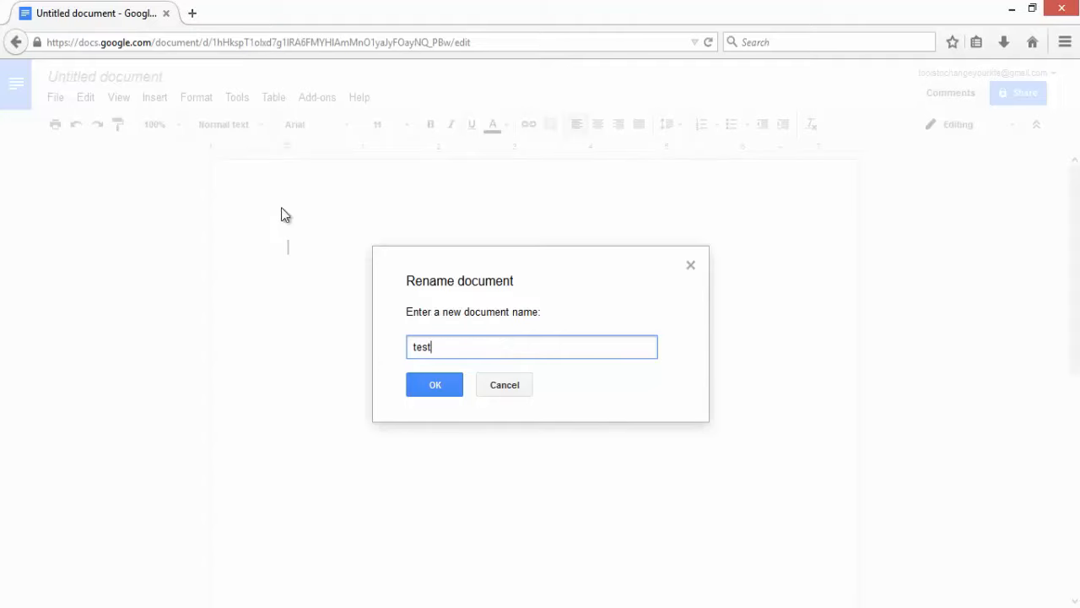
click(433, 383)
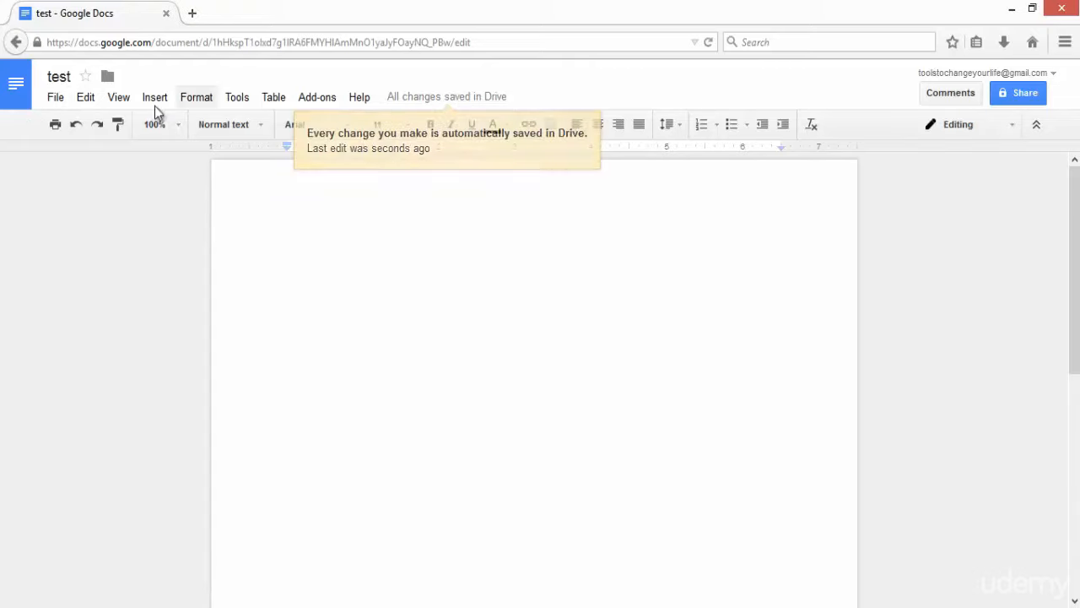
click(56, 100)
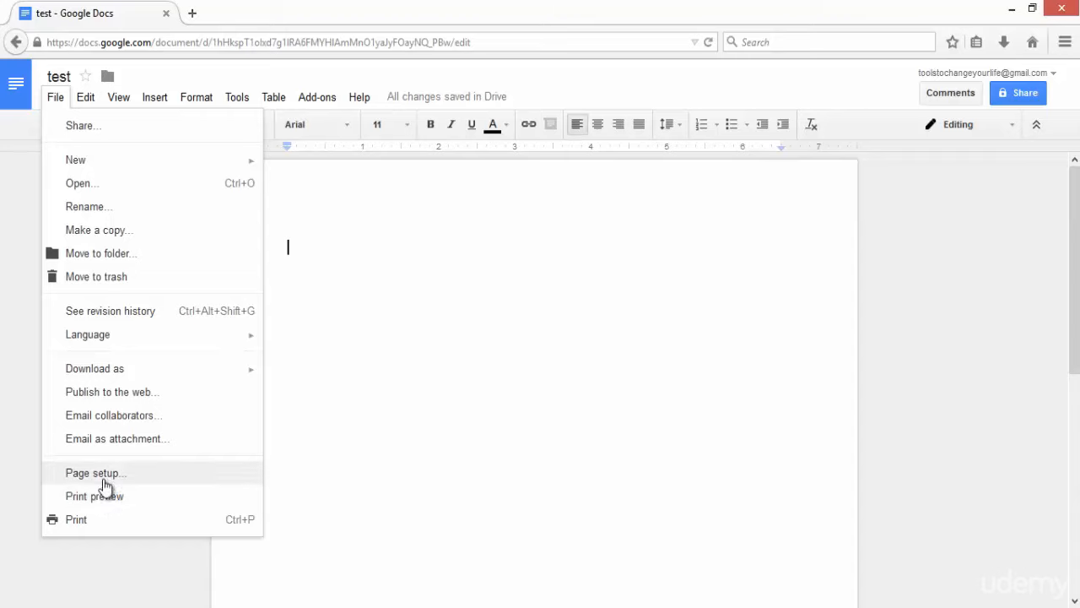
mouse_move(138, 376)
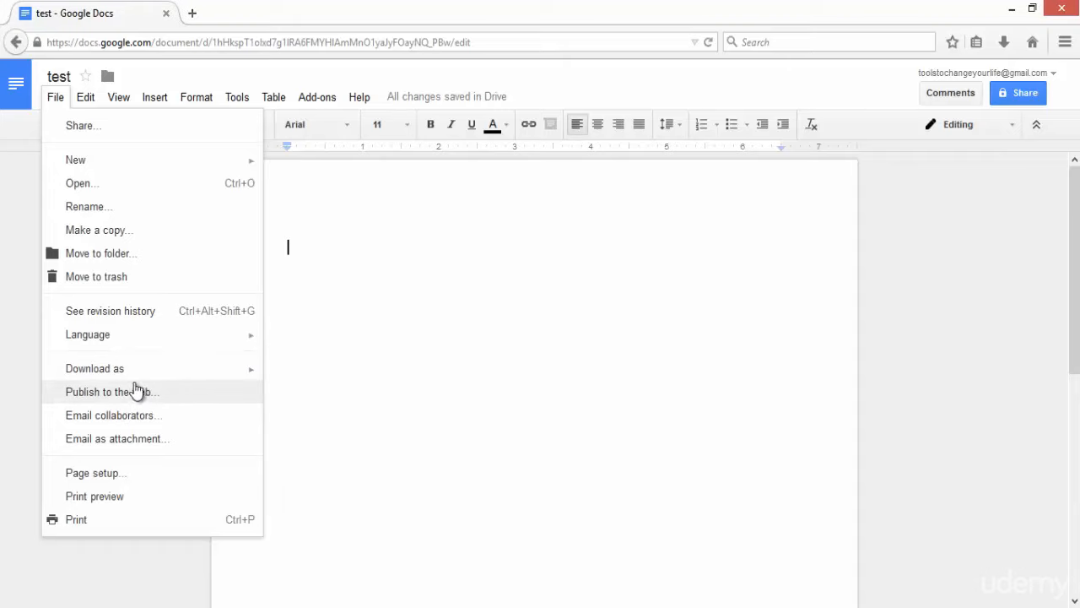
mouse_move(134, 343)
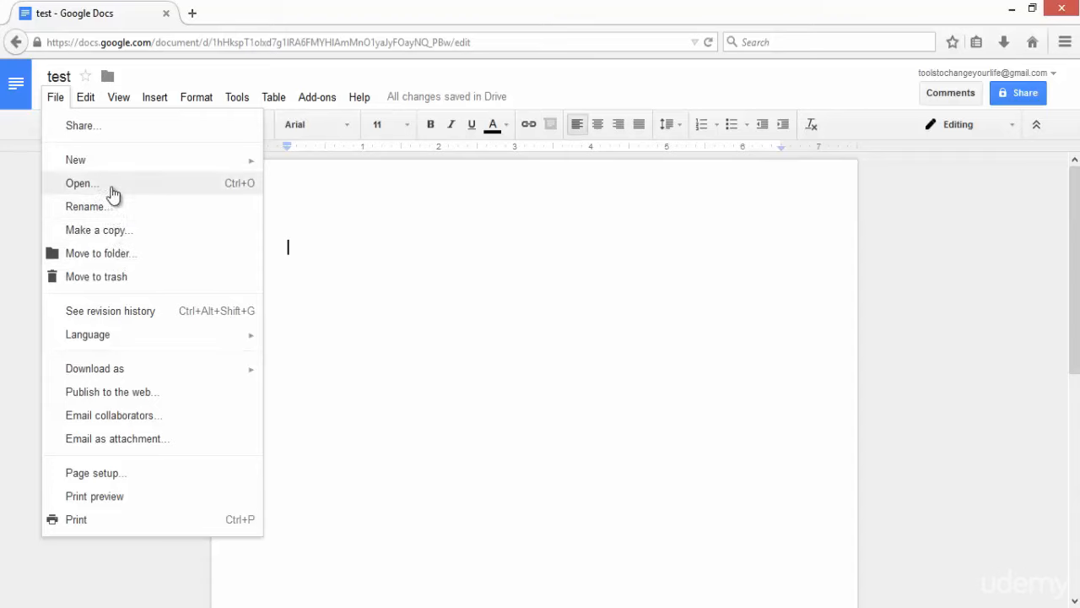
mouse_move(108, 169)
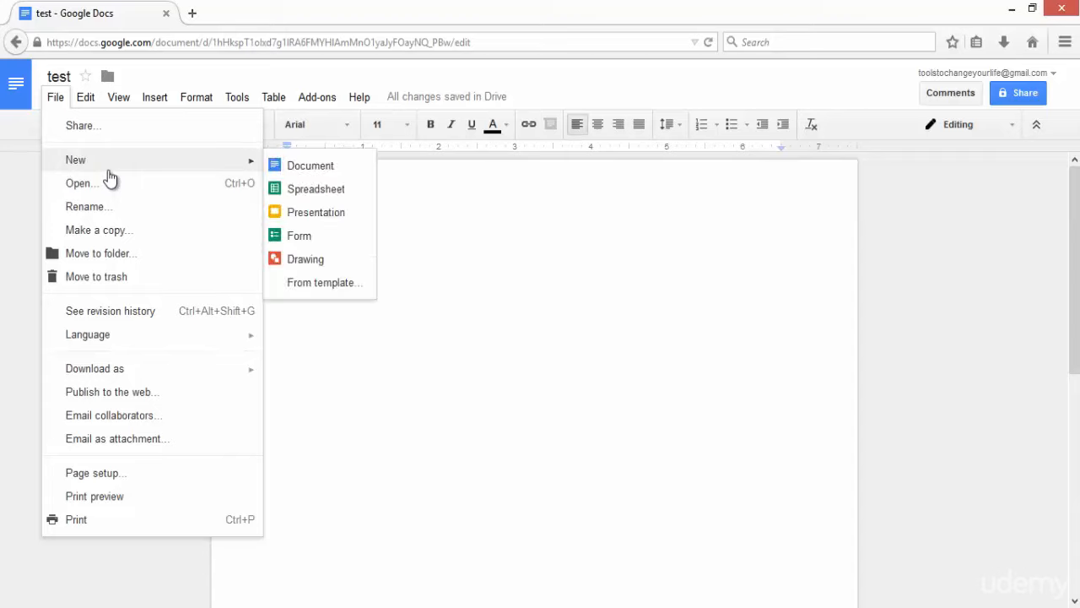
- Try to paste the clipboard contents into the empty document with the Paste command
mouse_move(90, 106)
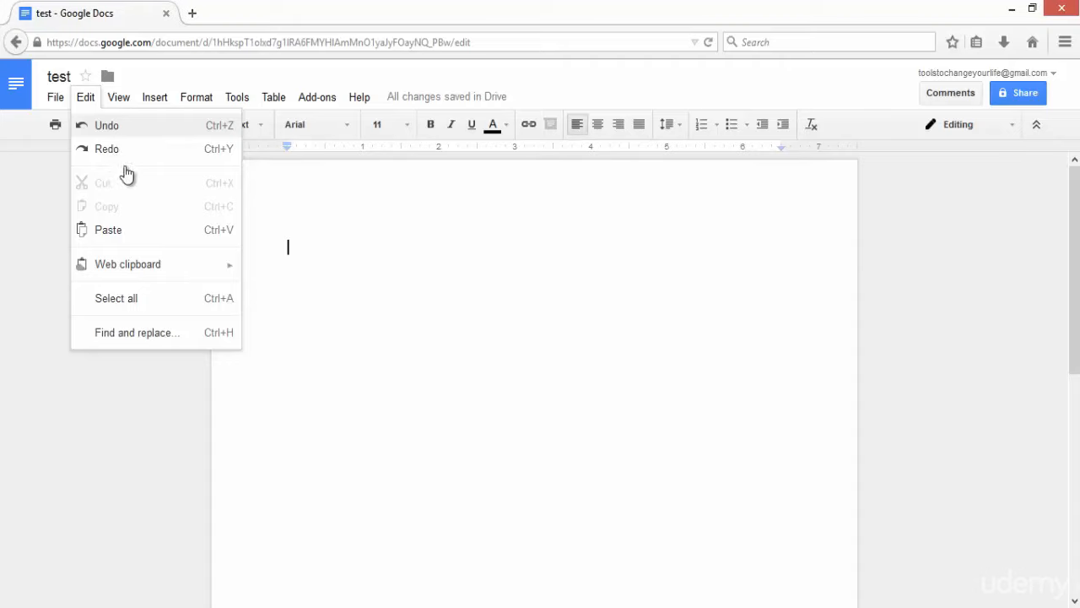
click(133, 237)
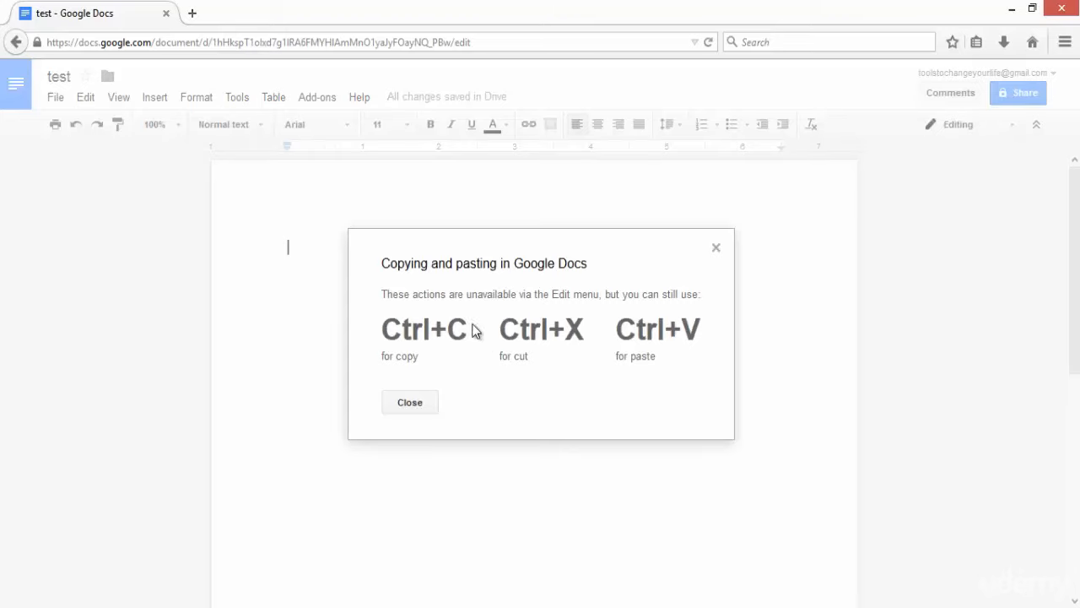
click(409, 402)
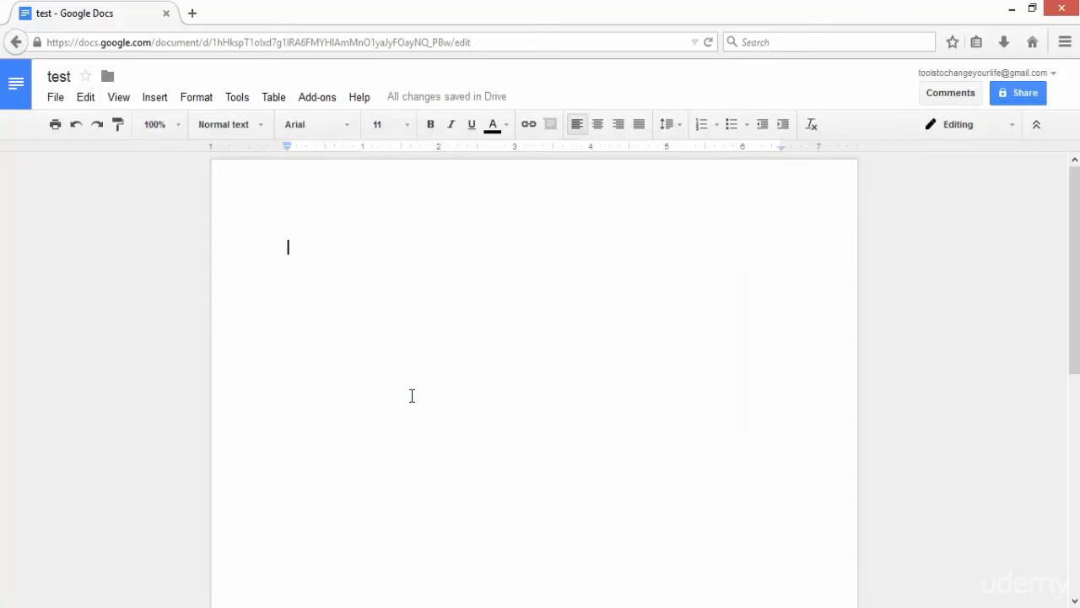
click(86, 96)
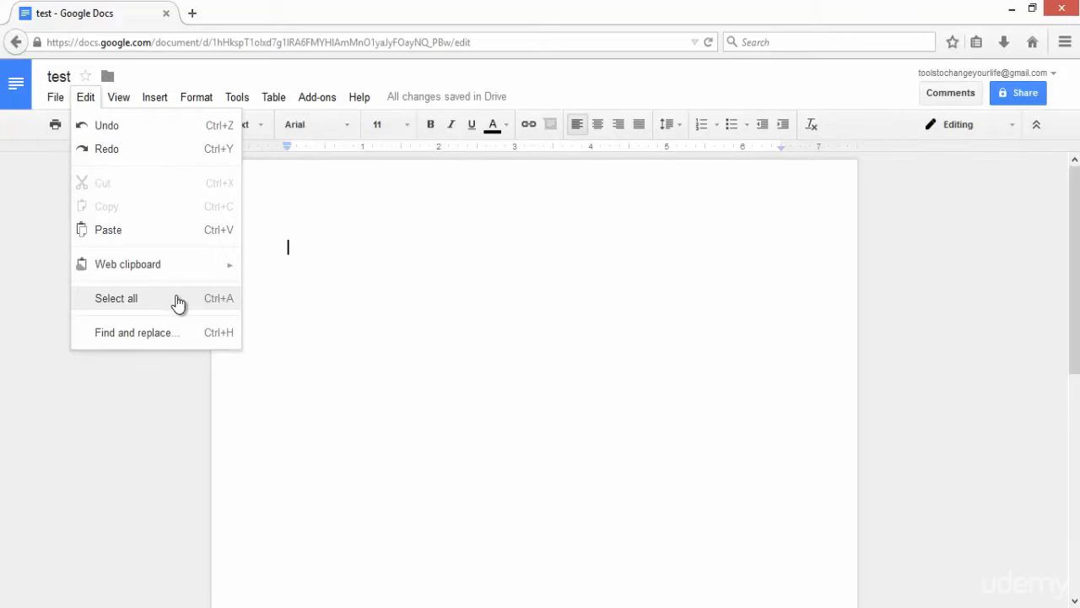
- Write "this is test document for video tutorial." on the first line of the document
click(310, 255)
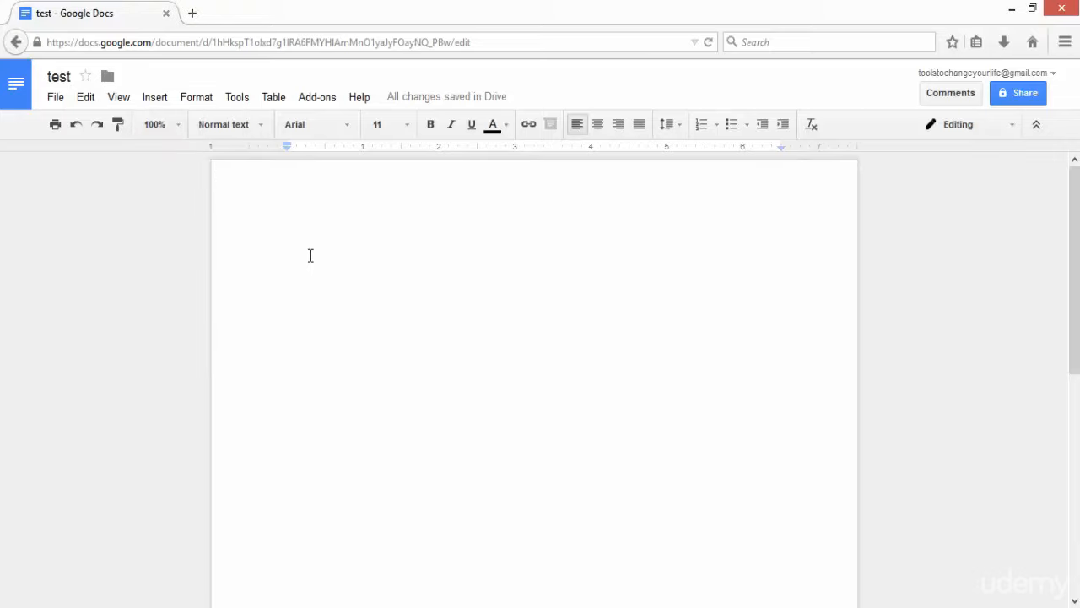
text(this is )
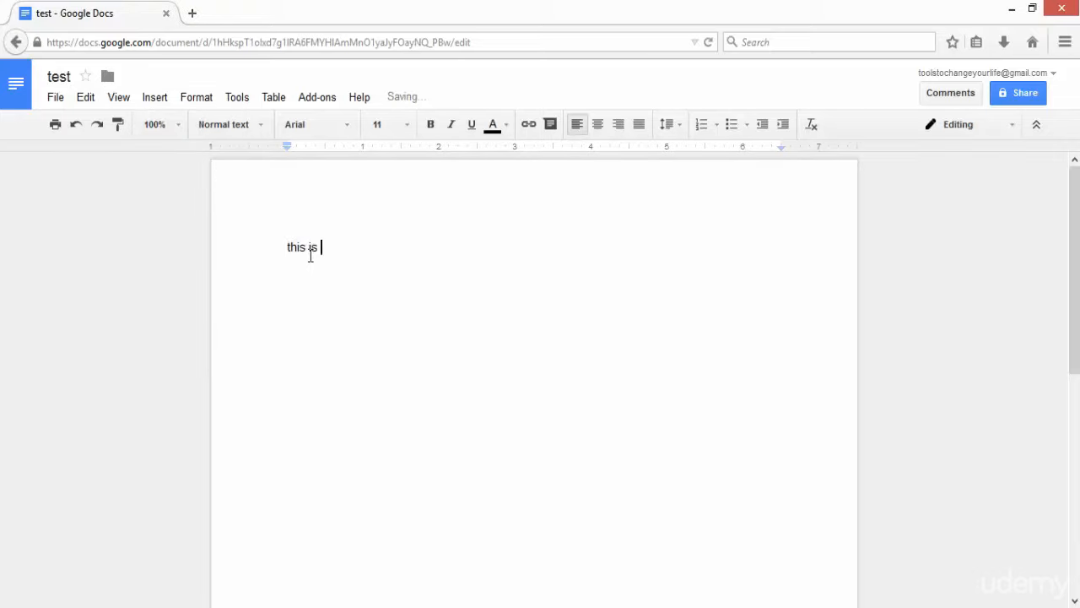
text(test document for video tutorial)
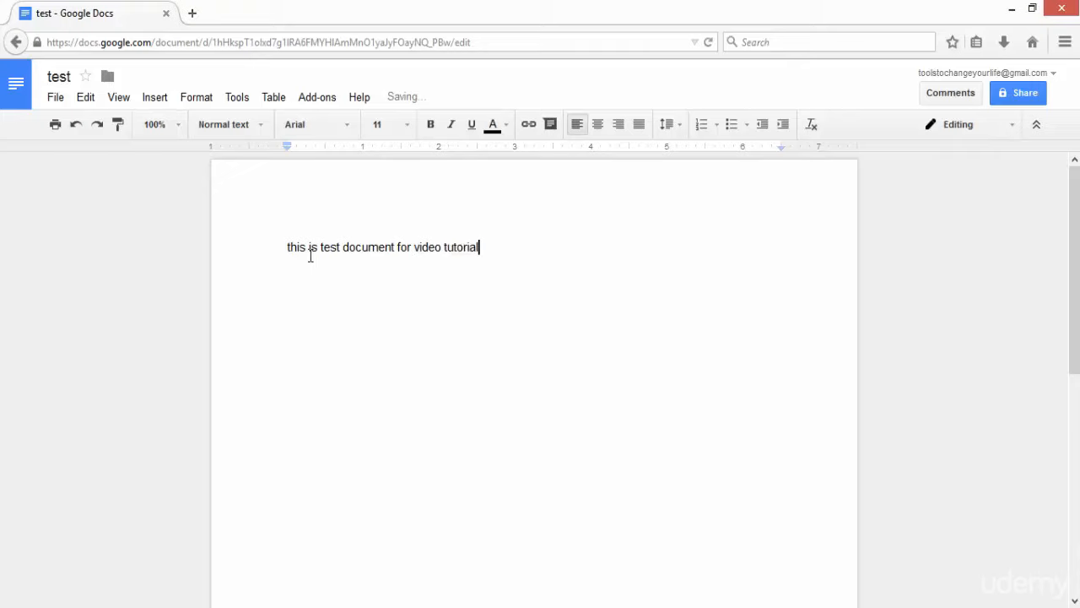
text(.)
- Select all the text and use Find and replace to change "this" to "where"
click(86, 97)
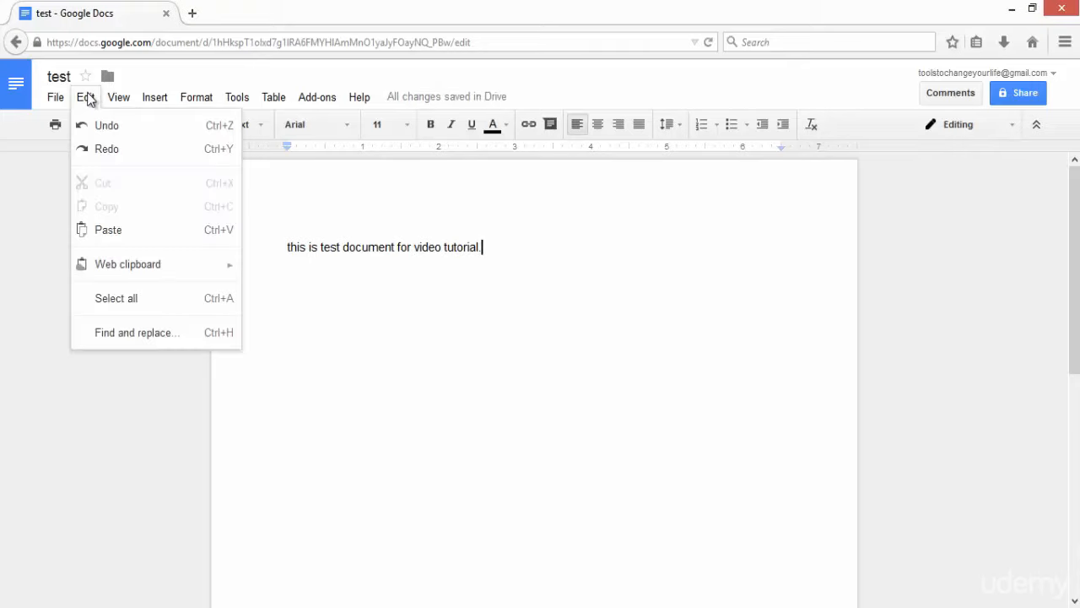
click(157, 298)
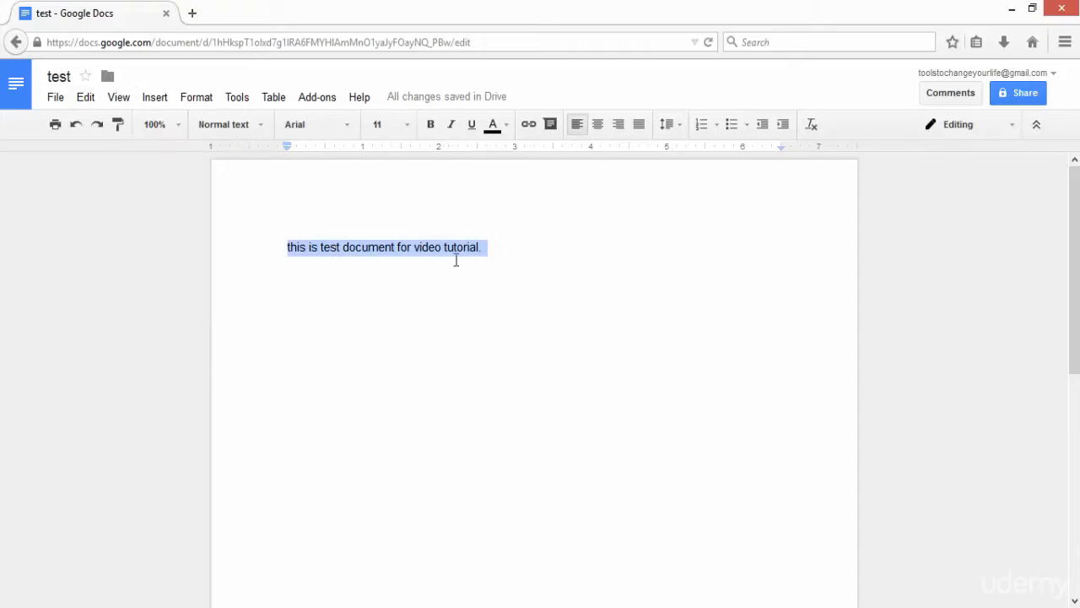
click(87, 98)
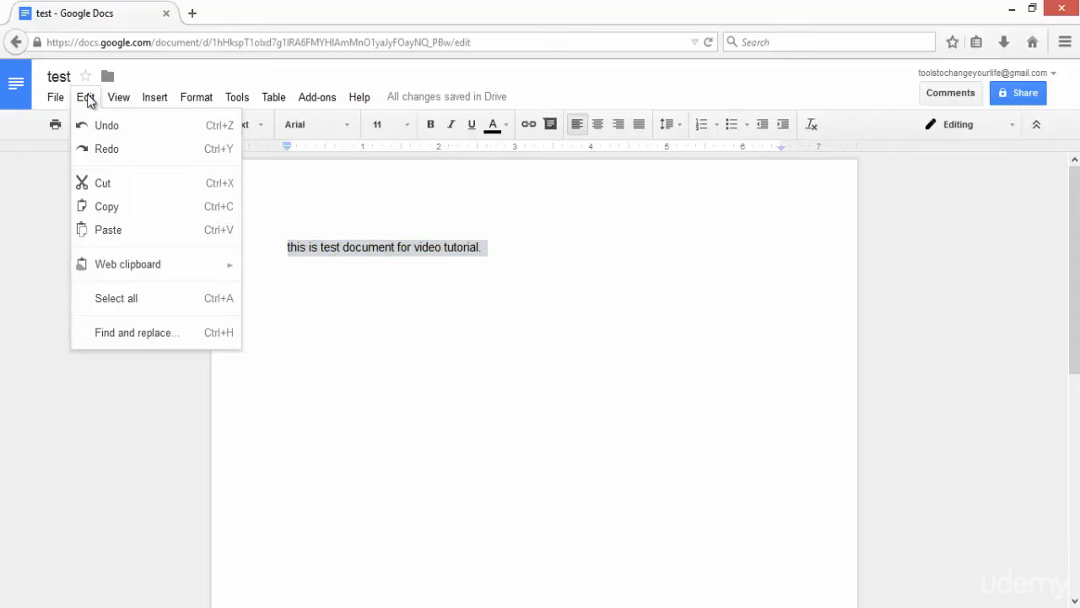
click(135, 333)
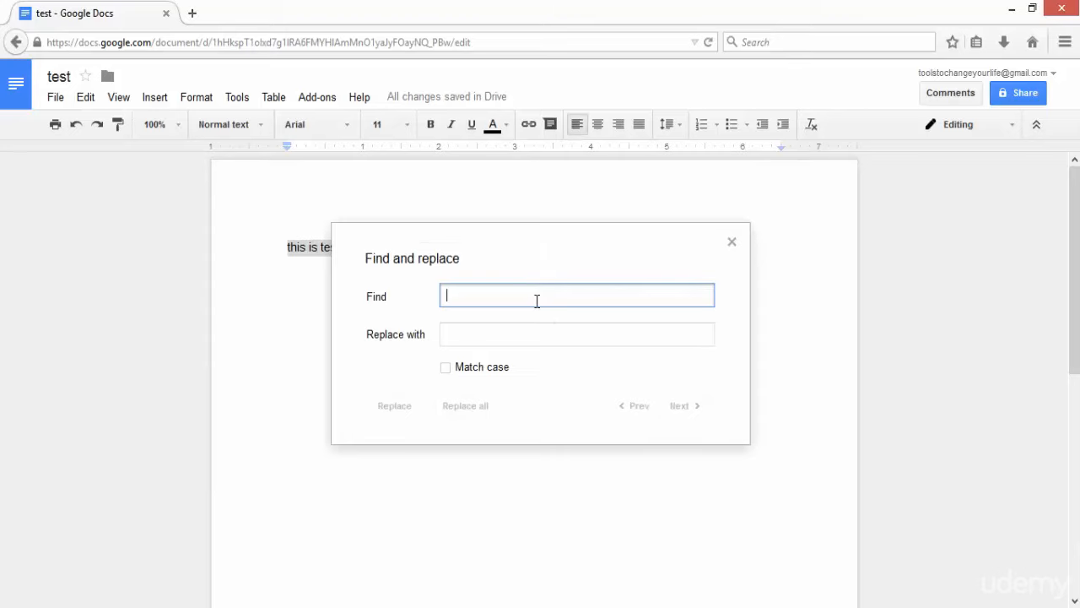
text(this)
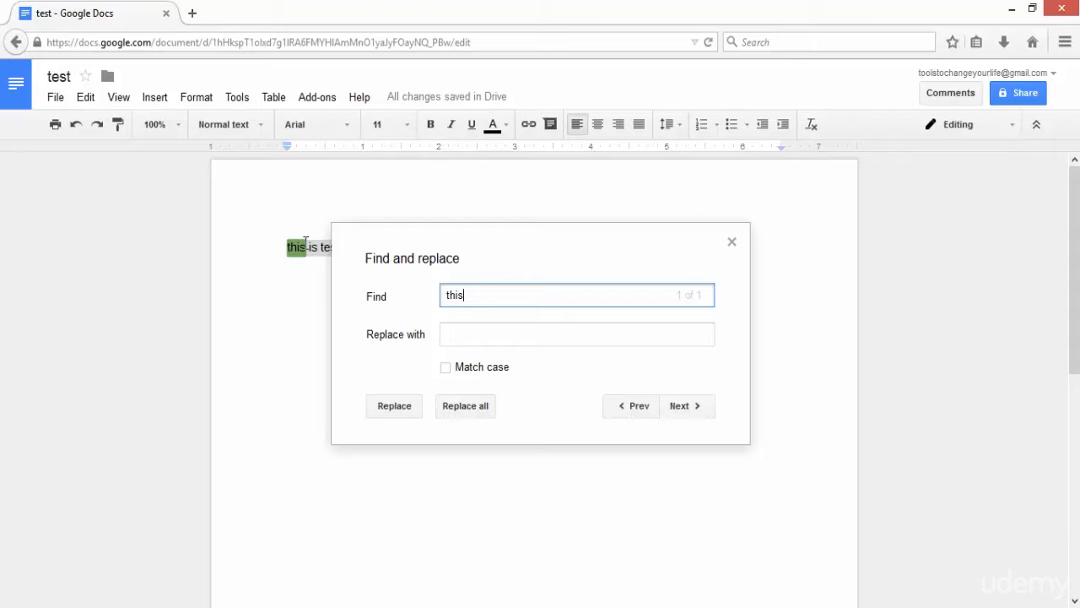
click(470, 337)
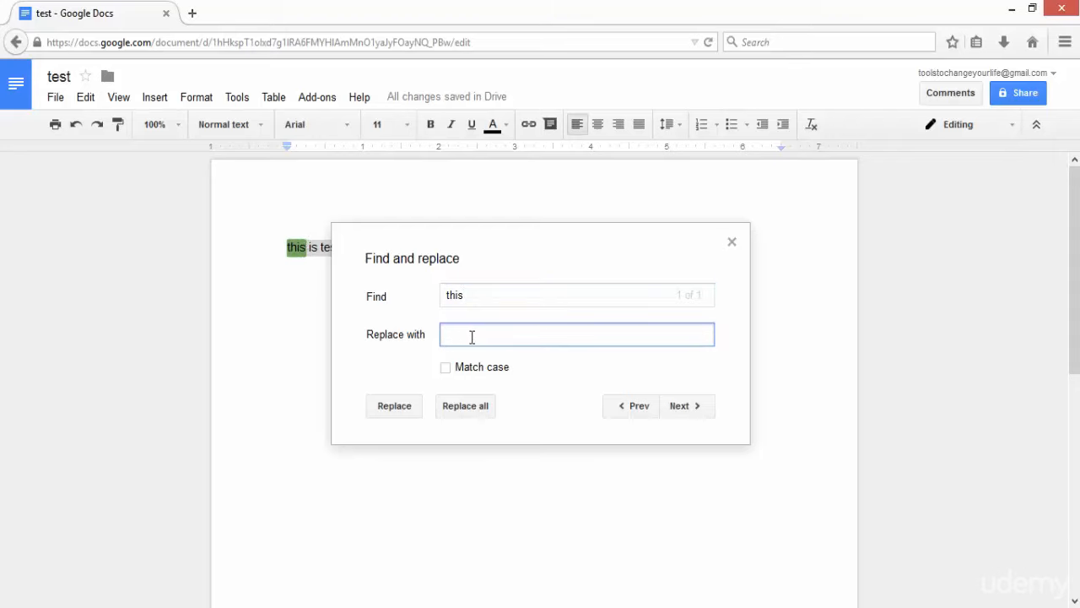
text(where)
click(404, 407)
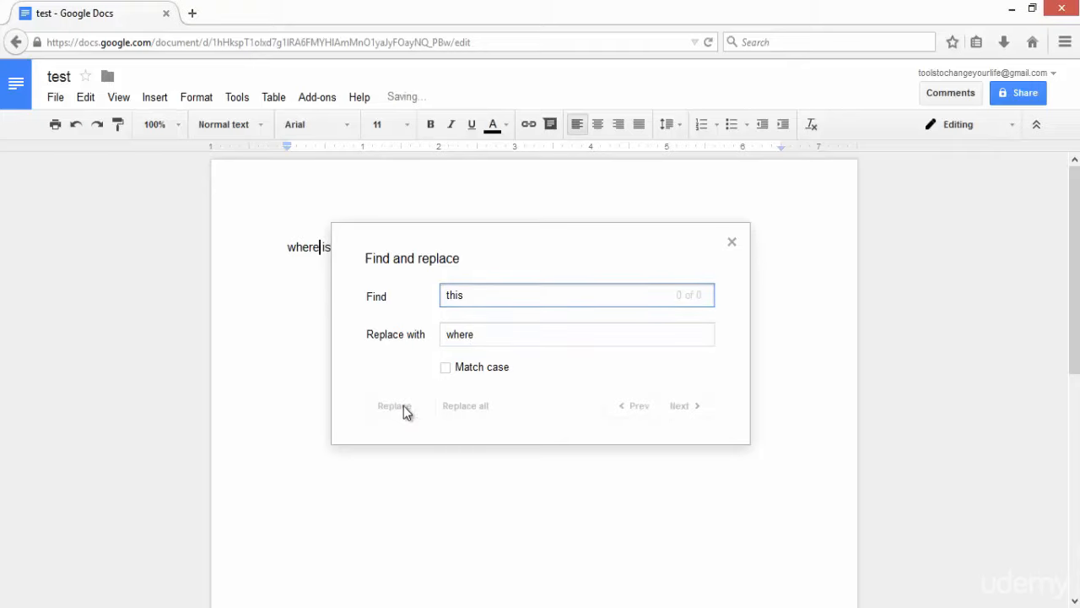
- Replace "where" with "this" in the sentence and close Find and replace
double_click(476, 291)
text(where)
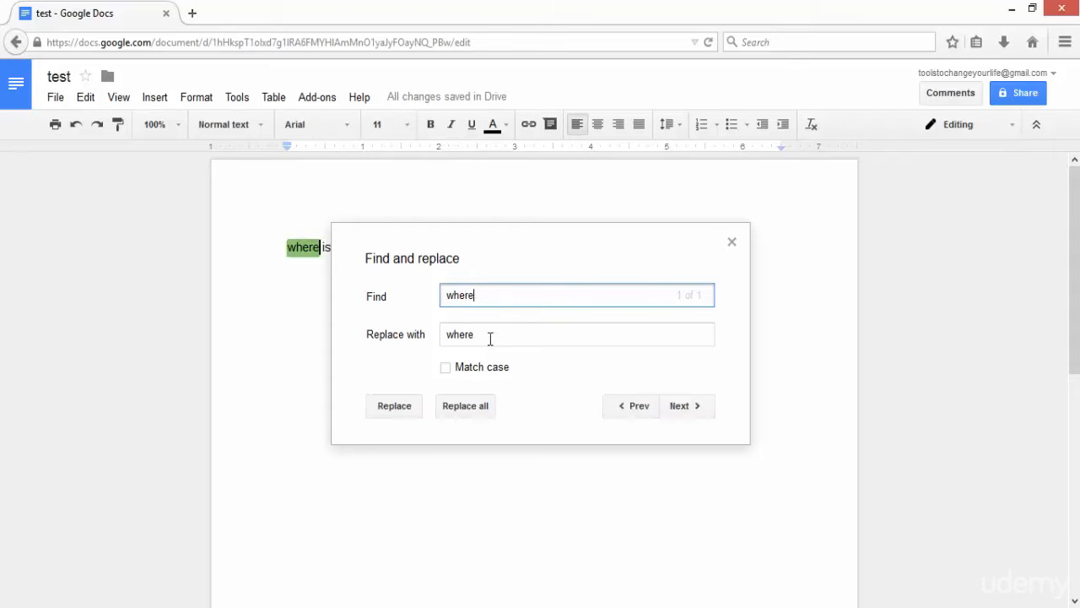
key(Tab)
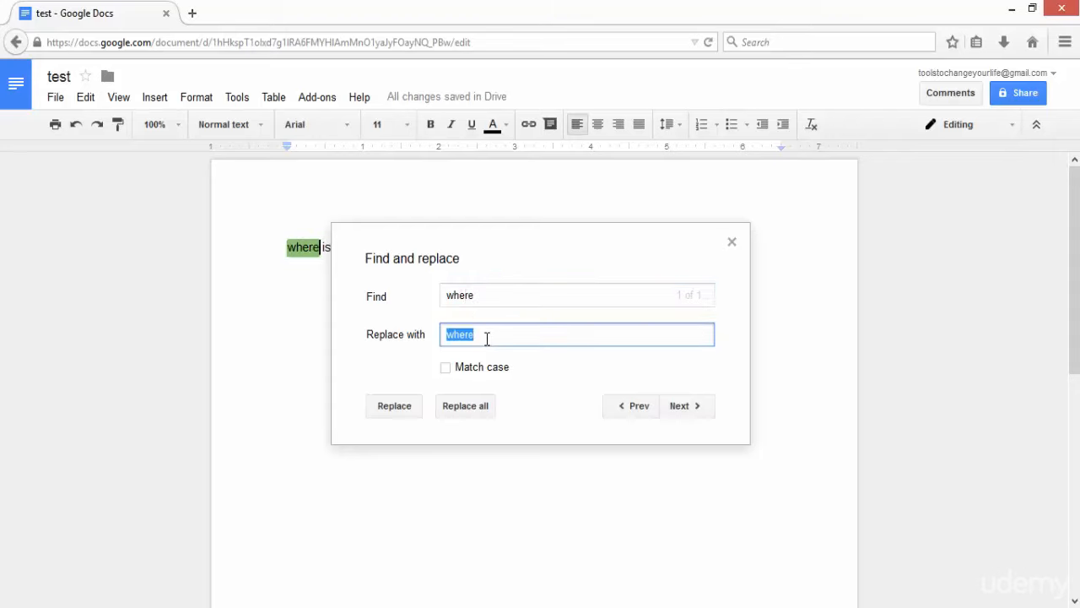
text(this)
click(406, 408)
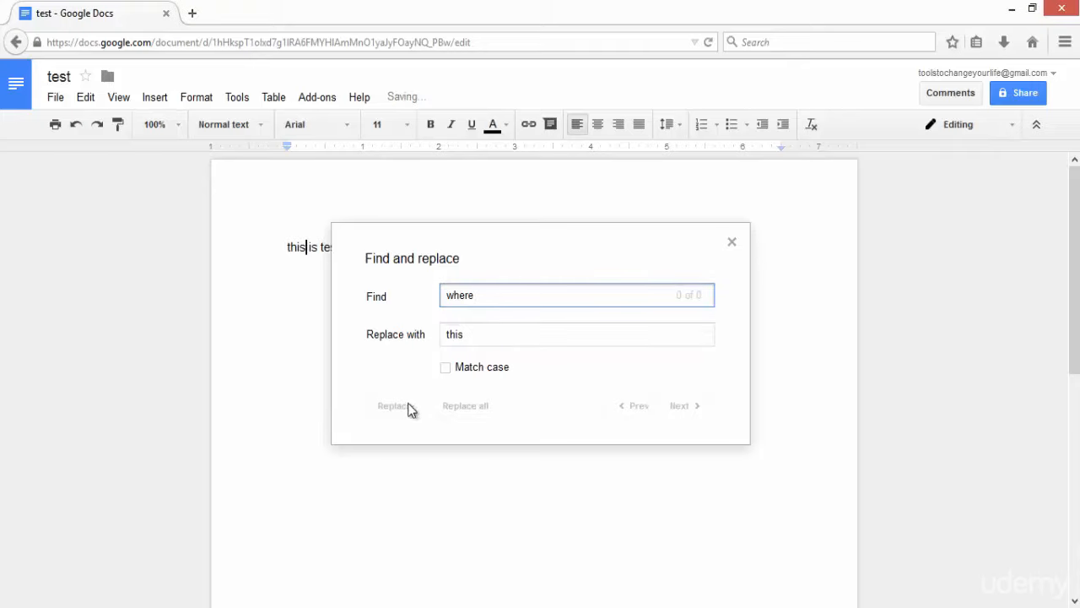
click(732, 243)
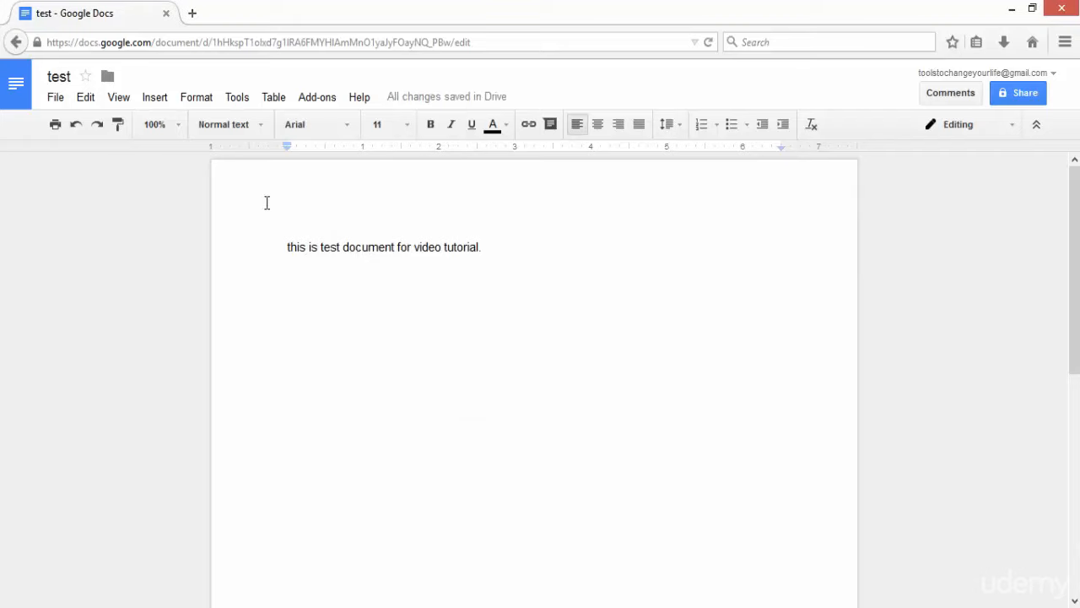
- Show the equation toolbar and hide it again
click(120, 98)
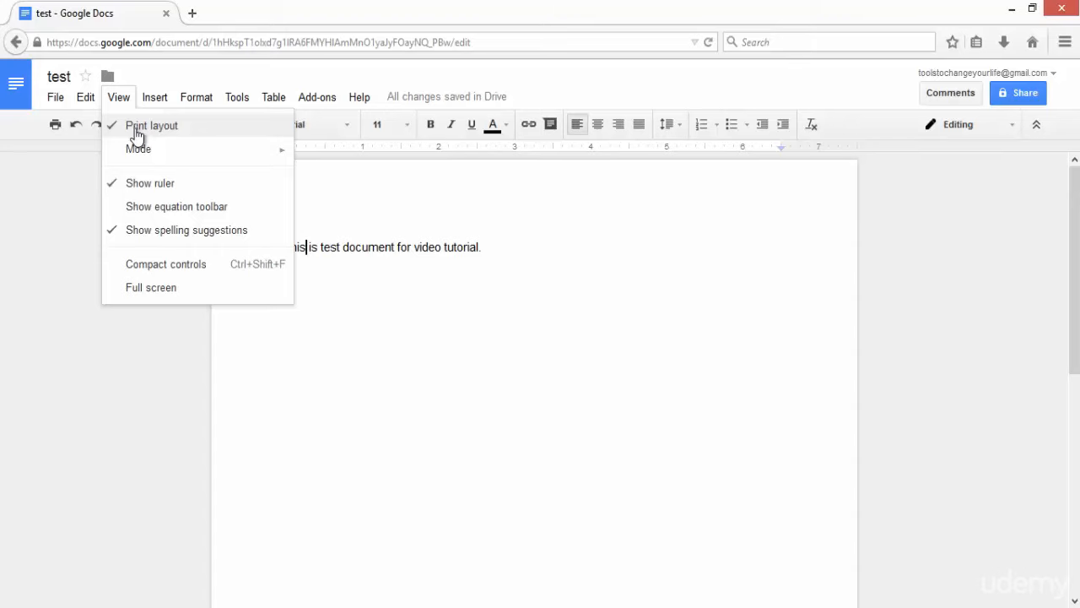
mouse_move(145, 156)
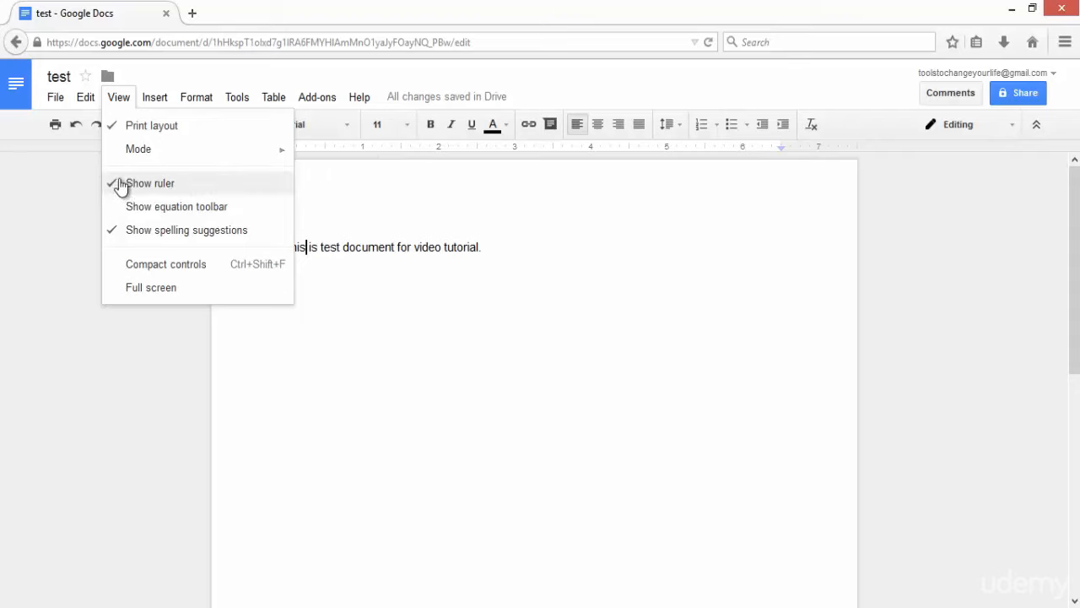
click(193, 214)
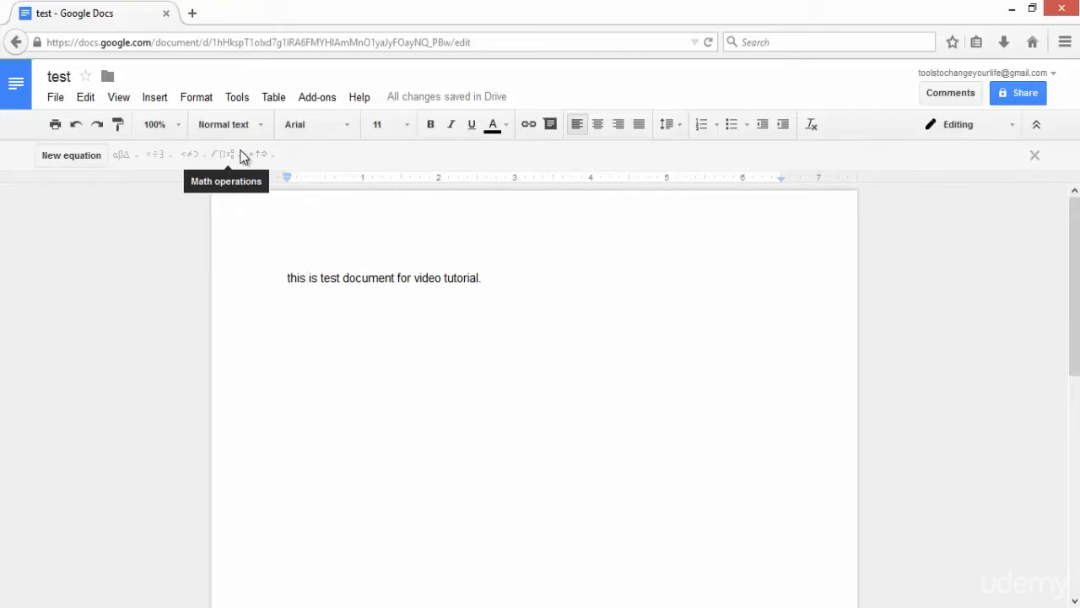
click(120, 99)
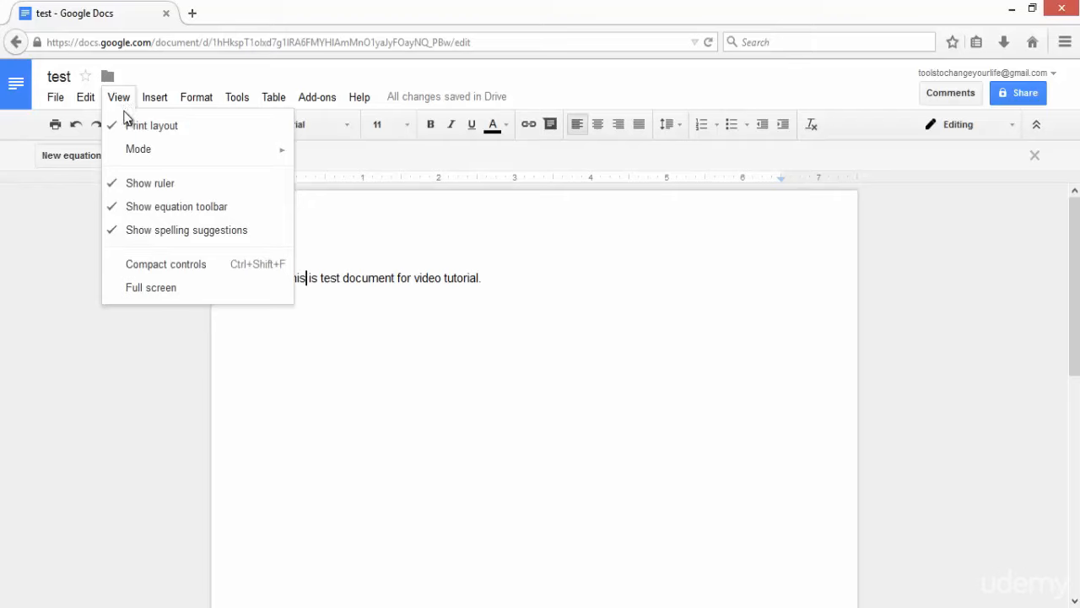
click(128, 207)
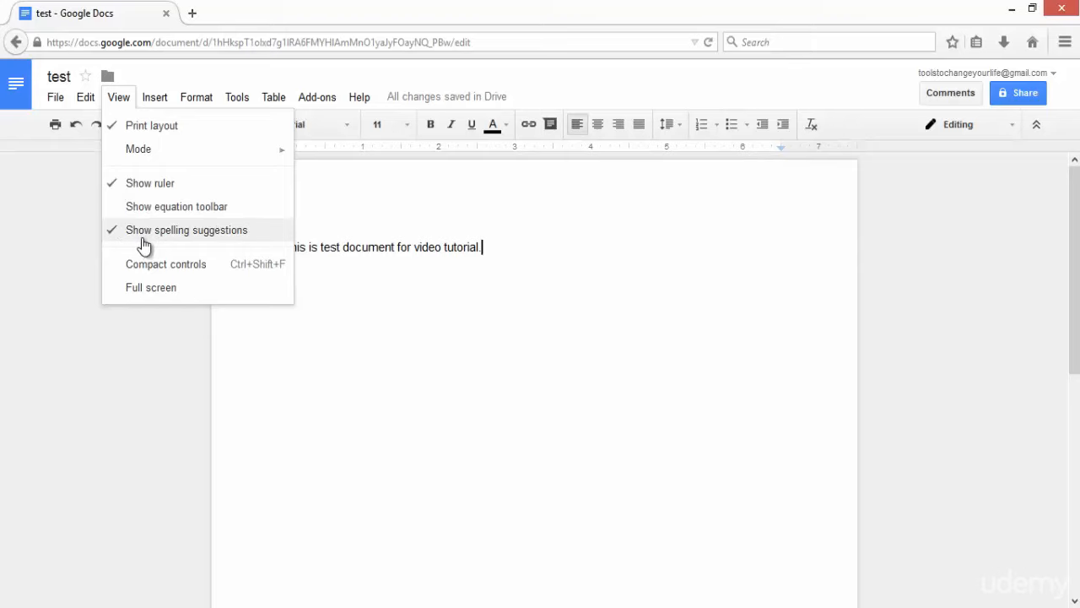
- Switch to compact controls and back to the full menus, and repeat the toggle once
click(184, 272)
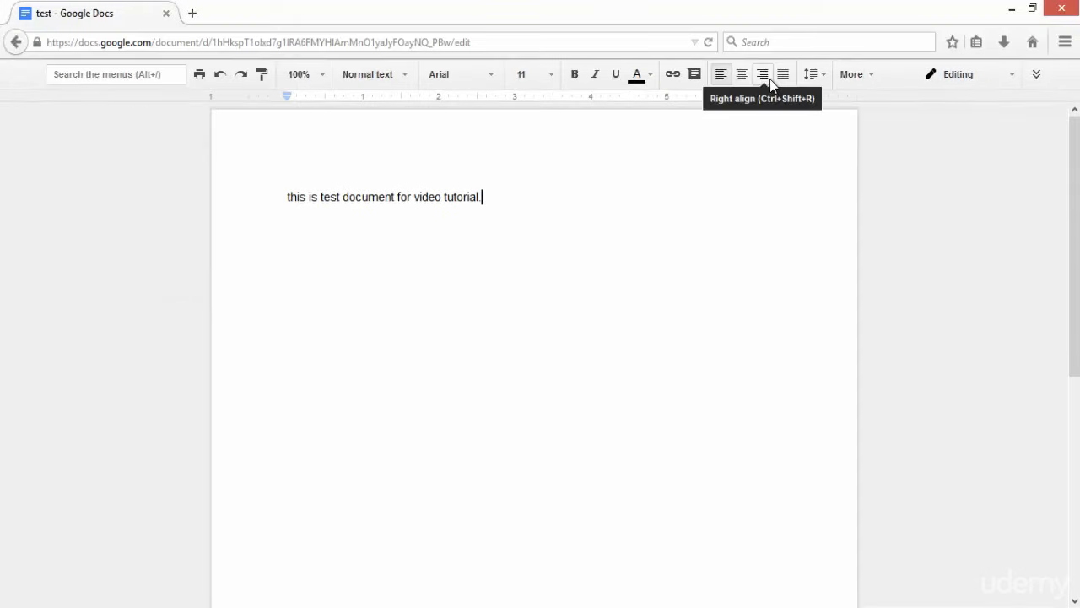
click(1036, 79)
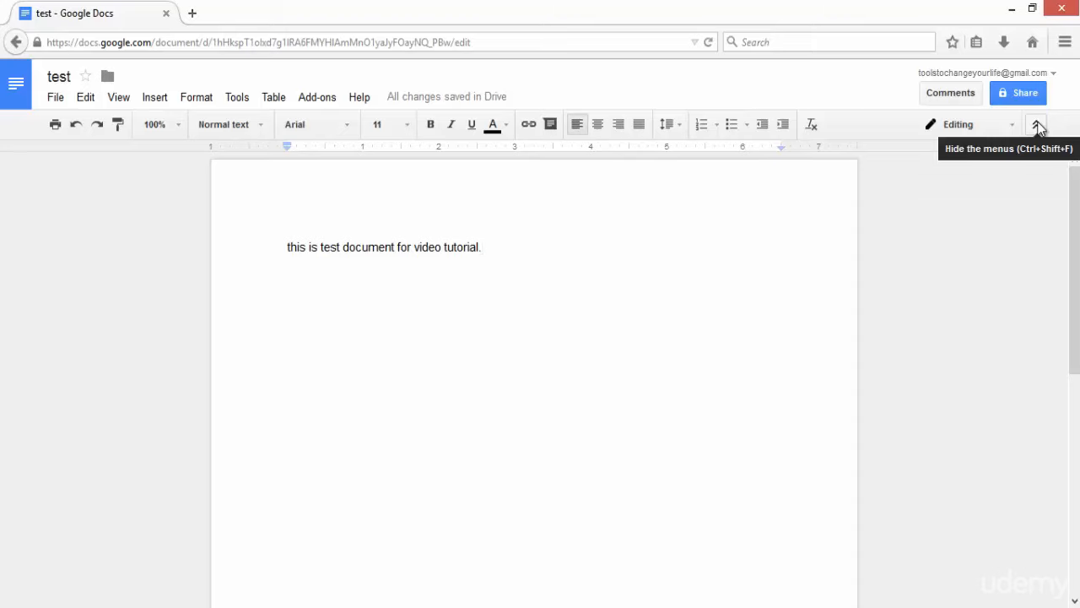
click(1037, 125)
click(1036, 74)
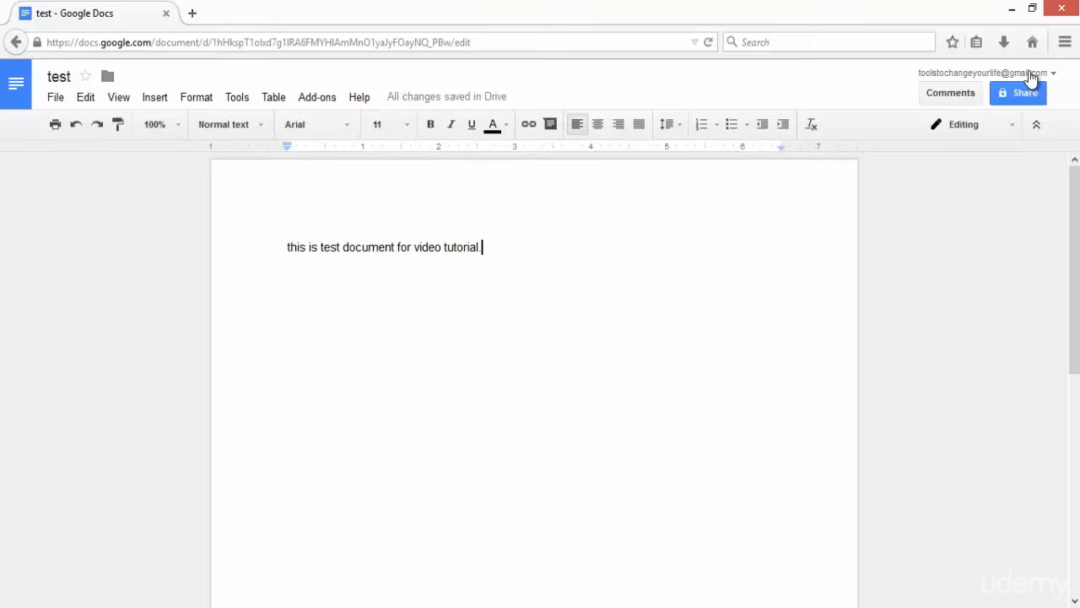
click(120, 98)
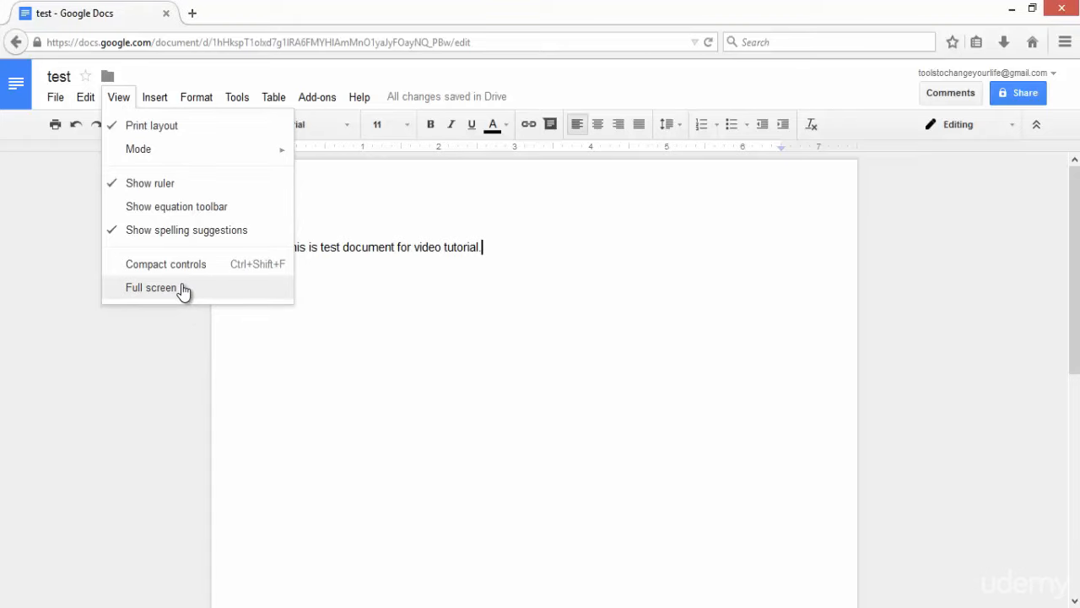
mouse_move(155, 97)
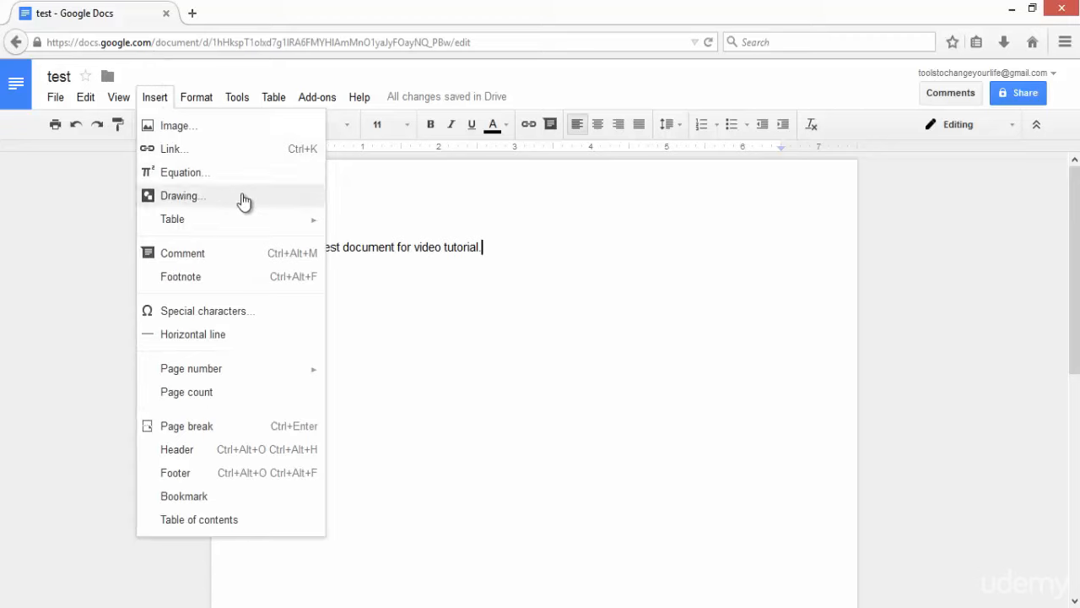
mouse_move(243, 222)
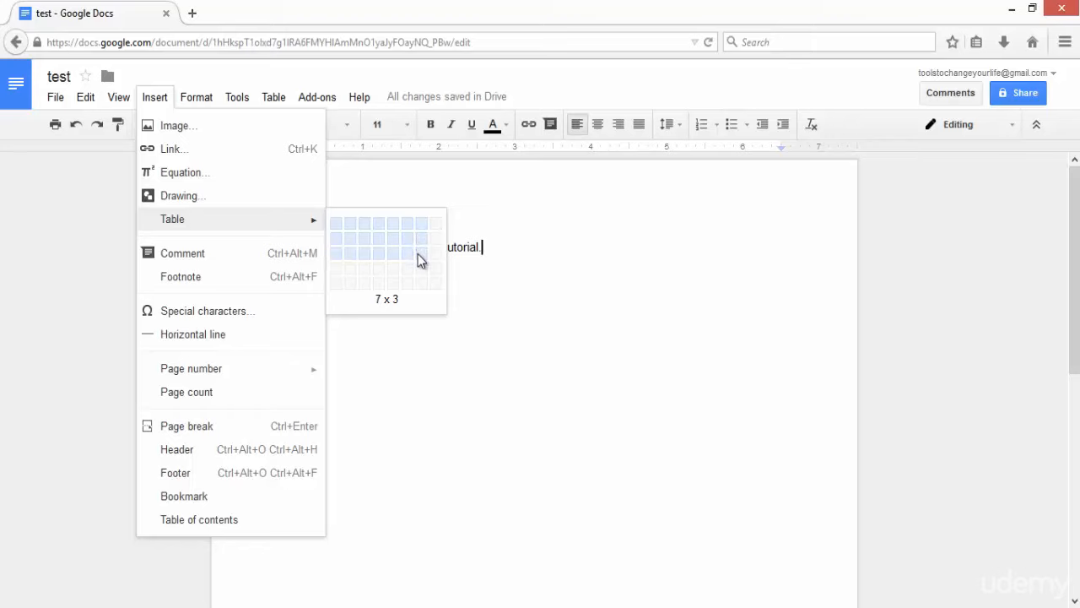
- Insert a 7 x 3 table below the sentence and add an empty line between the sentence and the table
click(420, 260)
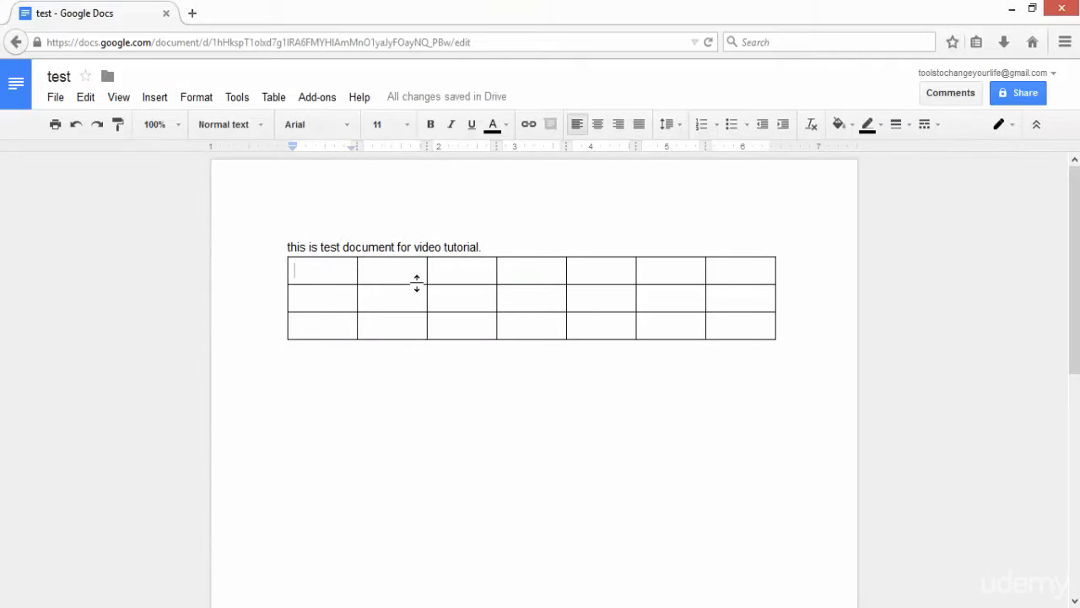
click(496, 248)
key(Return)
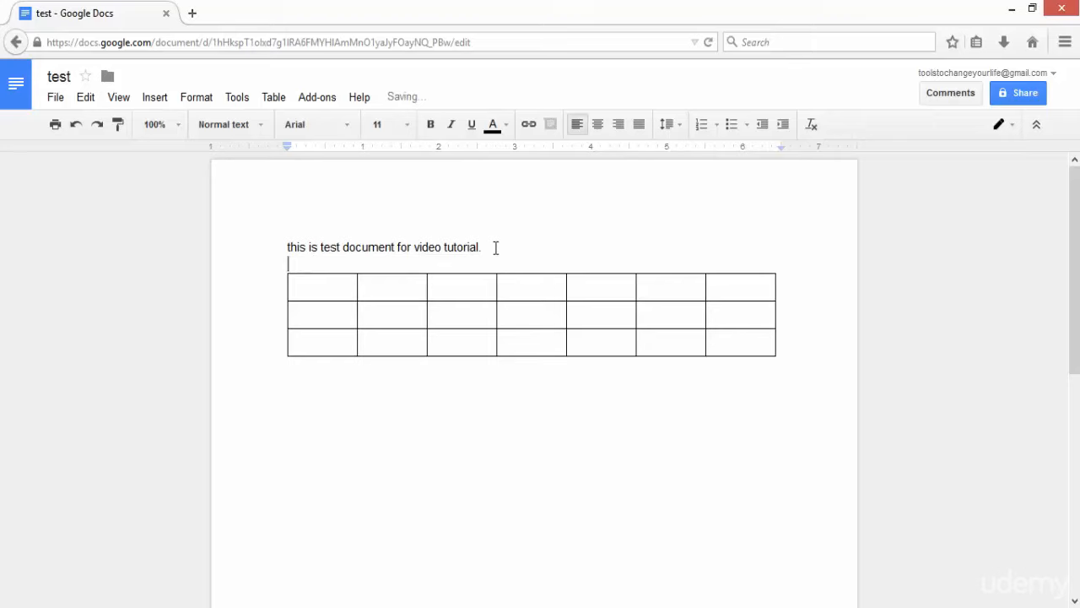
- Browse the arrow symbols in the special characters dialog and close it without inserting any
click(156, 97)
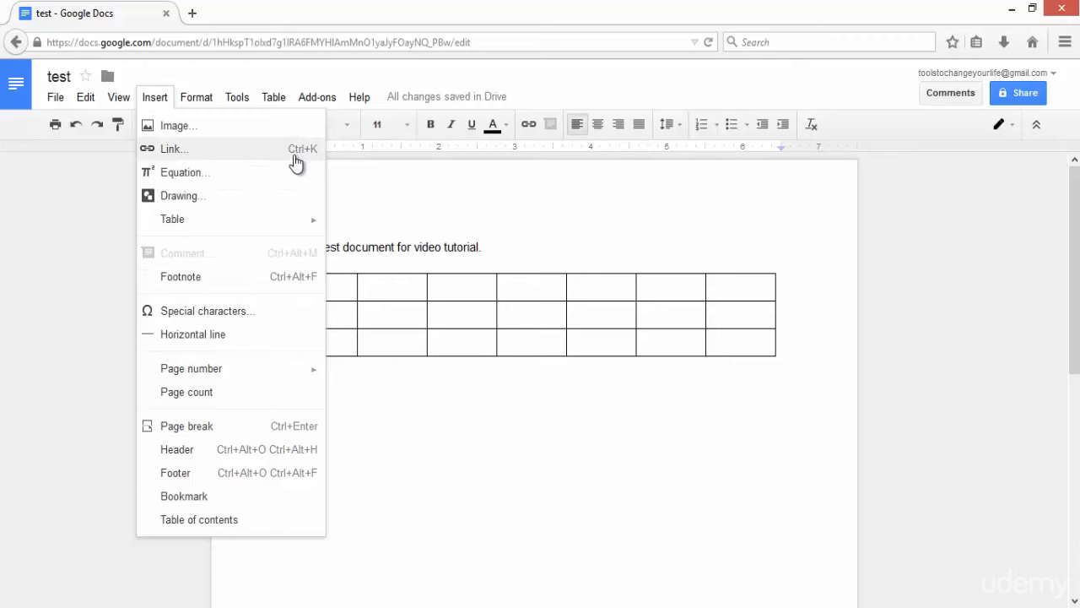
click(248, 319)
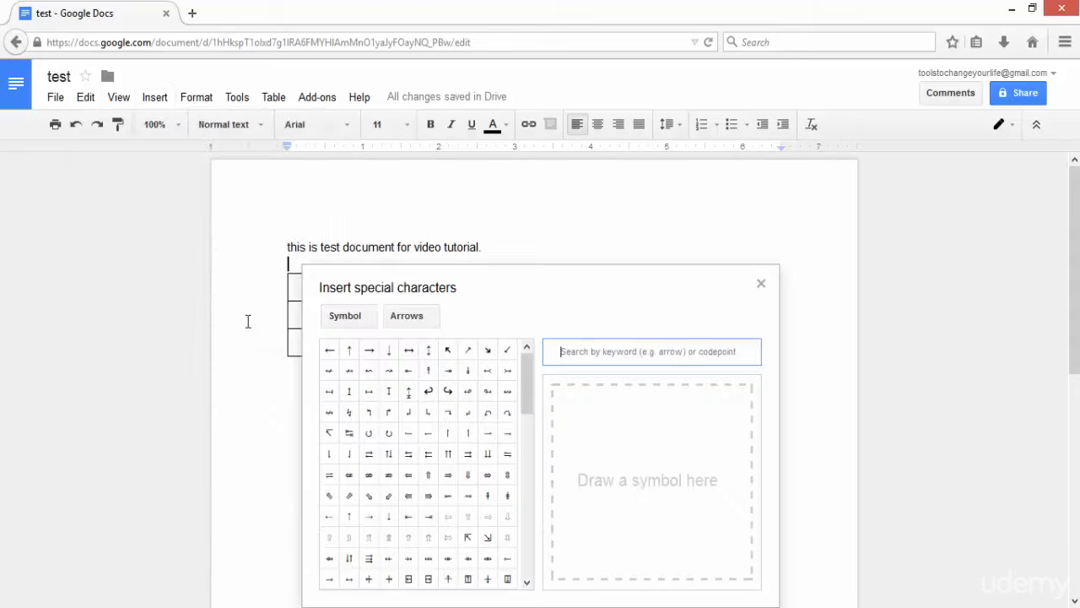
drag(526, 388, 526, 550)
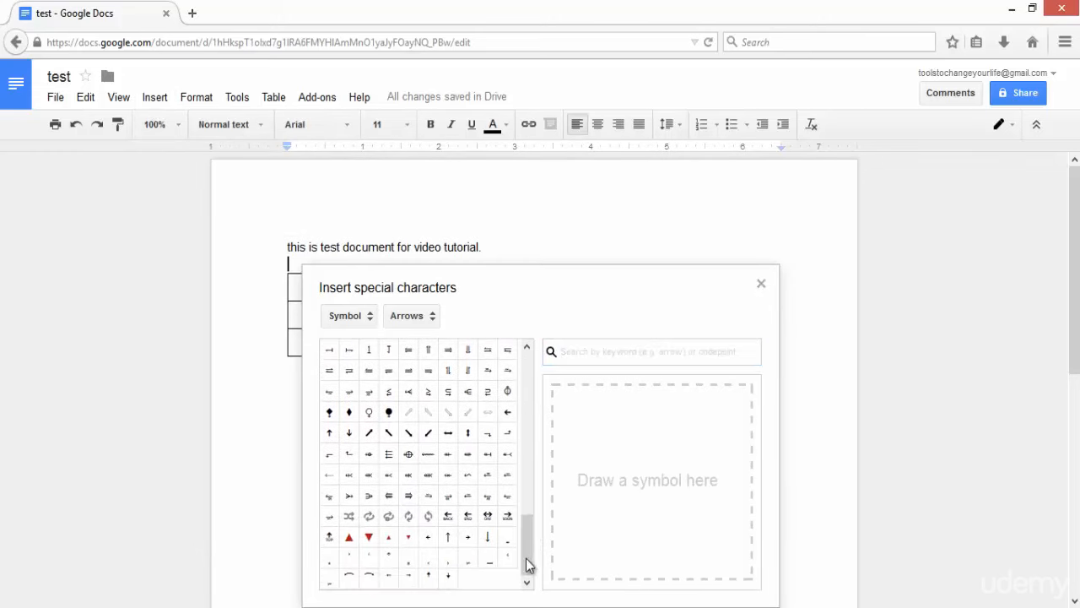
click(761, 286)
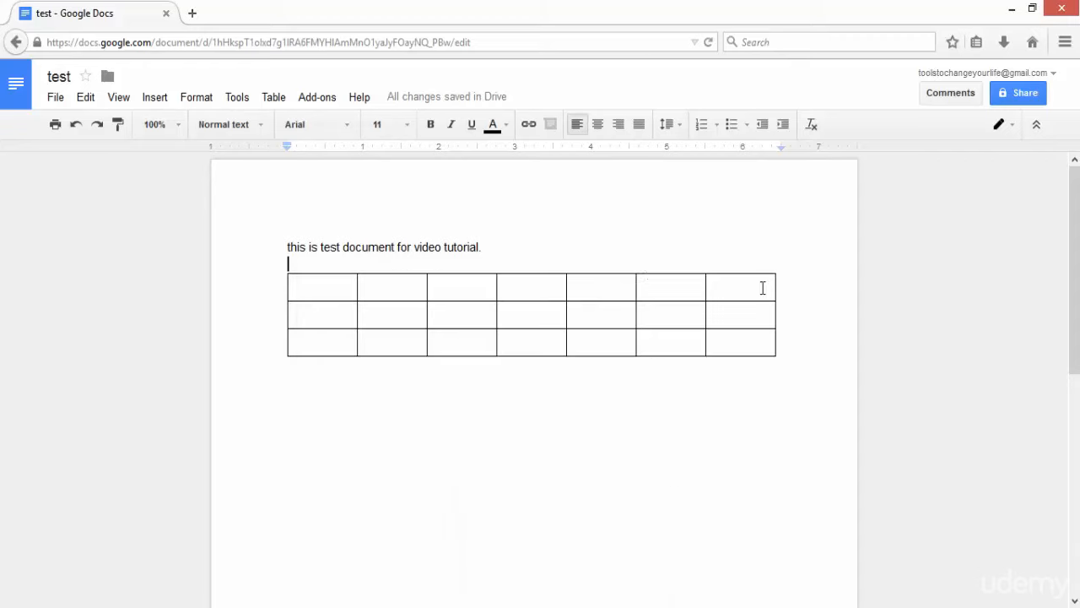
click(167, 99)
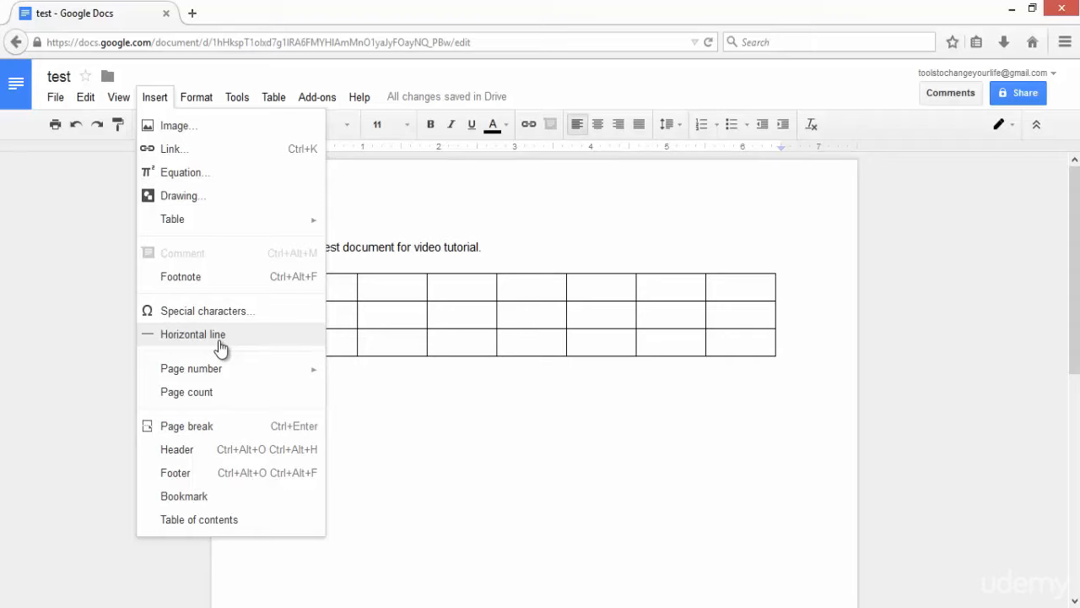
mouse_move(222, 376)
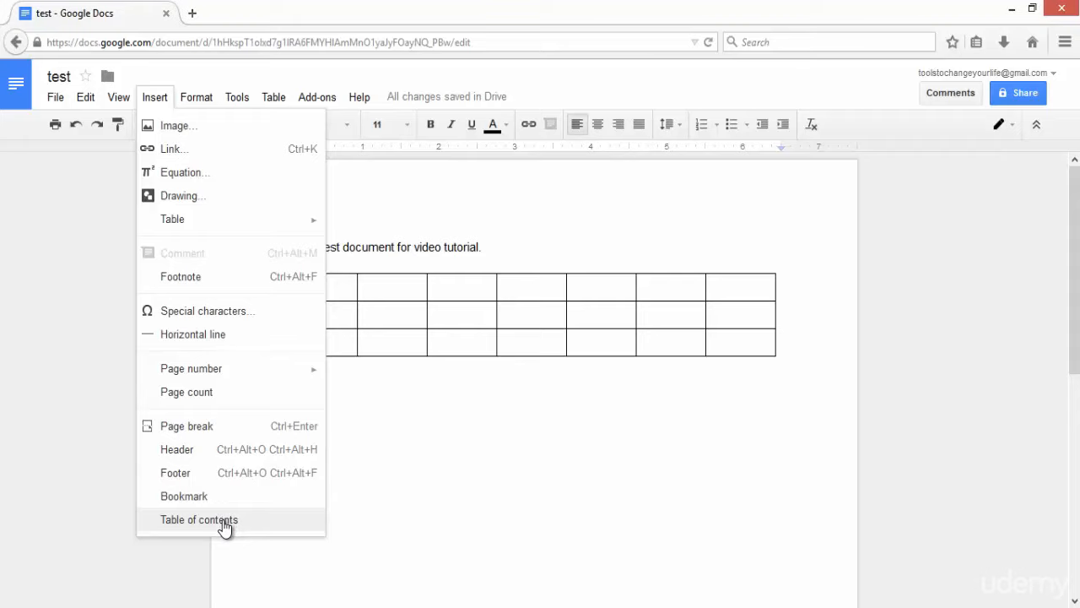
mouse_move(207, 102)
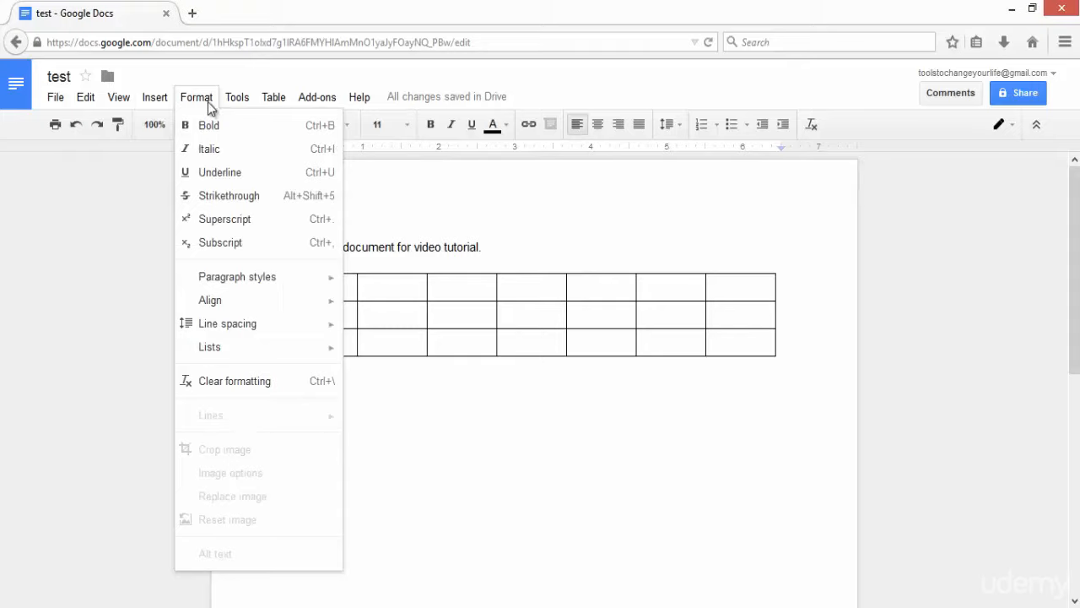
- Select the whole sentence above the table and align it to the center
click(395, 250)
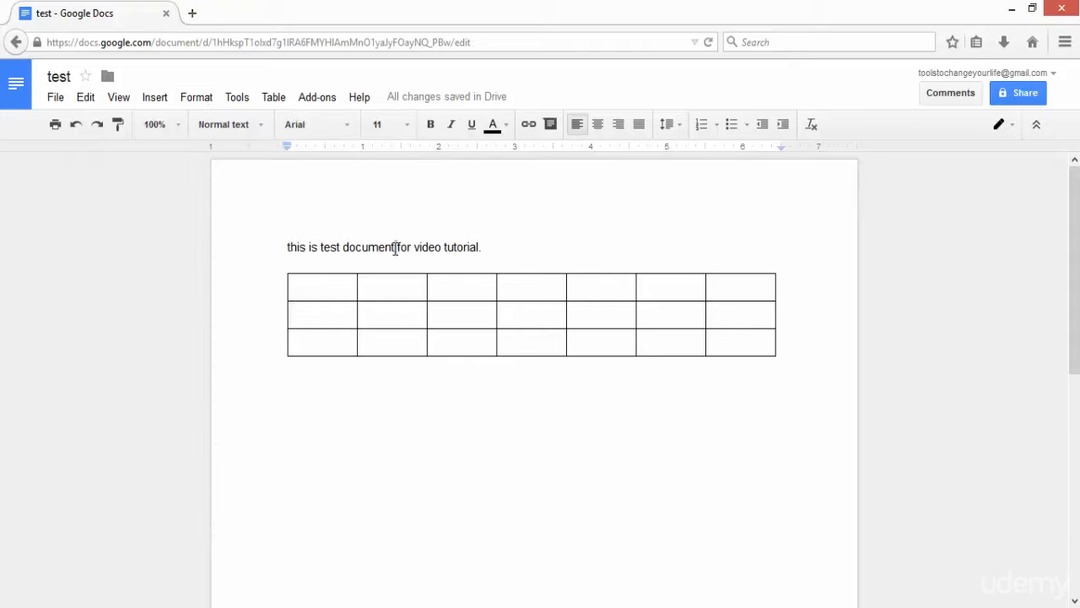
triple_click(395, 250)
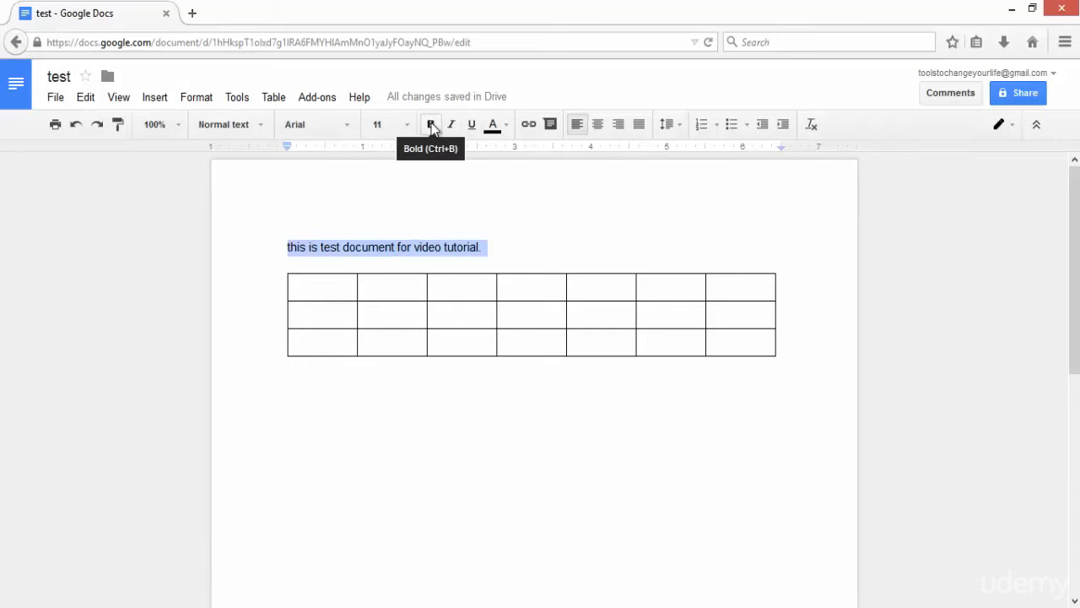
click(195, 98)
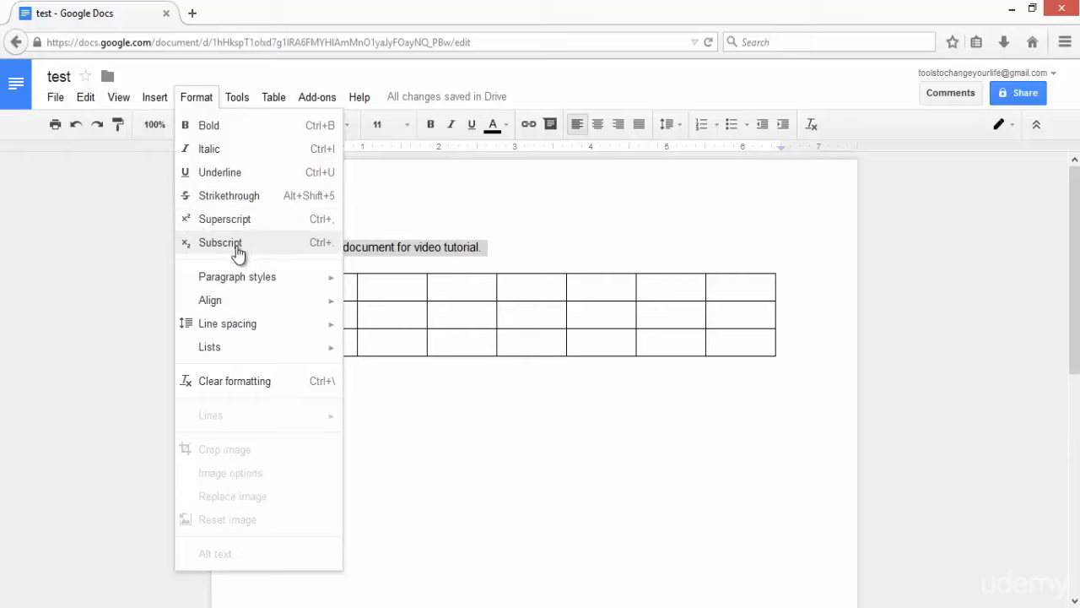
mouse_move(264, 290)
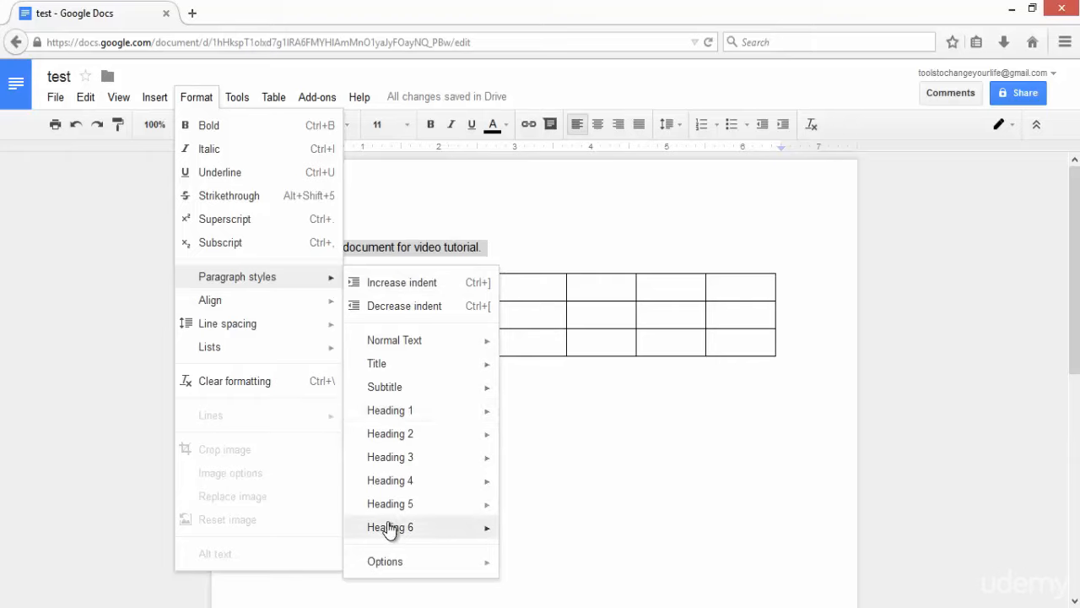
mouse_move(311, 307)
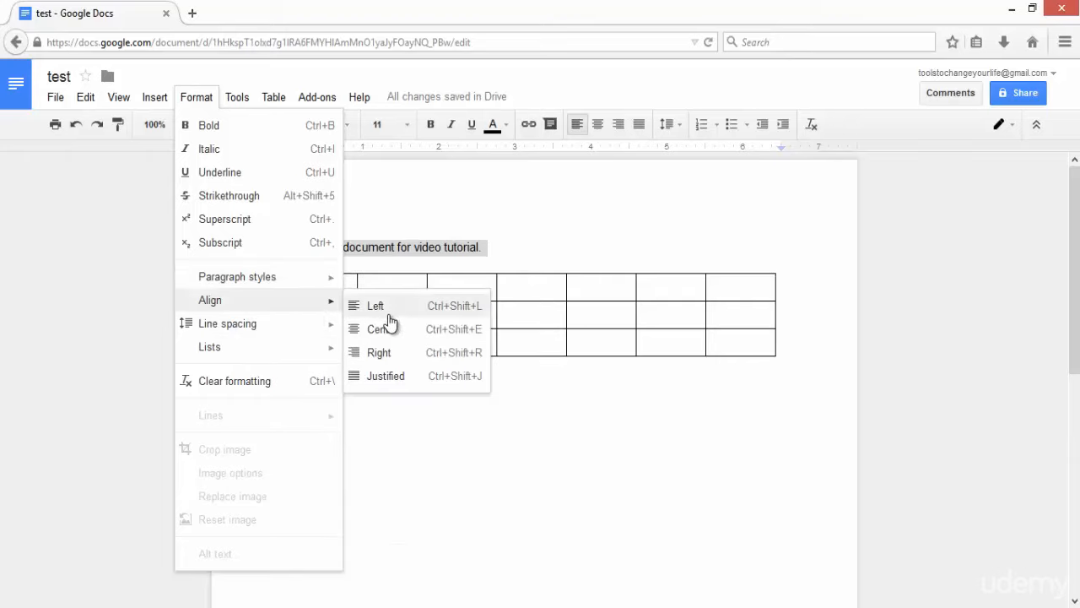
click(388, 328)
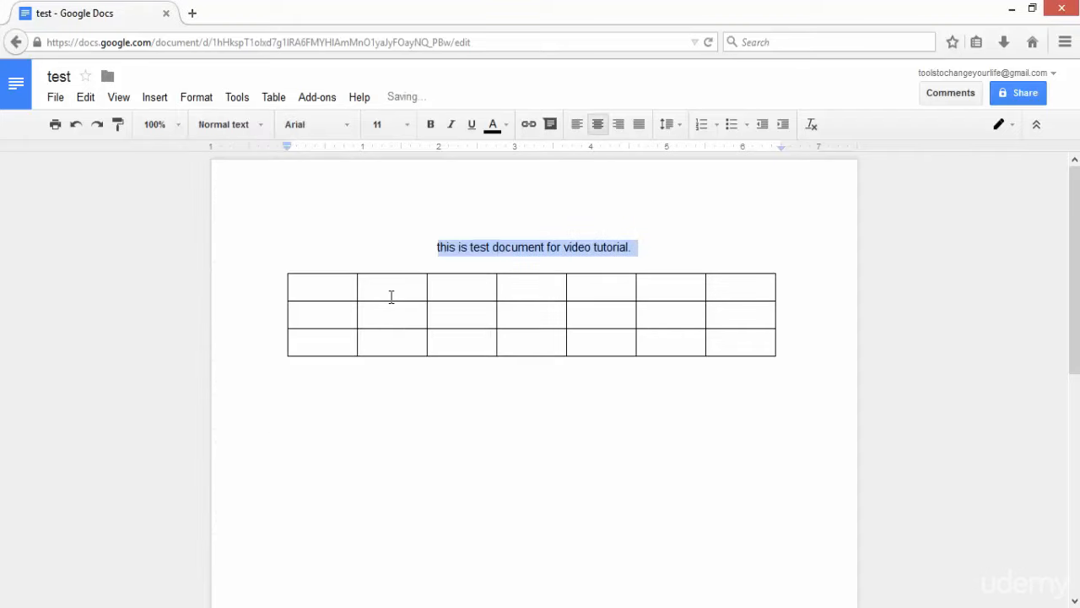
- Right-align the selected sentence, justify it, and return it to center alignment
click(617, 125)
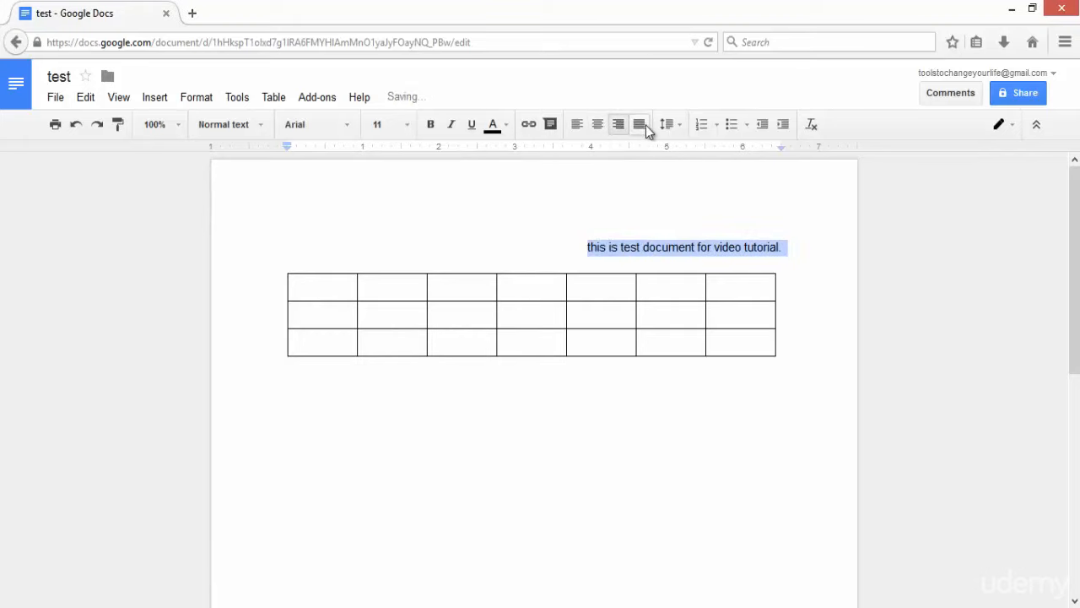
click(635, 126)
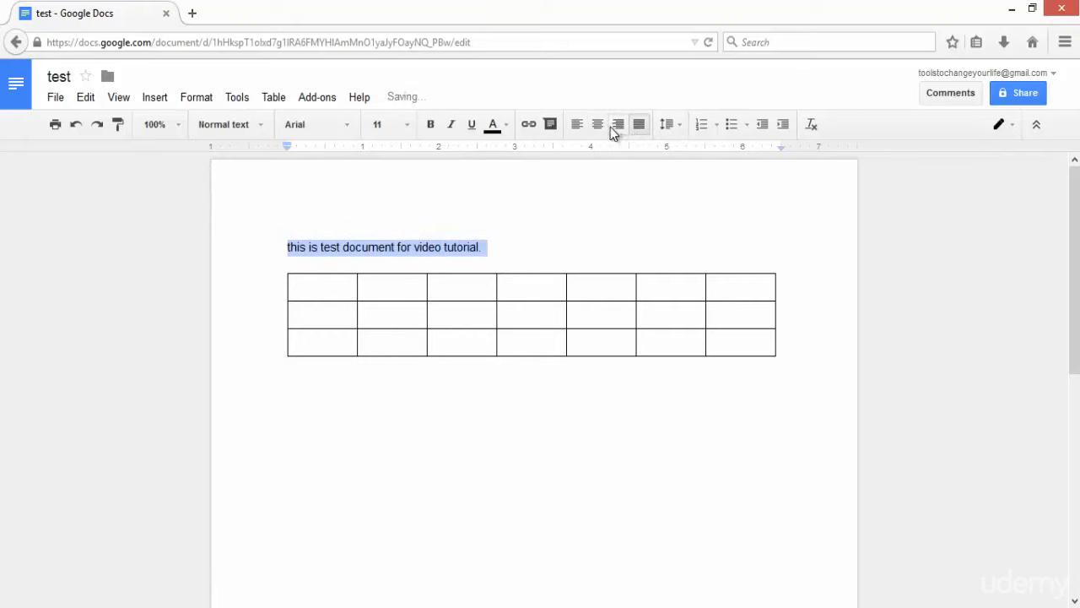
click(603, 126)
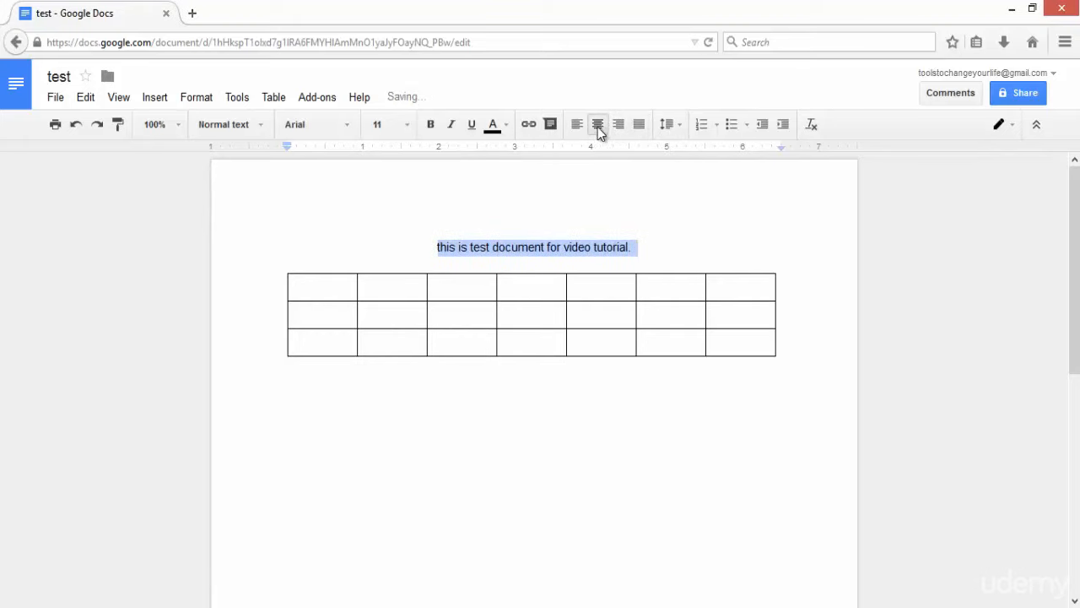
- Clear the formatting of the selected sentence and center it again
click(208, 100)
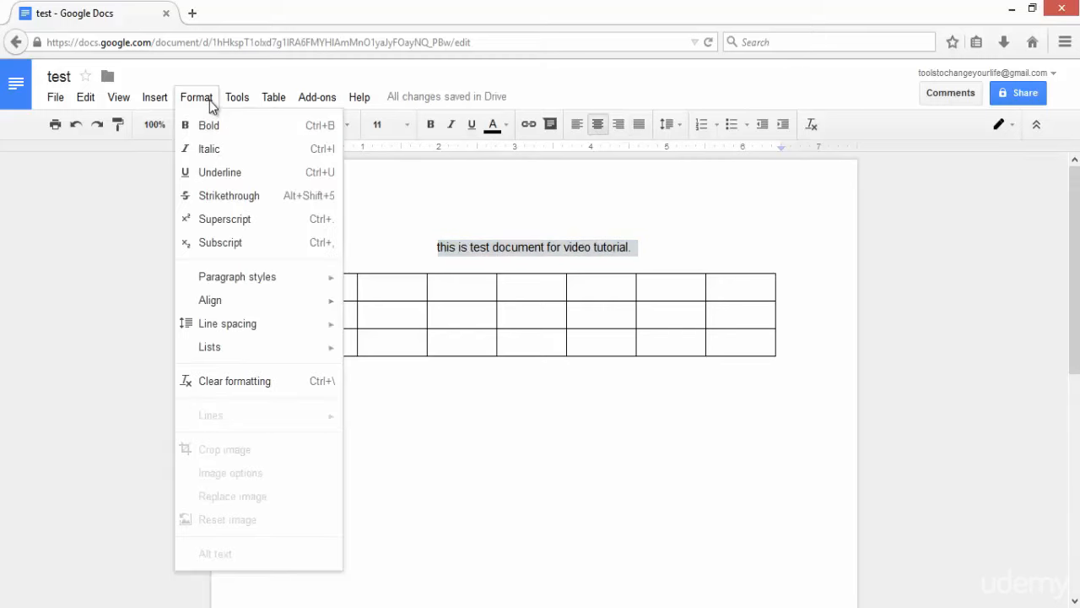
mouse_move(258, 333)
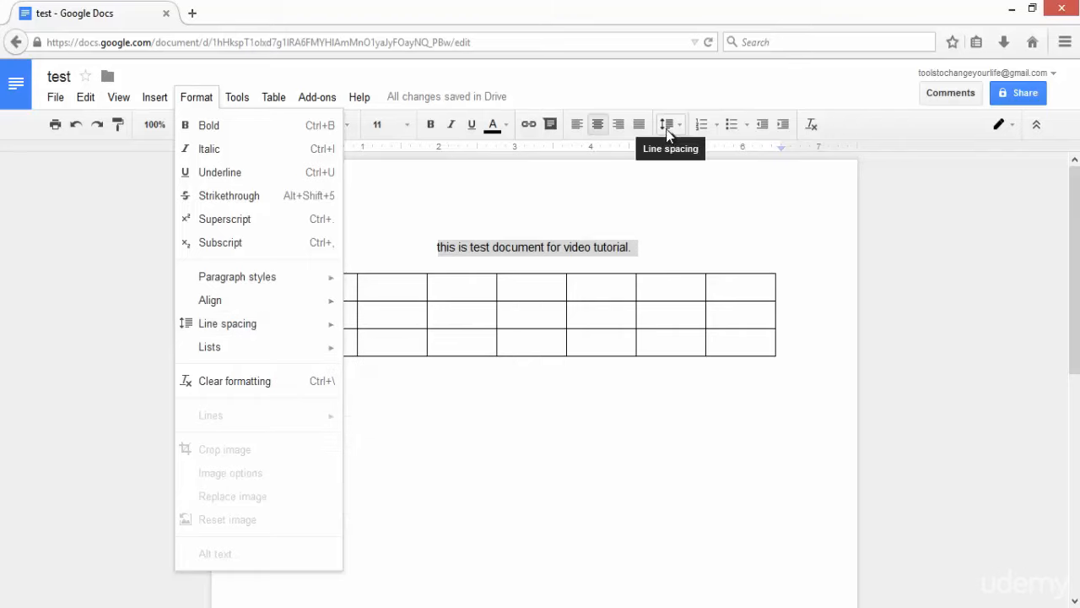
click(251, 384)
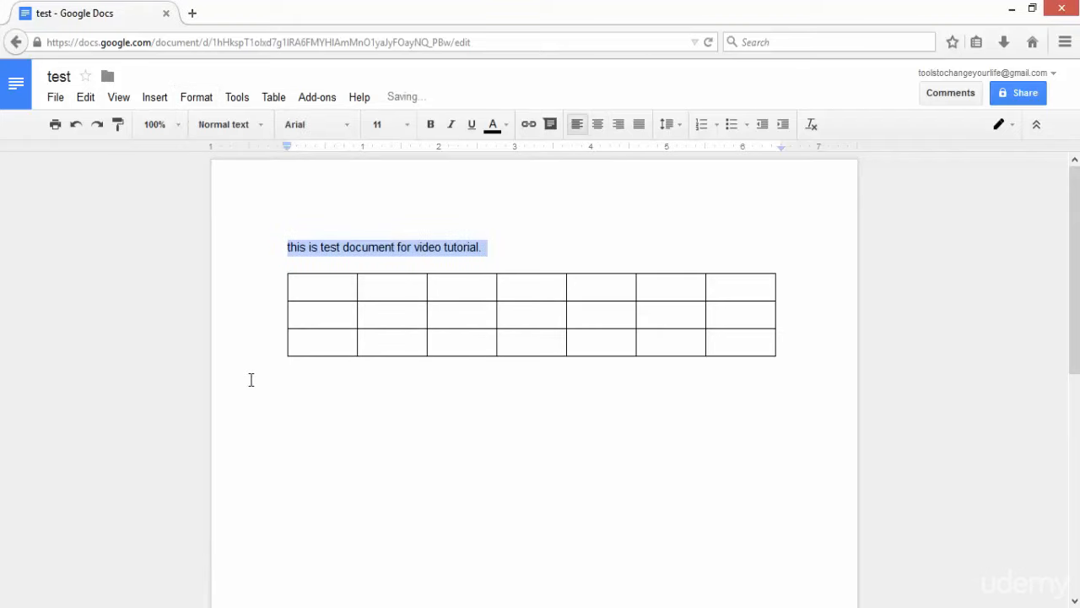
click(595, 126)
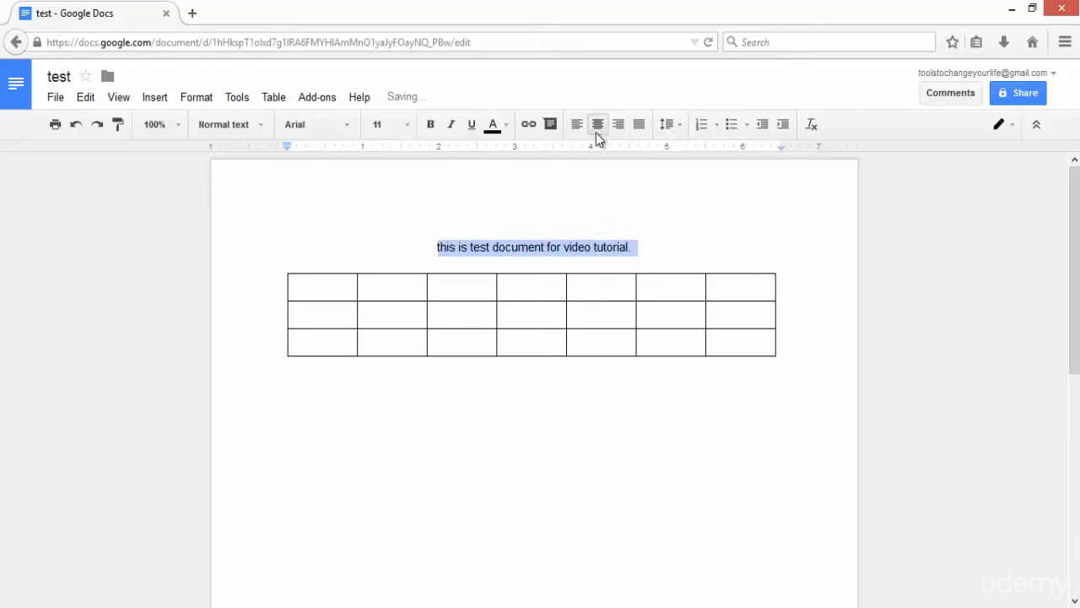
click(196, 97)
mouse_move(237, 97)
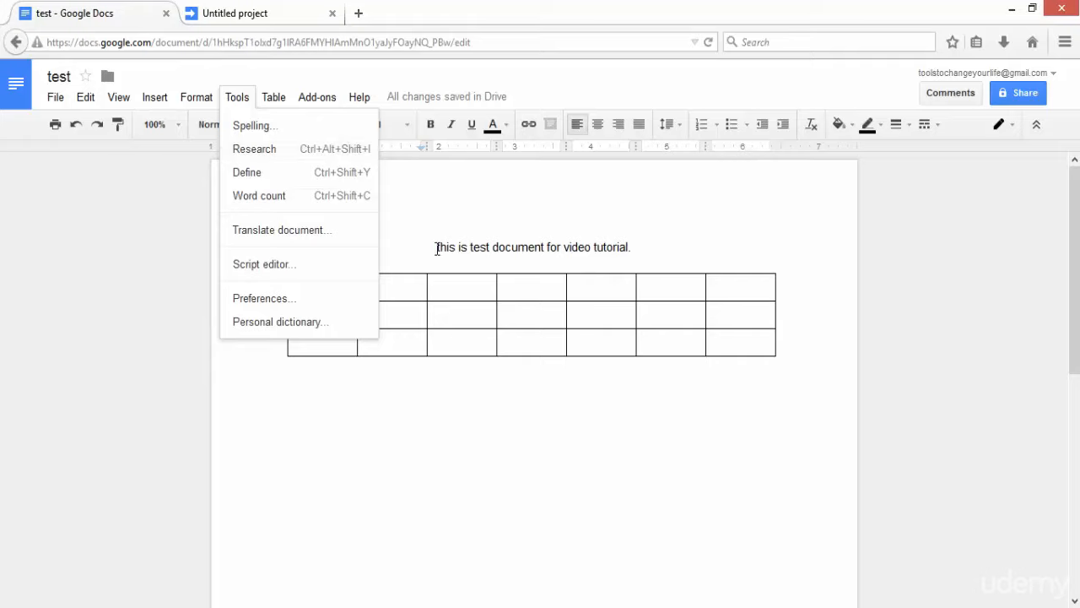
- Select the sentence, look it up with the Research tool, review the citation and web results, and close the results
drag(437, 249, 632, 246)
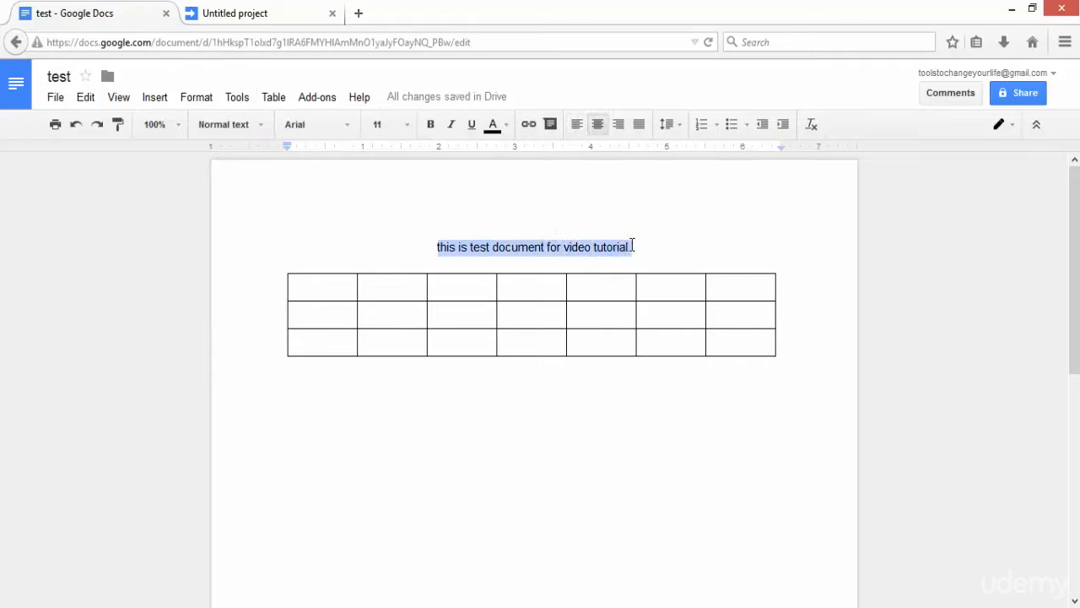
click(231, 97)
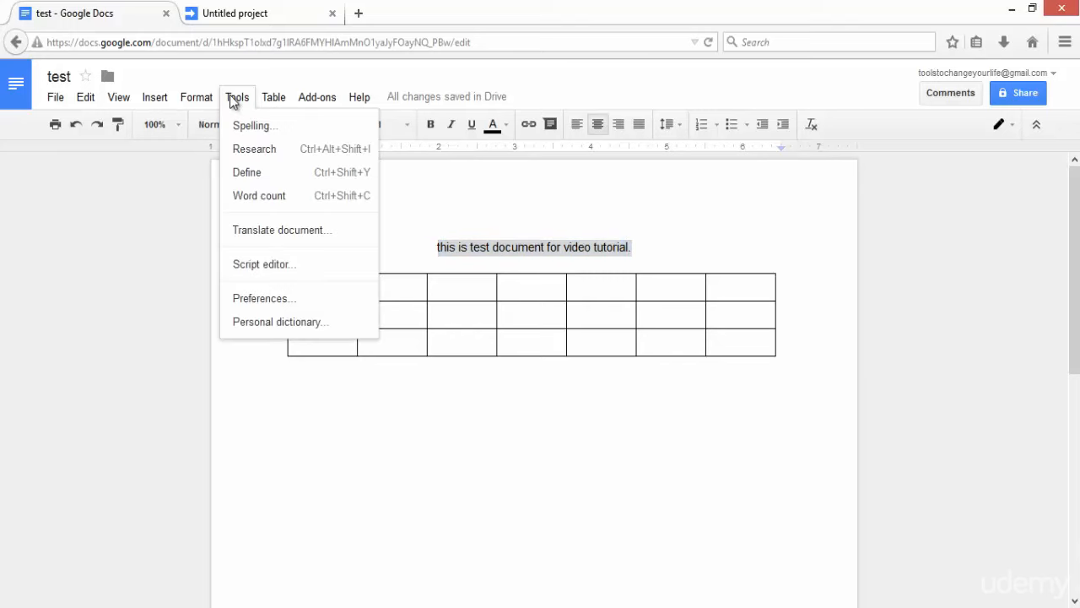
click(246, 150)
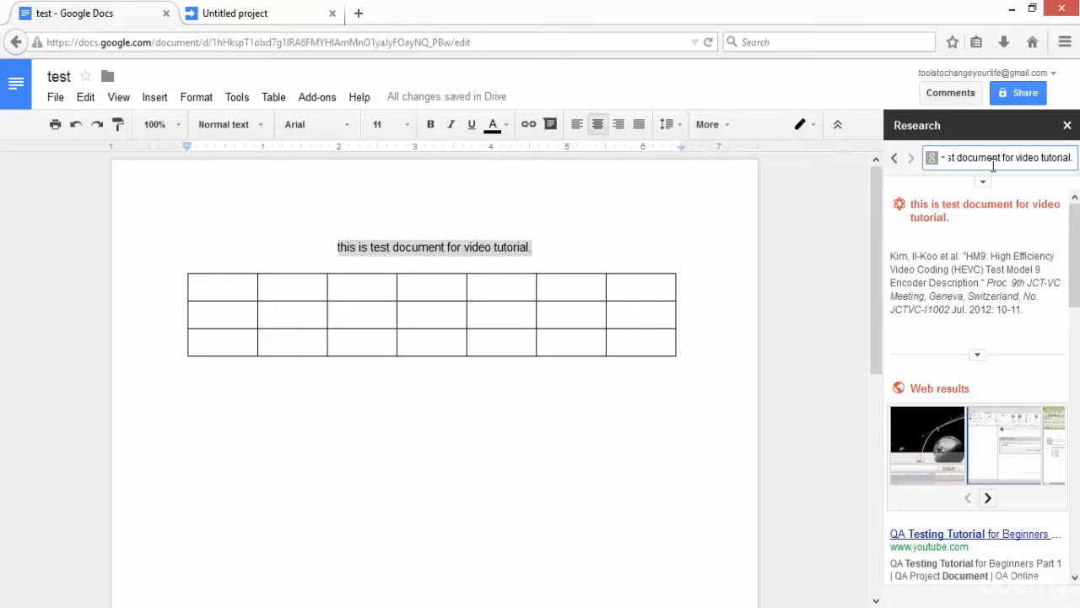
mouse_move(987, 318)
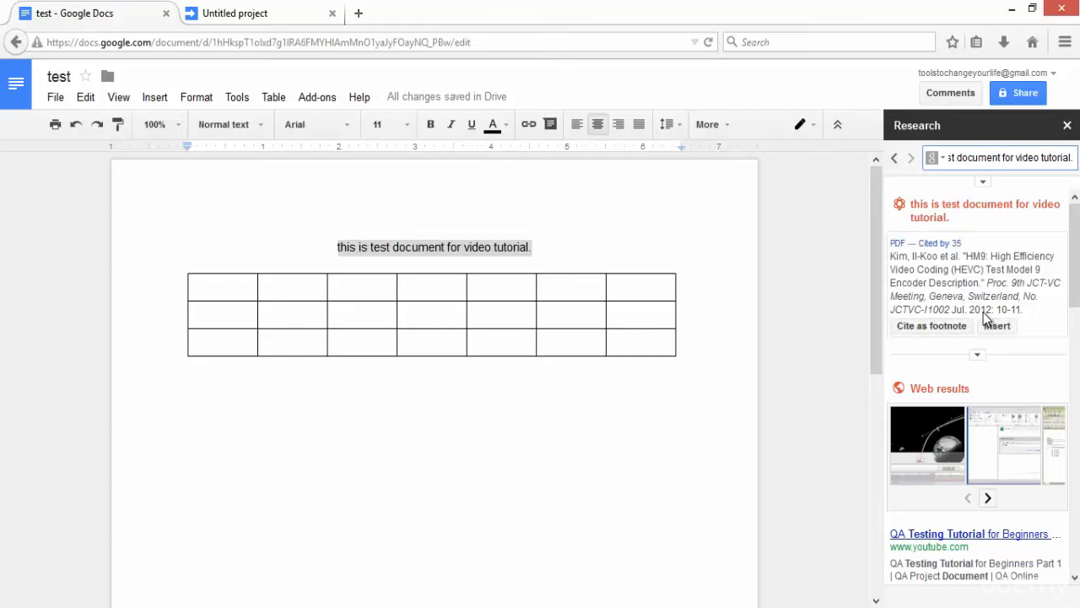
scroll(986, 316, down, 2)
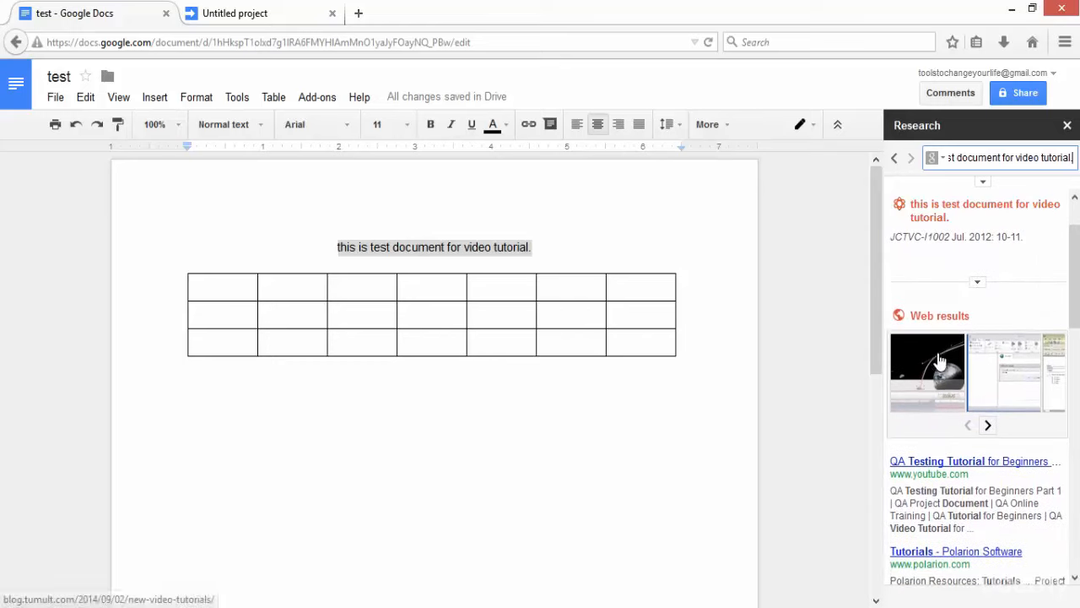
scroll(935, 342, down, 3)
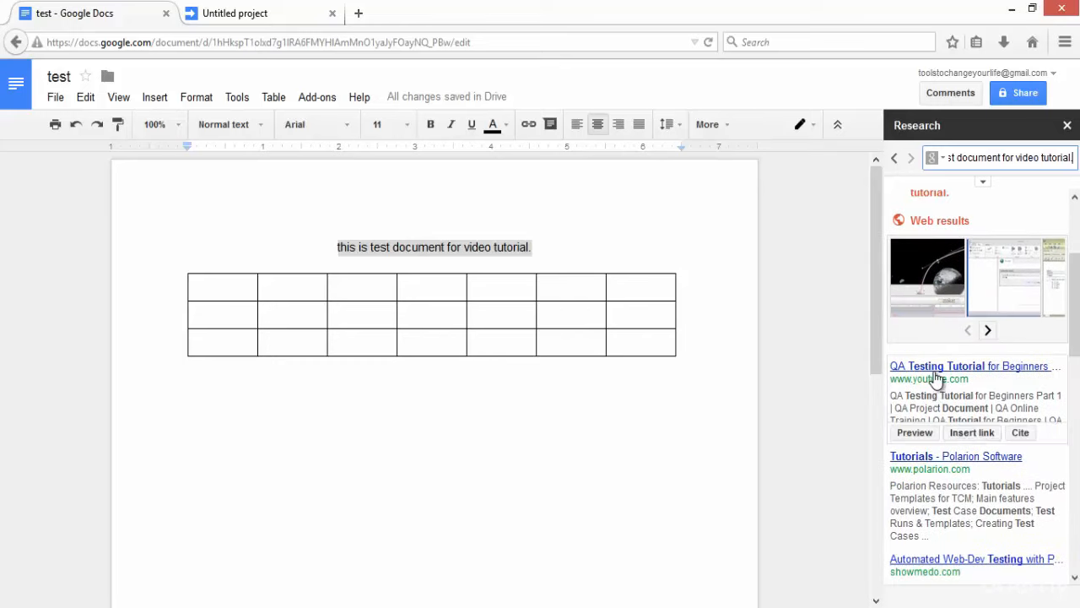
scroll(951, 449, up, 5)
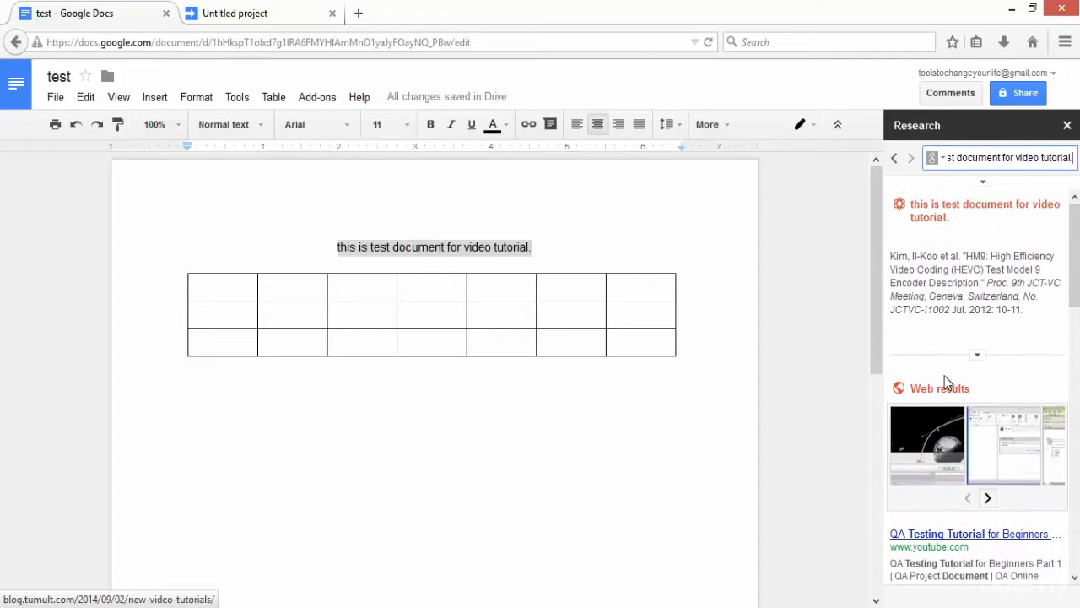
click(1067, 126)
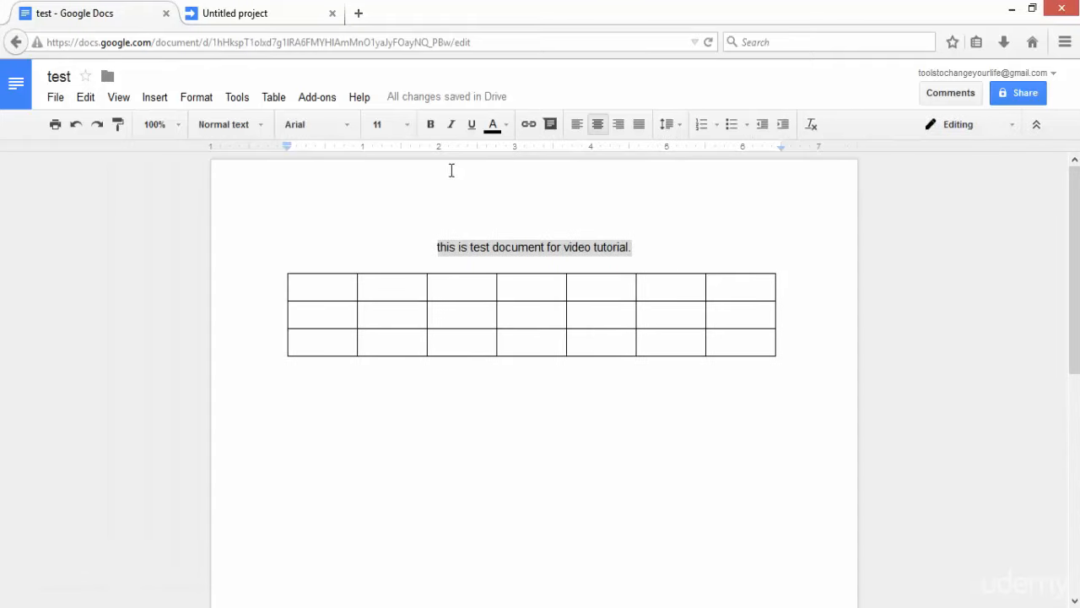
- Look up the selected sentence with Define, close the results, and deselect the sentence
click(242, 99)
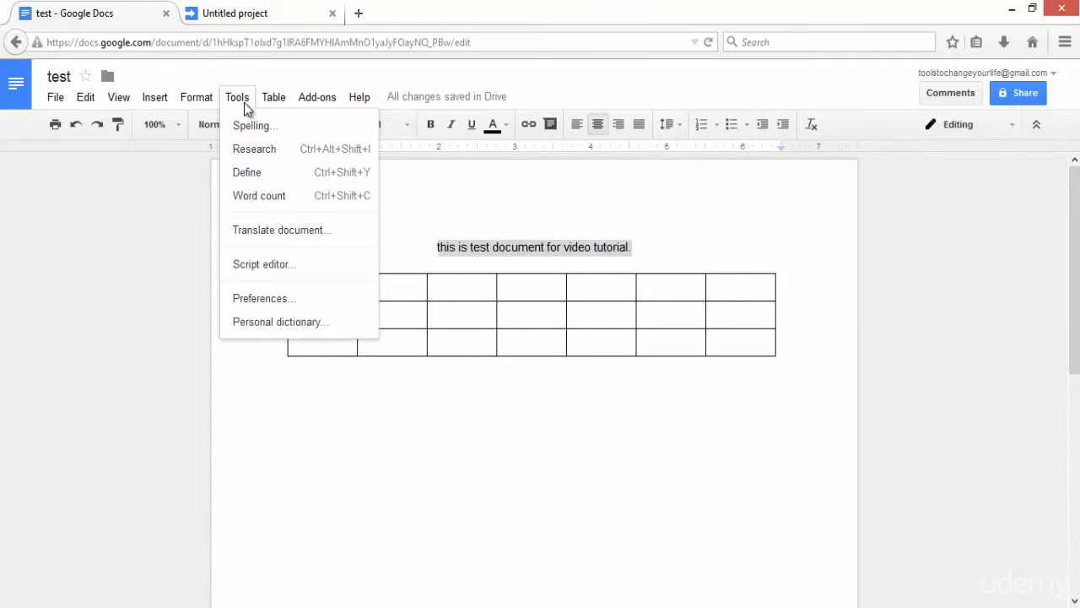
click(256, 175)
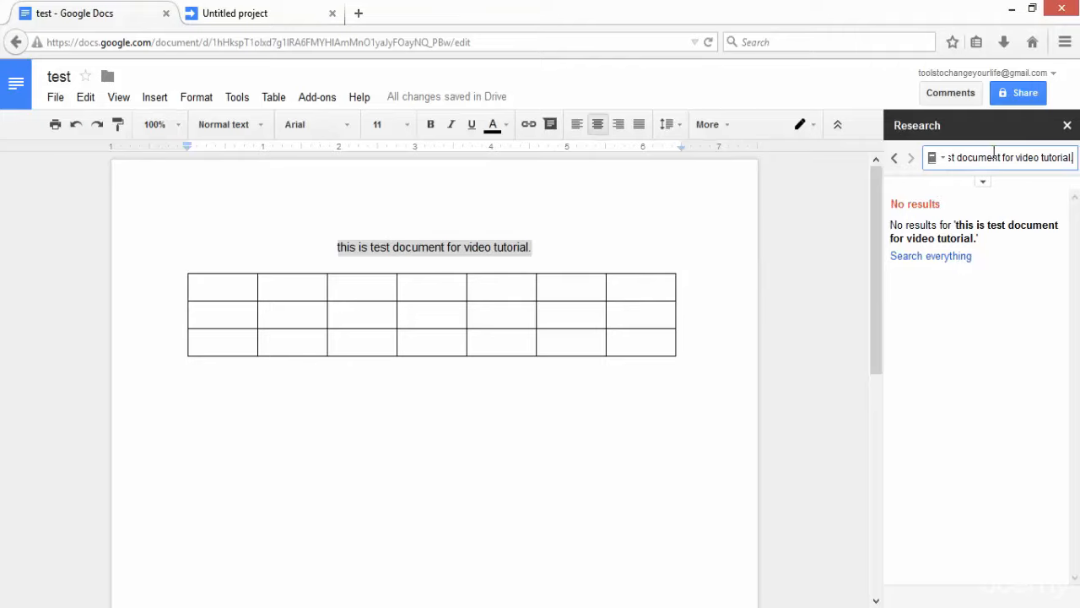
click(1066, 127)
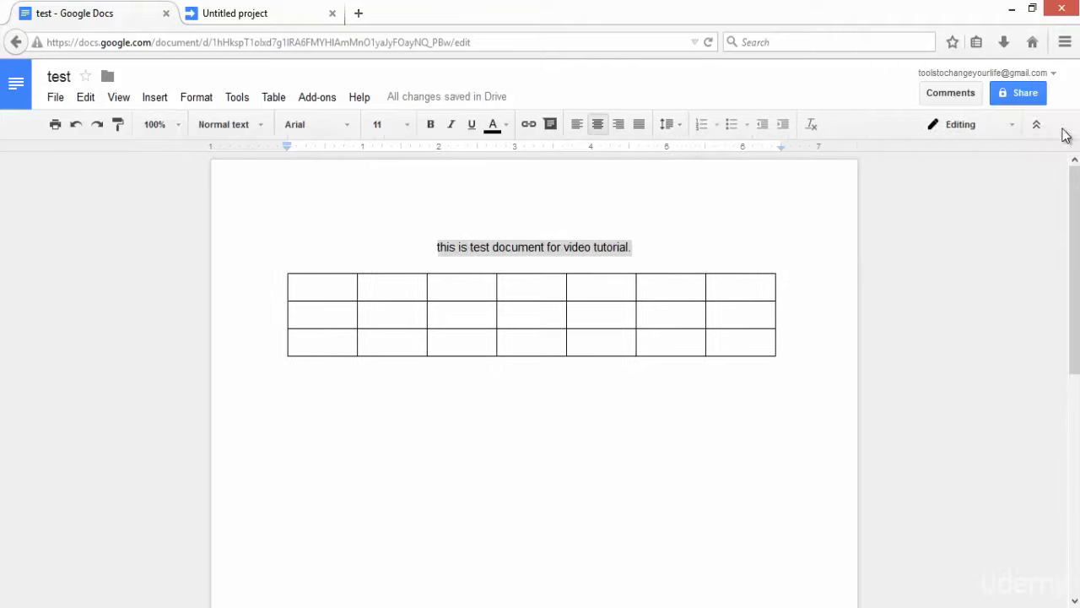
click(410, 208)
click(514, 247)
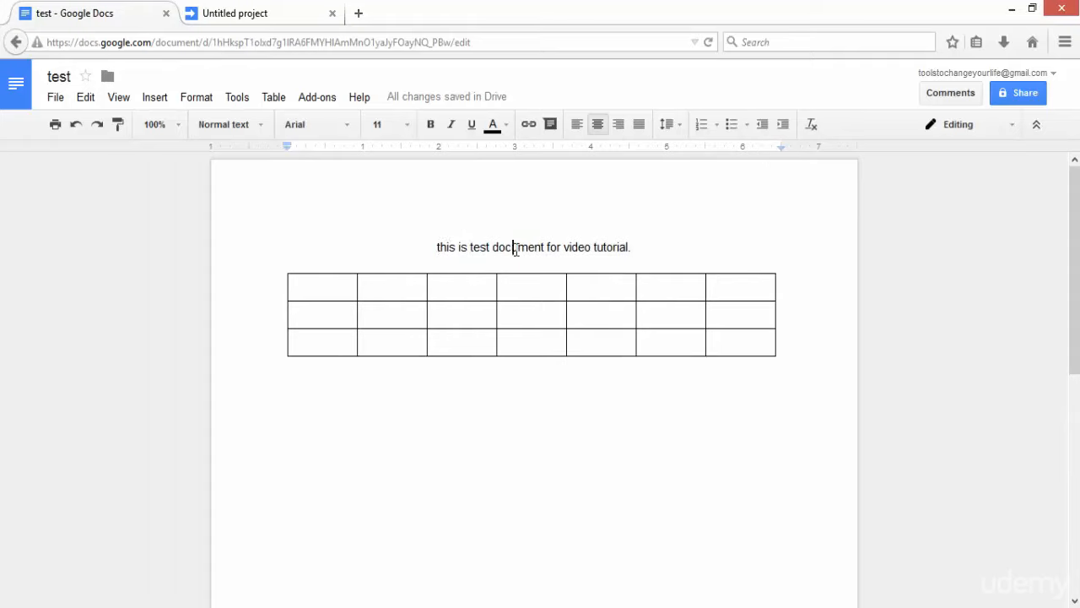
- Select the word "document" in the sentence, look up its definition with Define, and close the results
double_click(514, 247)
click(229, 99)
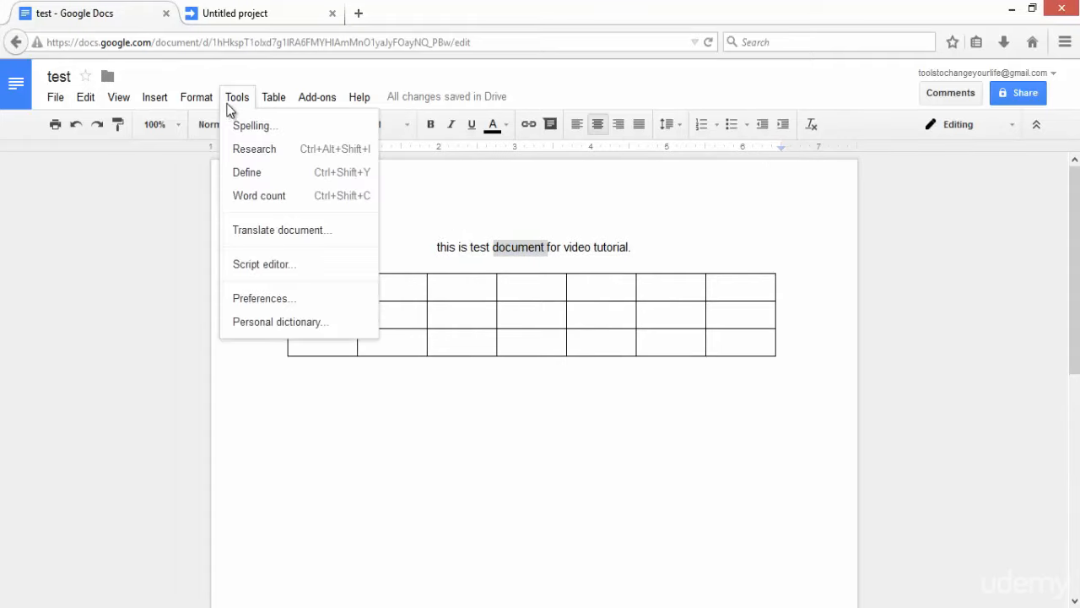
click(253, 172)
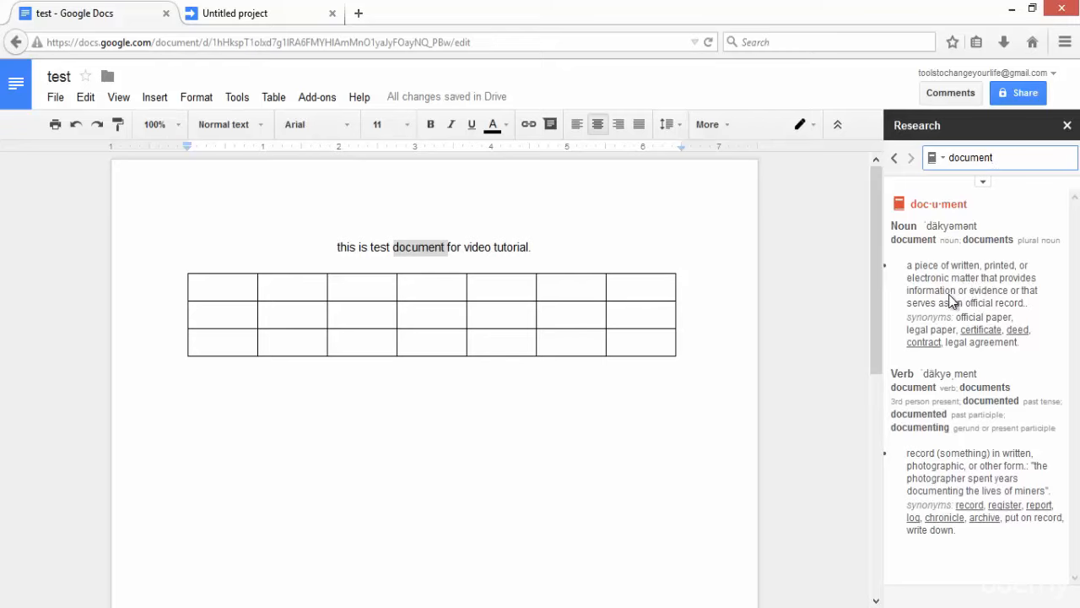
click(1067, 126)
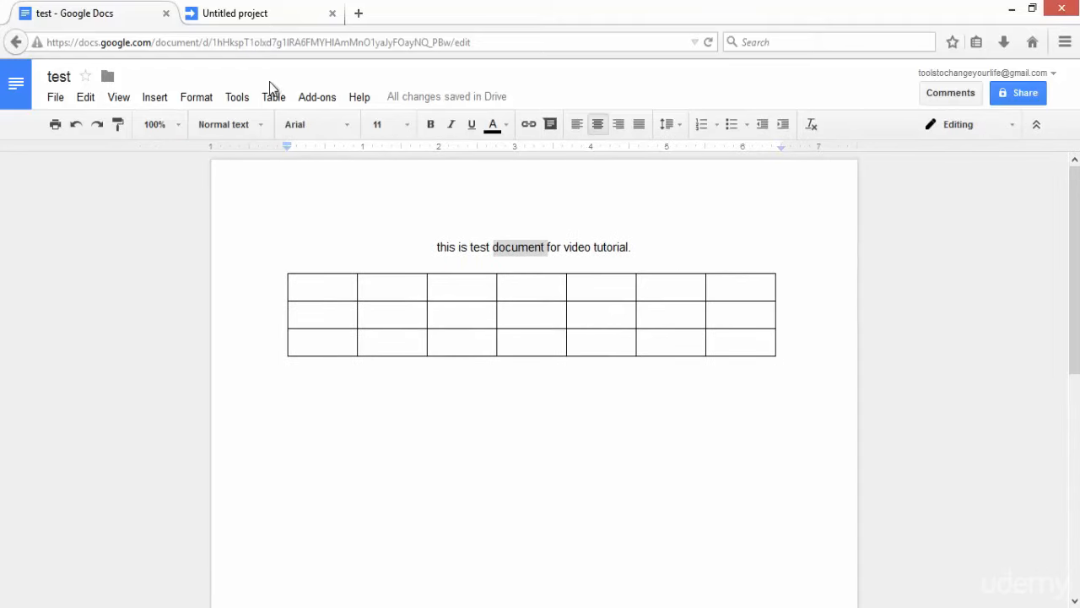
- Check the word count of the selected word and the whole document, and close the results
click(241, 97)
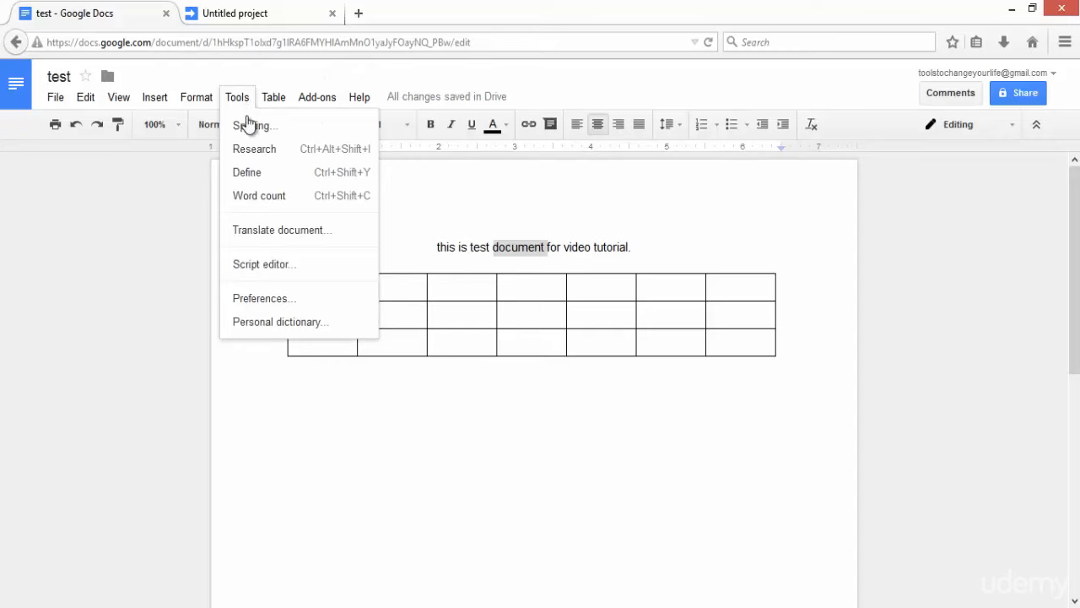
click(273, 197)
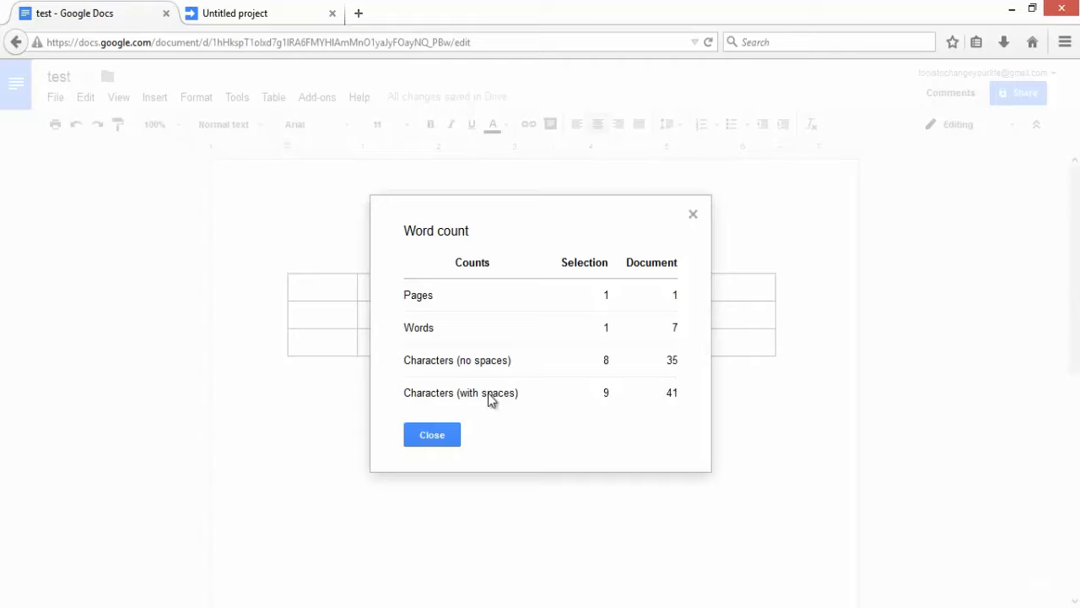
click(444, 434)
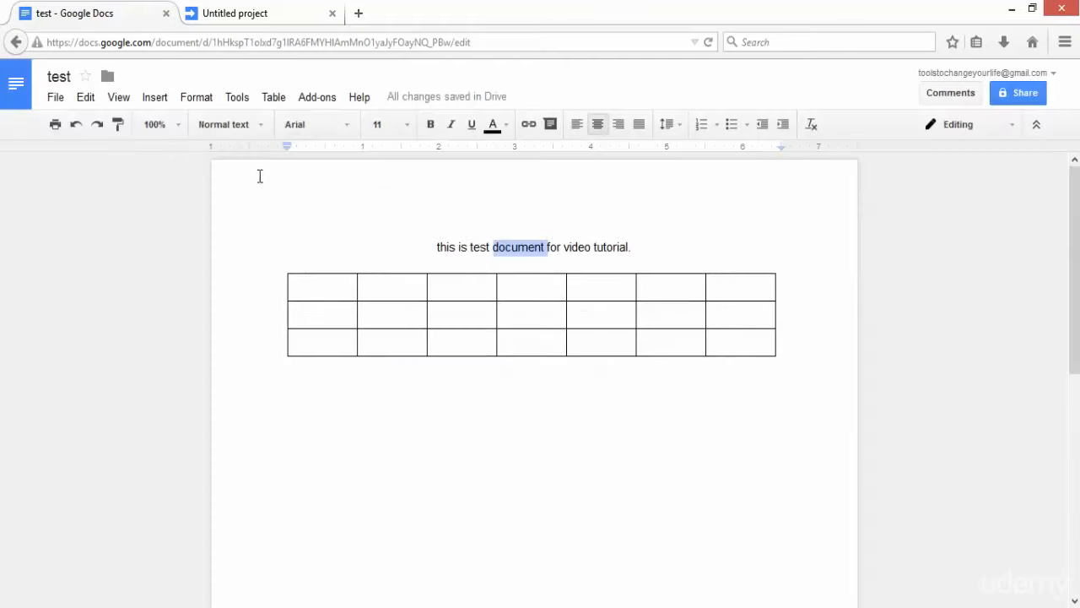
- Examine the Translate document options and the language choices, and cancel without creating a translated copy
click(239, 102)
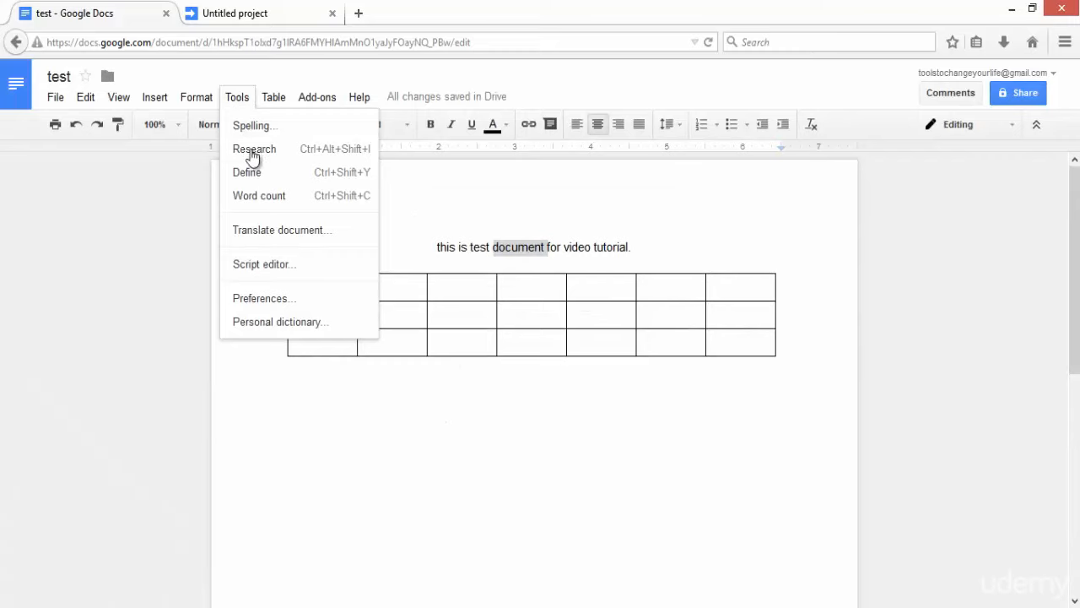
click(268, 231)
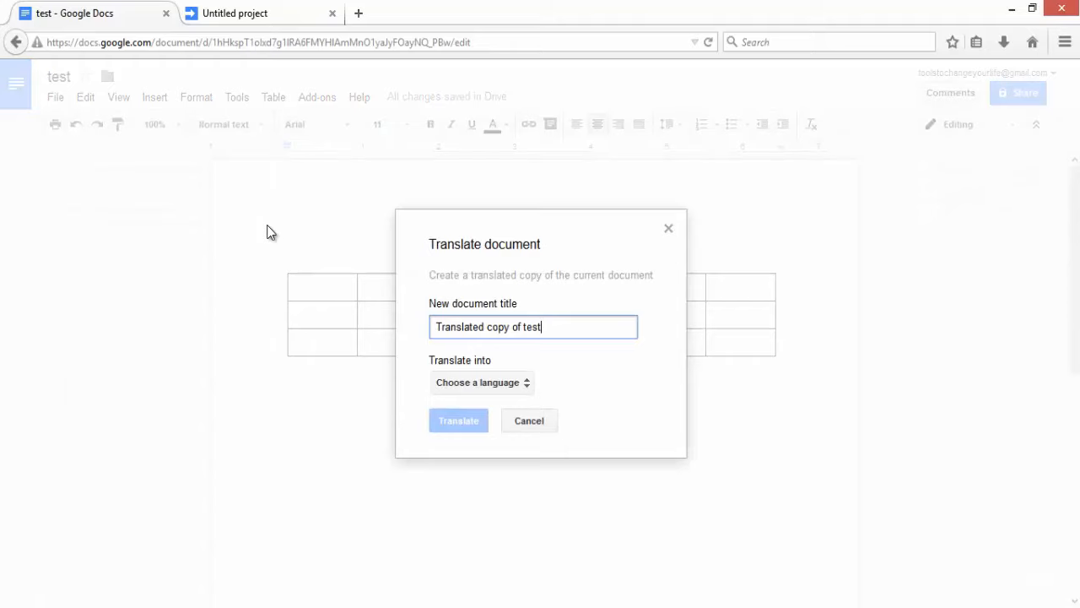
click(488, 382)
click(643, 361)
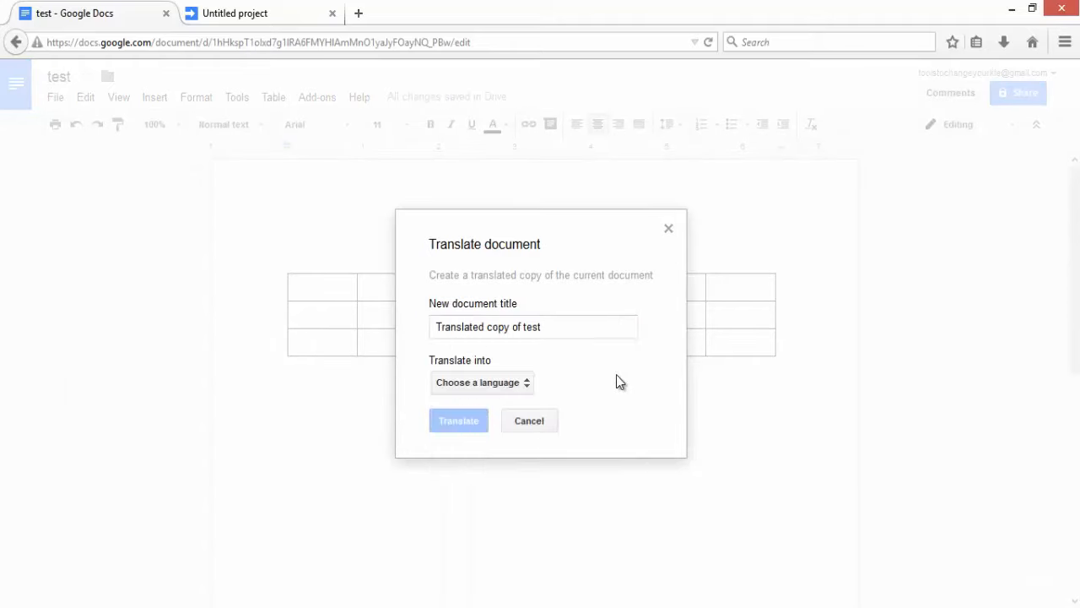
click(527, 421)
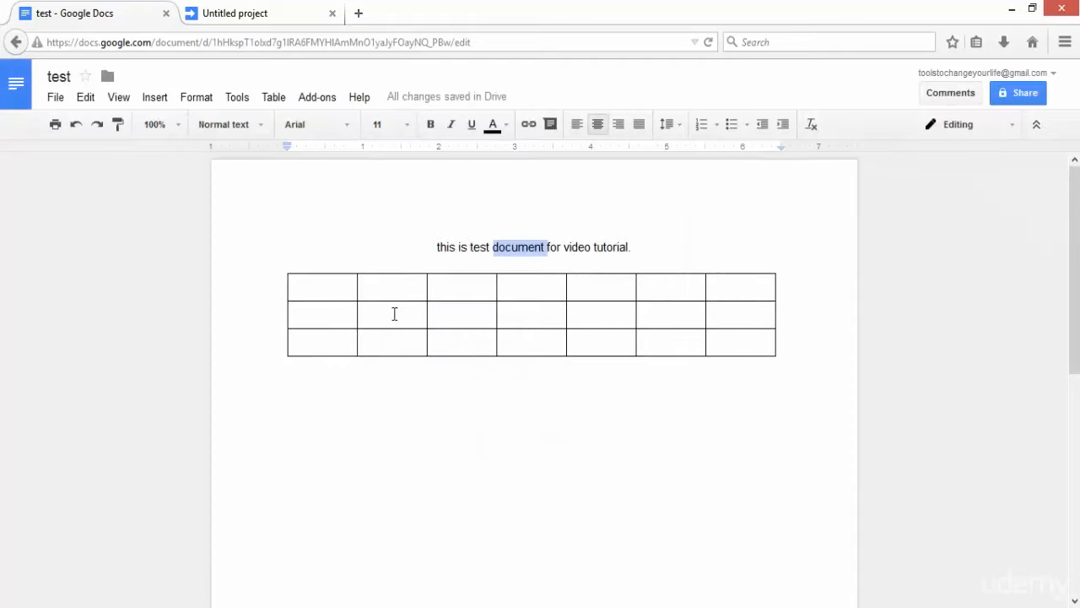
- View the script editor's untitled project with its Code.gs file, and return to the test document
click(245, 104)
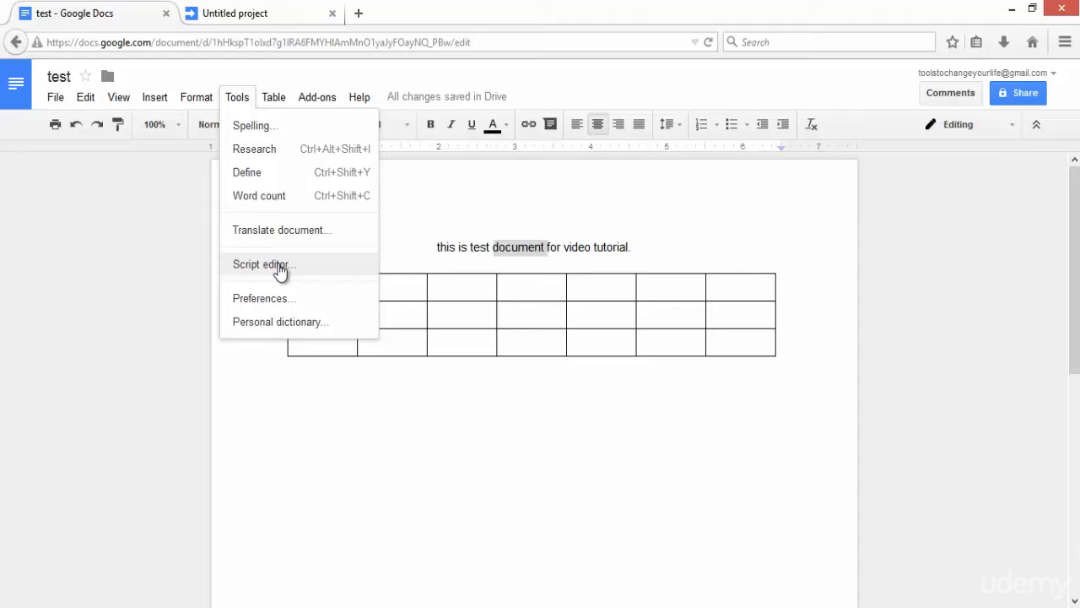
click(264, 10)
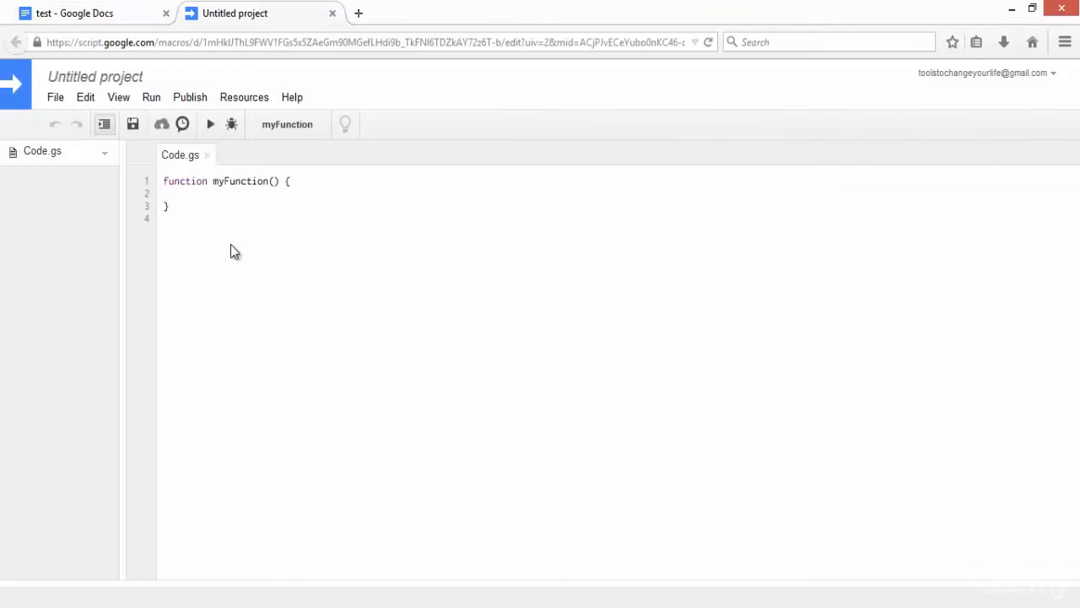
click(130, 21)
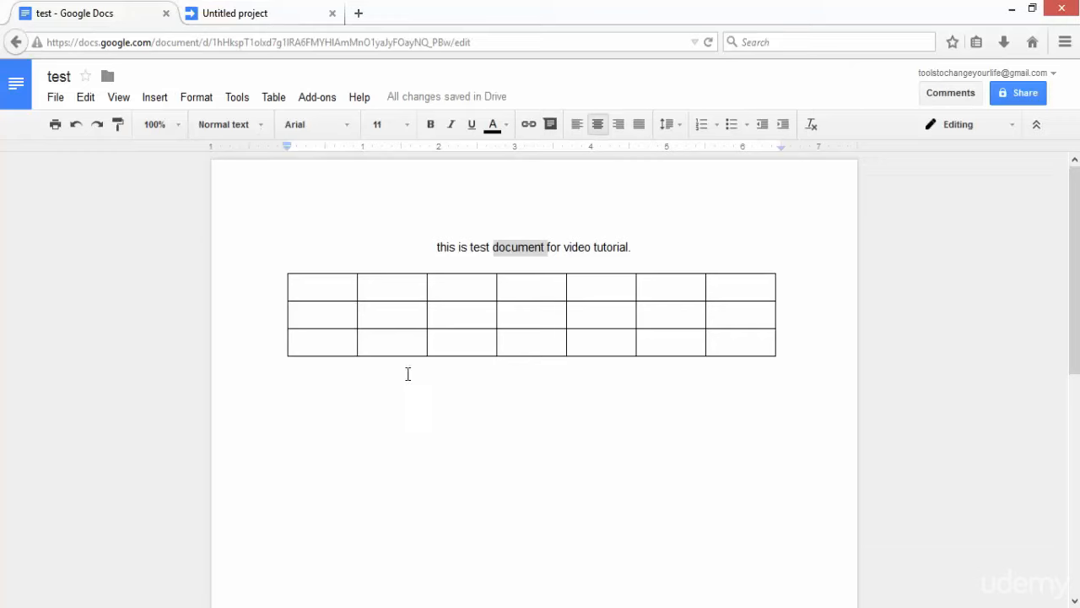
- Examine the automatic substitution entries in Preferences, including the (c) to © pair, and cancel without changing them
click(236, 98)
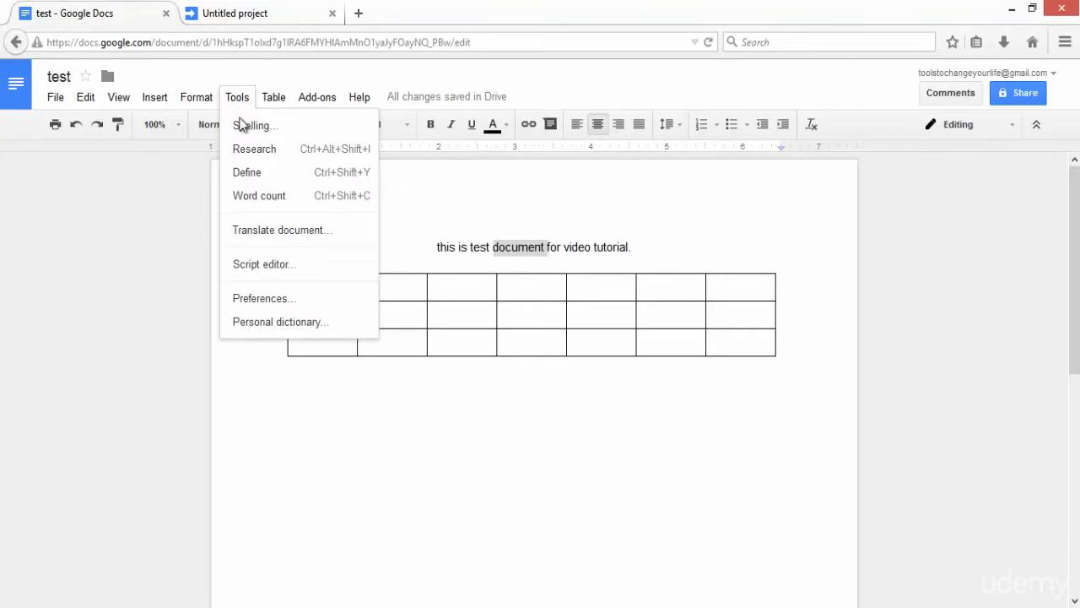
click(291, 307)
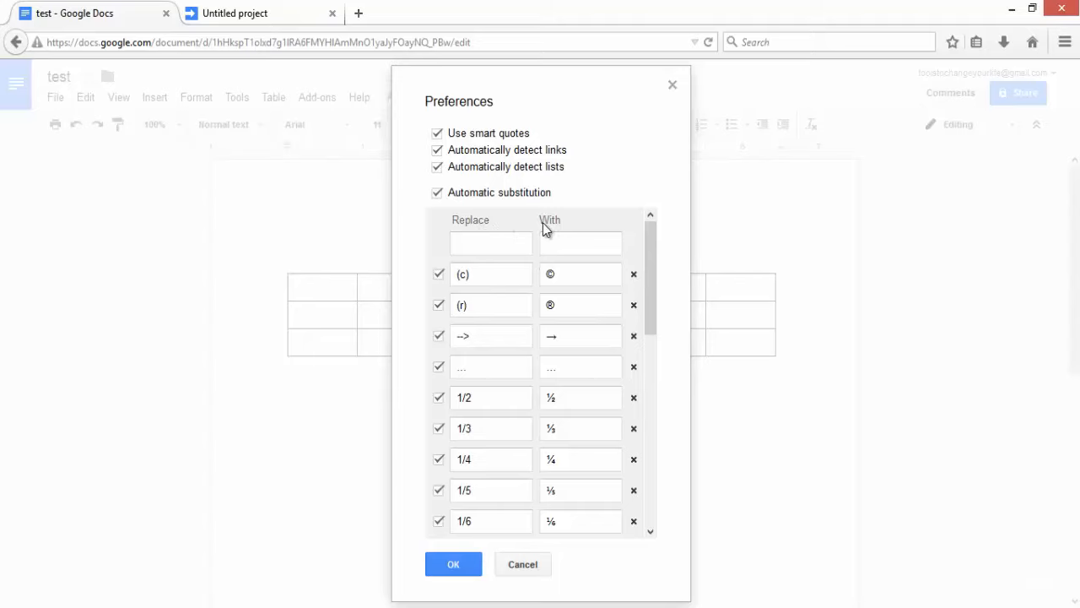
click(475, 282)
drag(475, 282, 456, 278)
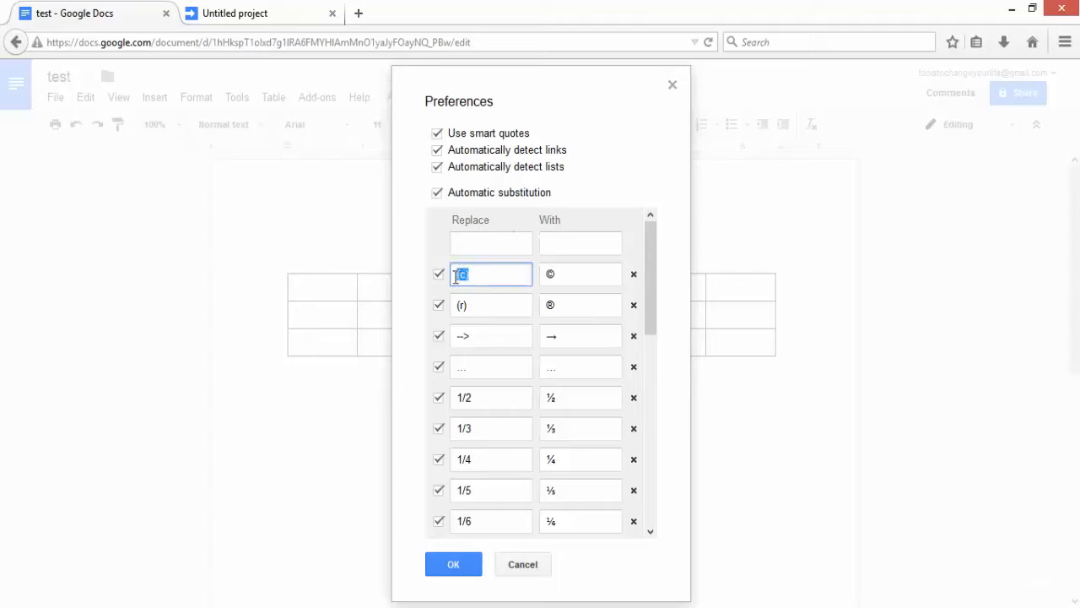
click(553, 280)
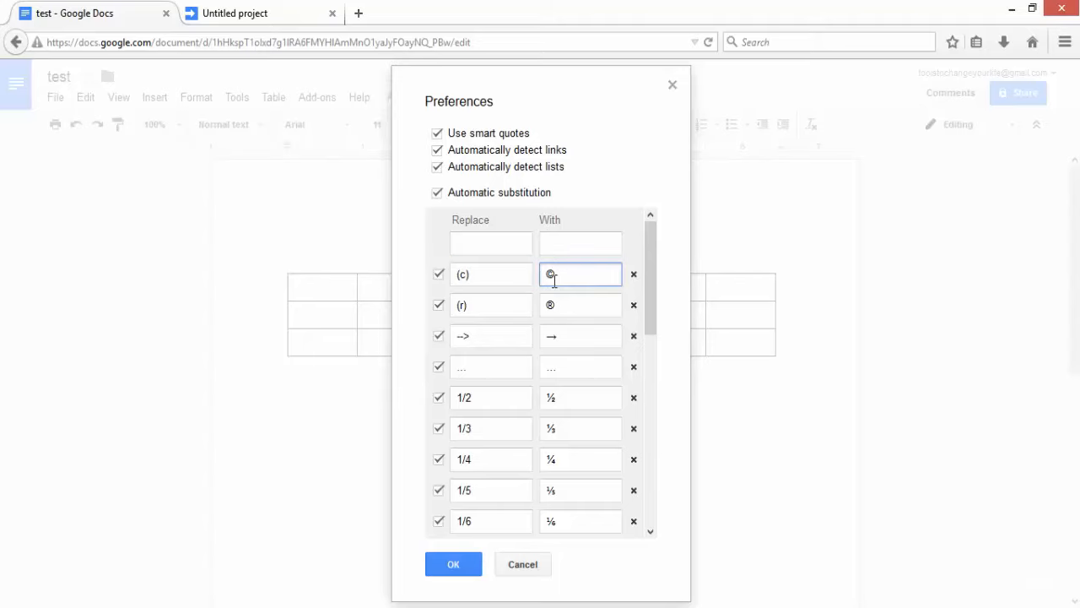
click(504, 244)
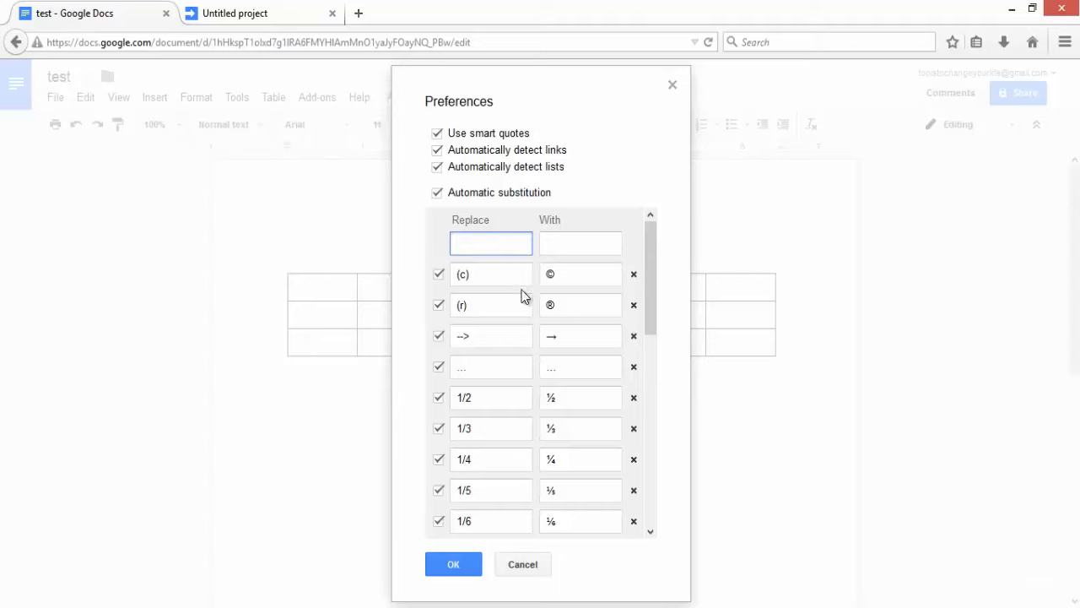
click(503, 563)
- Add "(c)" after the sentence, move it onto its own line, and have it substituted with ©
click(639, 248)
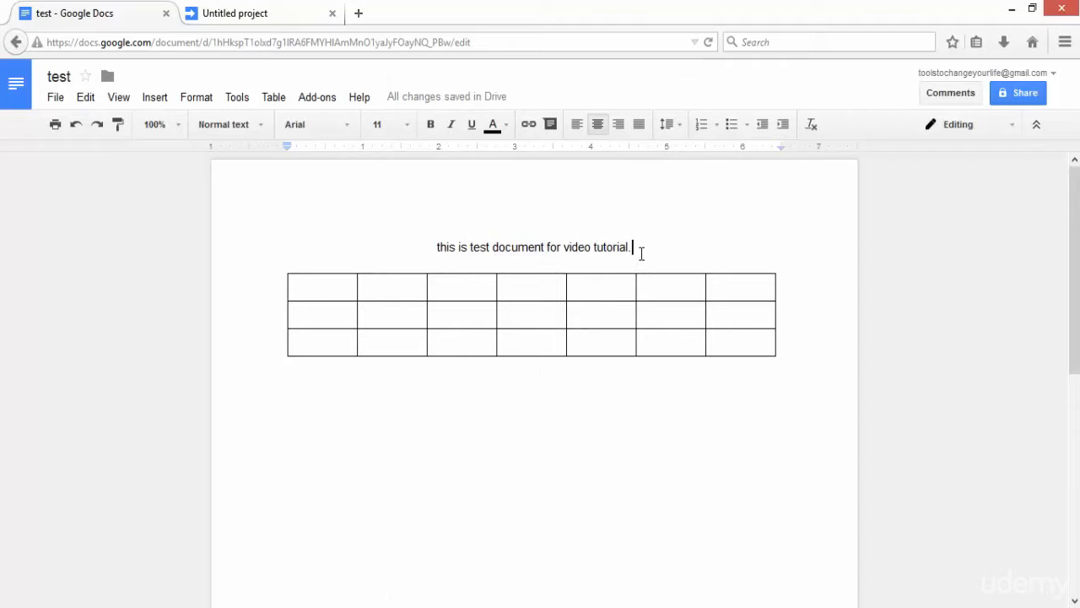
text((c))
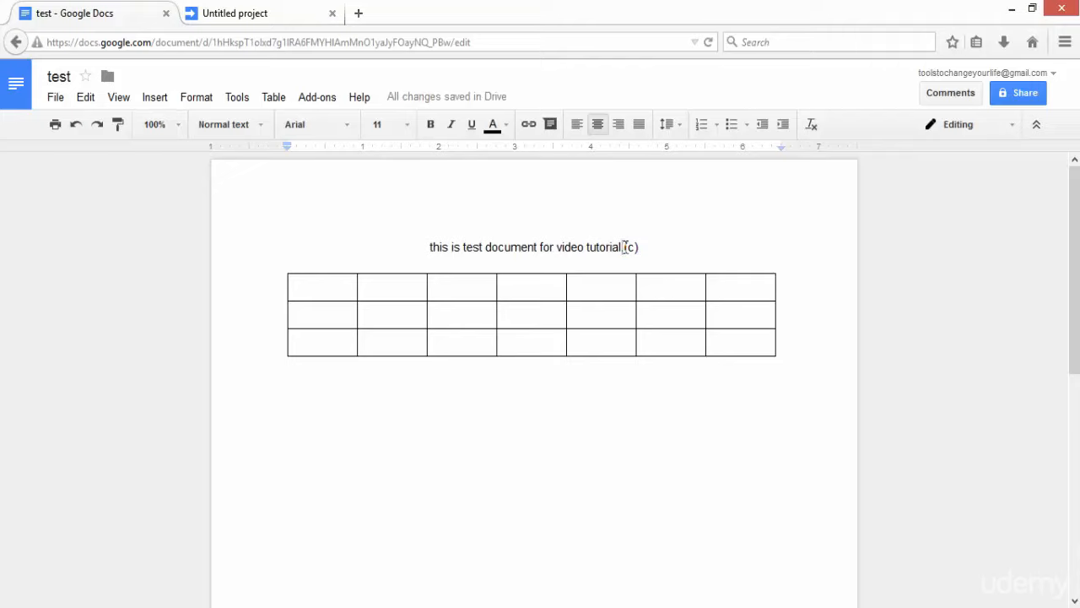
click(626, 246)
key(Return)
key(Right)
key(Right)
key(Right)
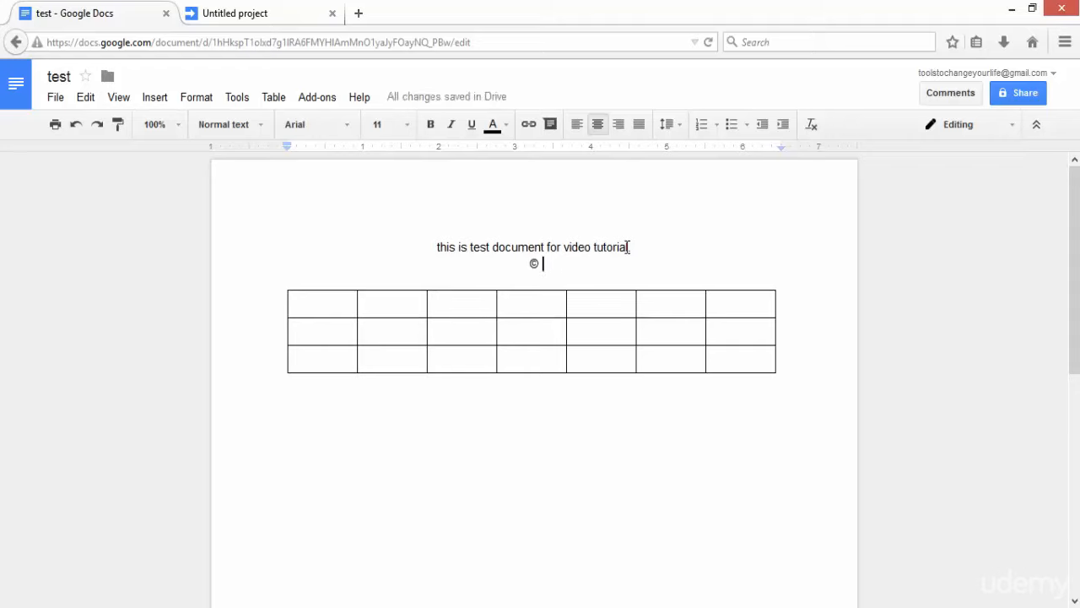
- Examine the Personal dictionary's option for adding new words, and cancel without adding any
click(249, 107)
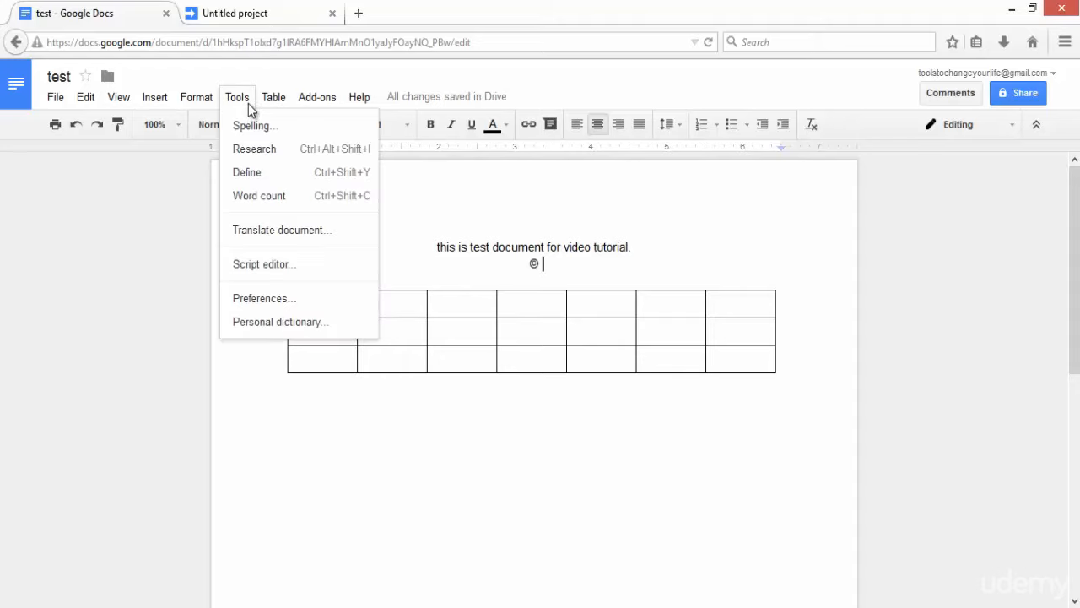
click(294, 322)
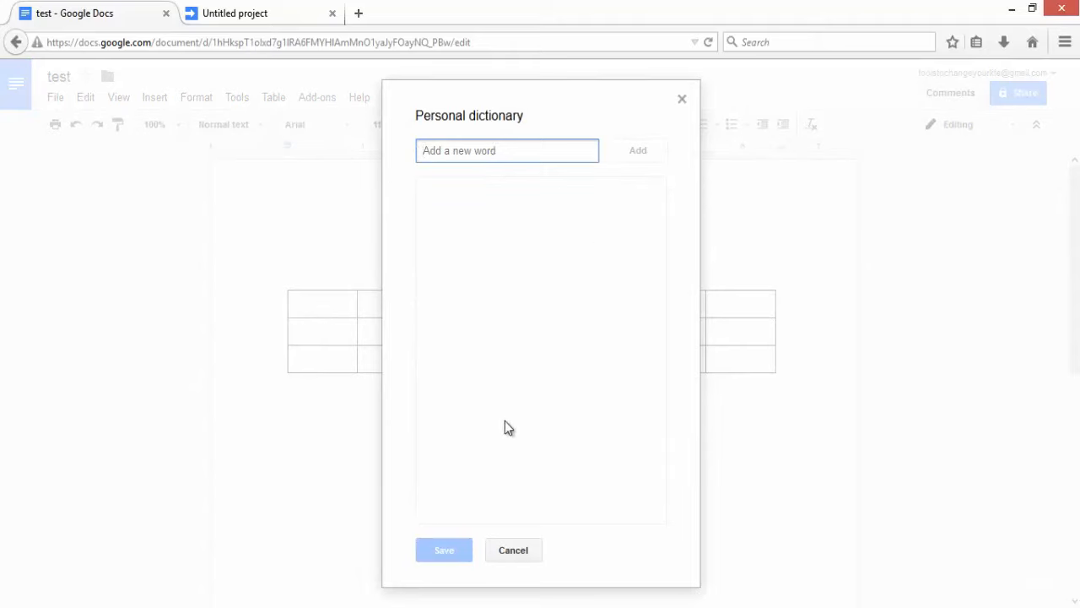
click(514, 550)
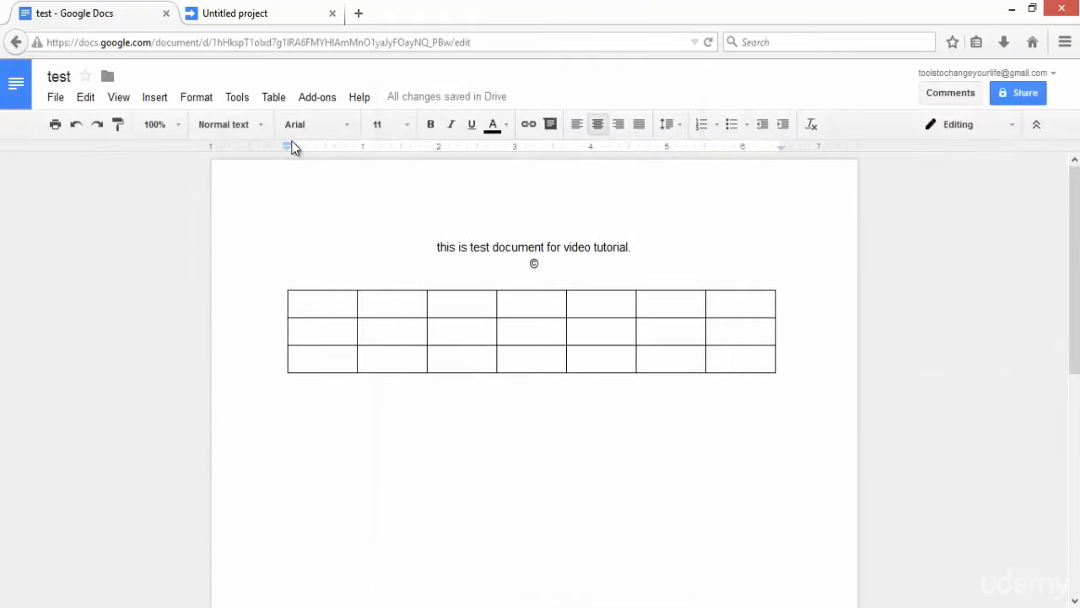
- Insert a 5 x 5 table below the © line
click(273, 99)
mouse_move(297, 130)
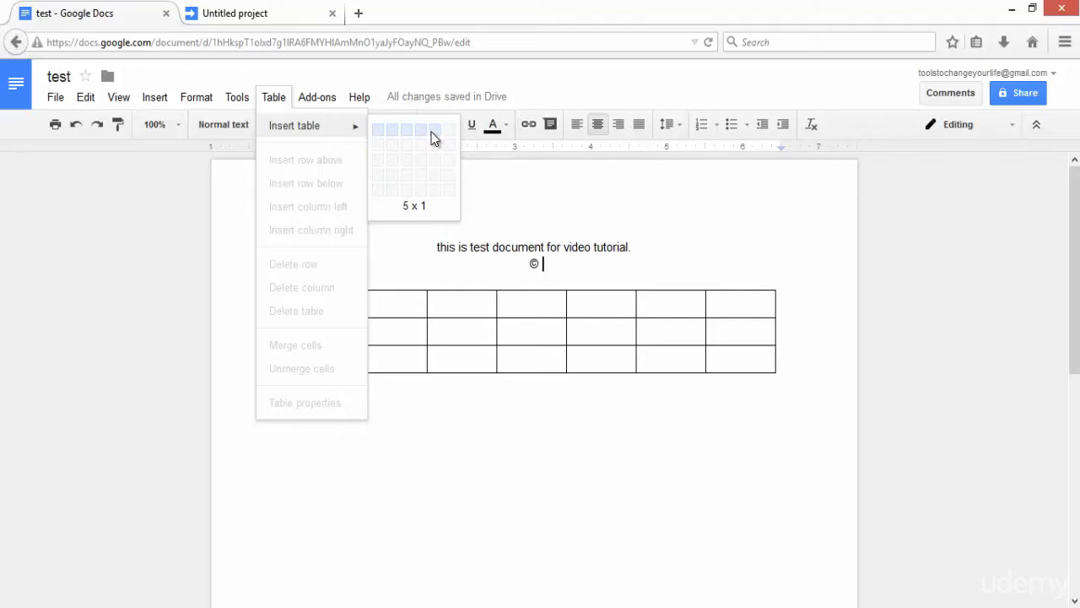
click(440, 191)
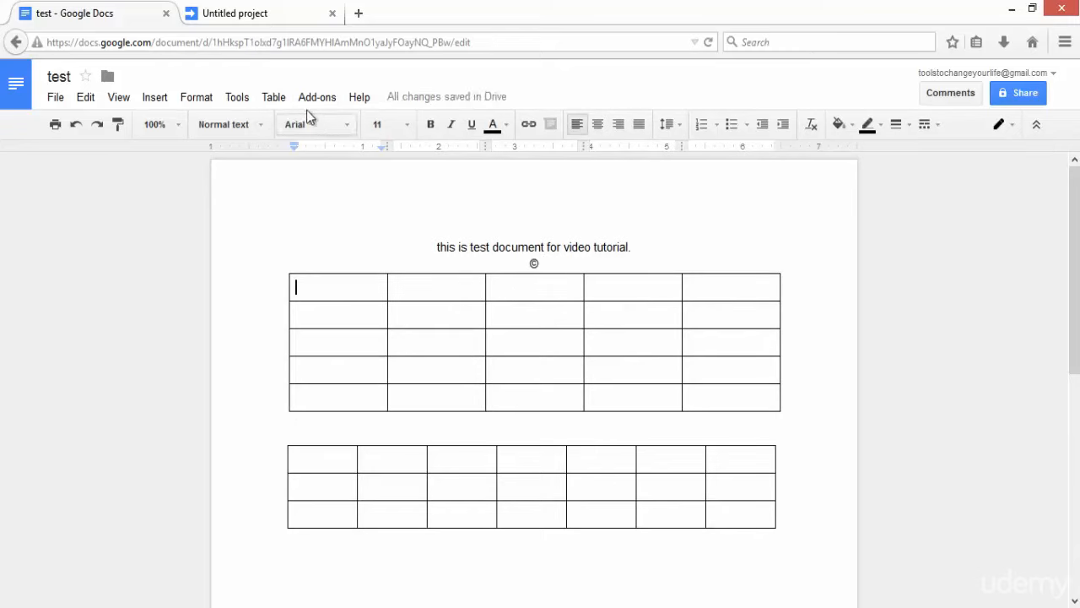
- Delete the first row of the new five-column table
click(274, 97)
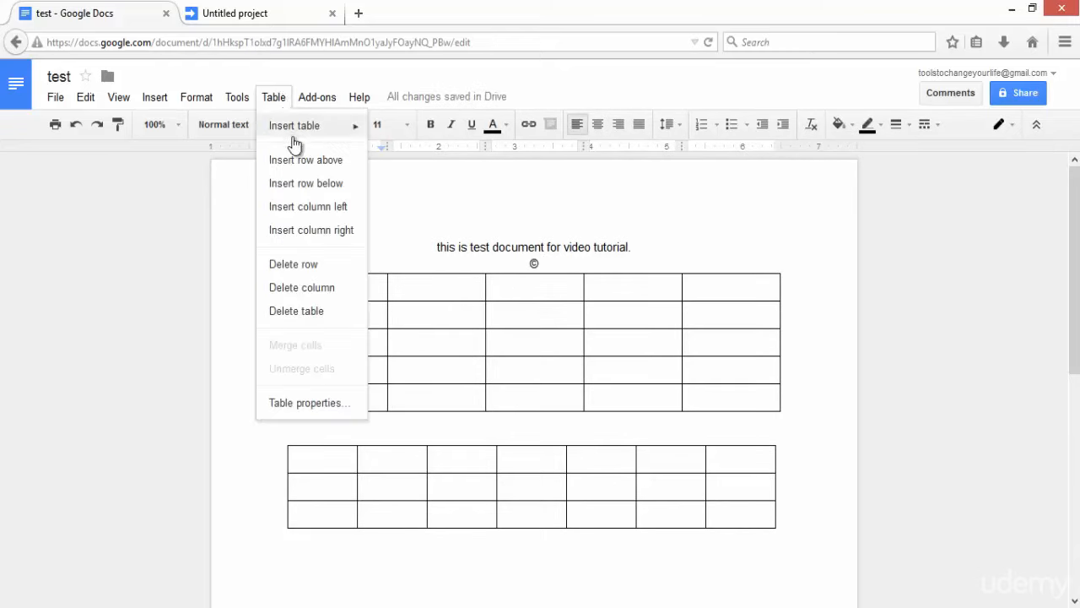
click(374, 295)
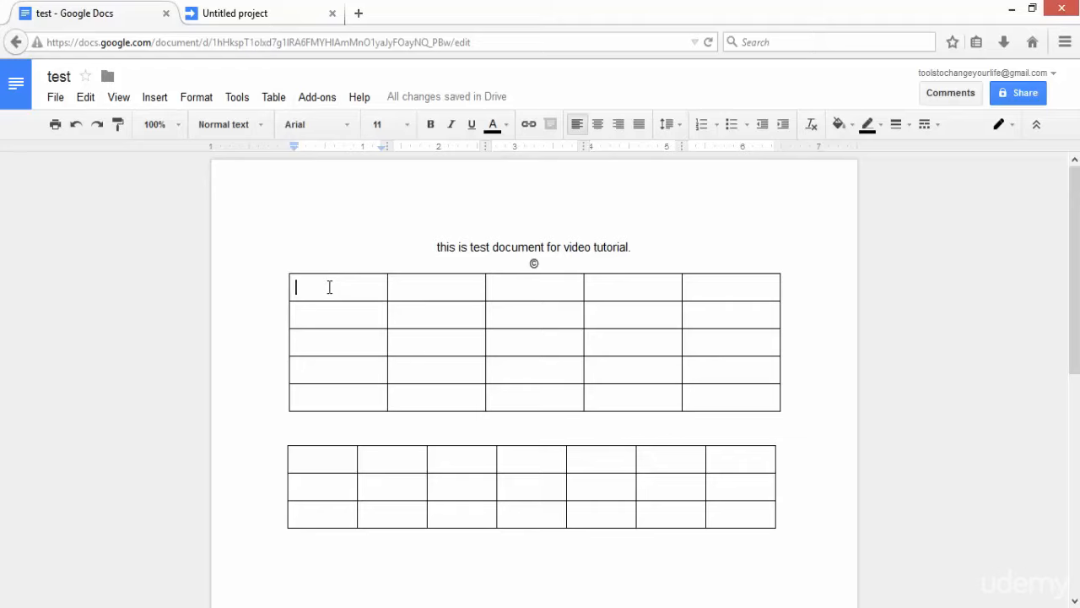
click(249, 99)
mouse_move(274, 97)
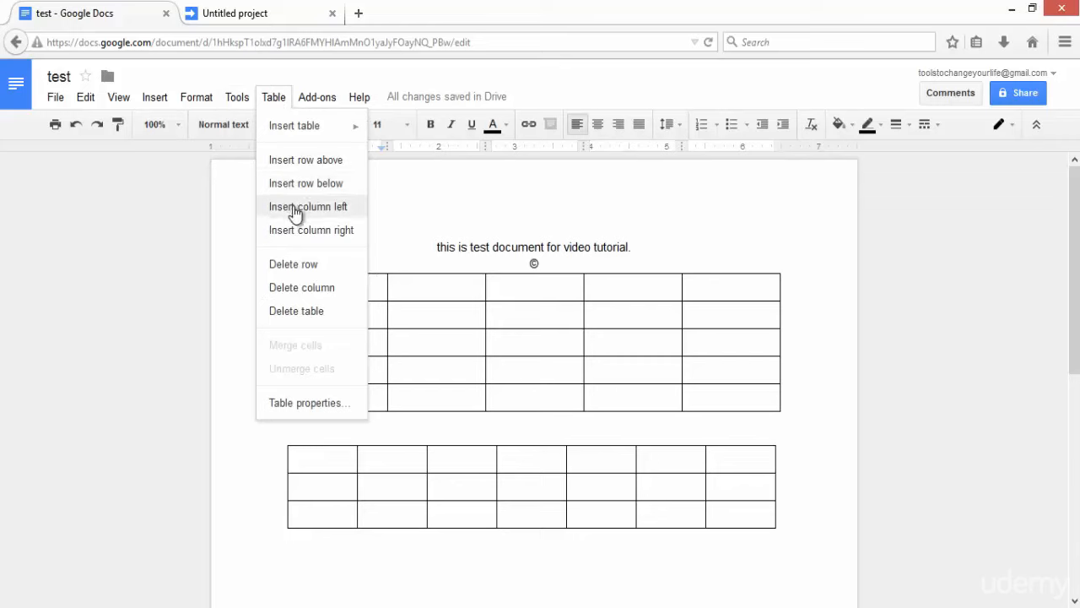
click(318, 263)
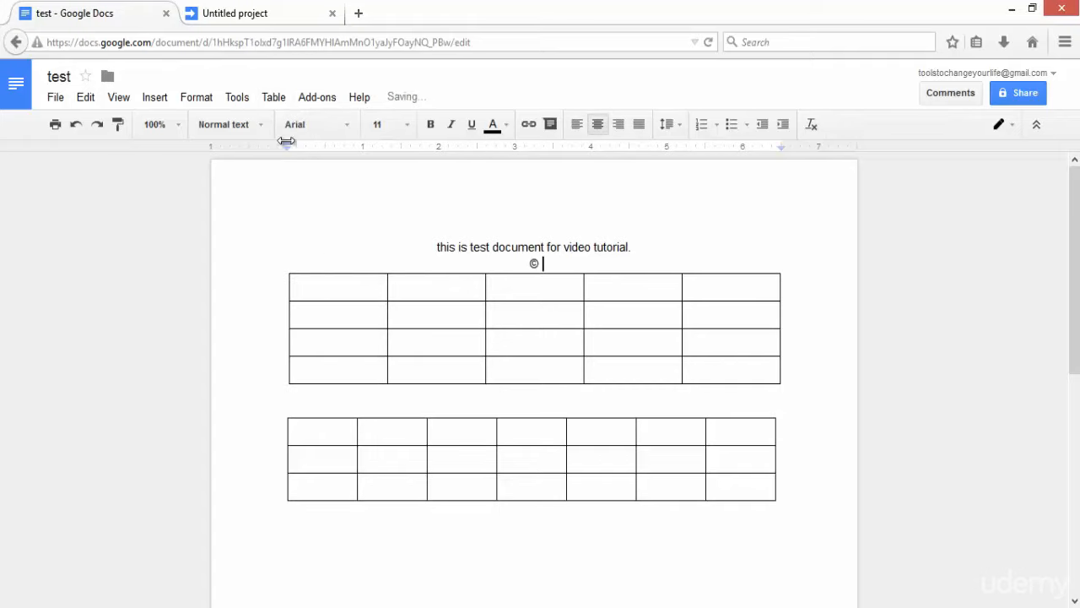
- Delete the entire five-column table below the © line
click(322, 292)
click(253, 103)
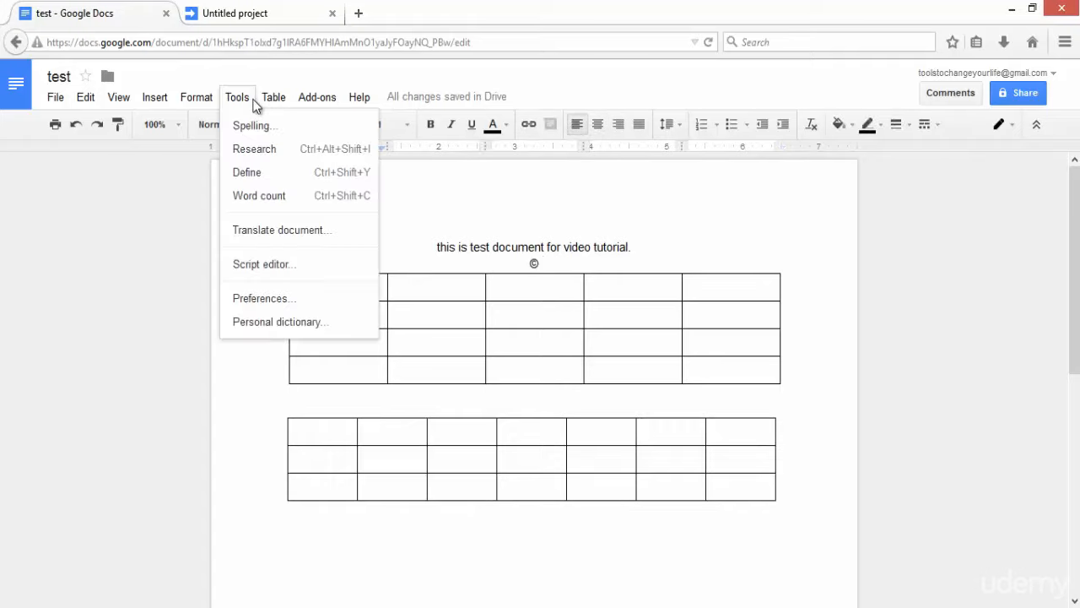
mouse_move(266, 103)
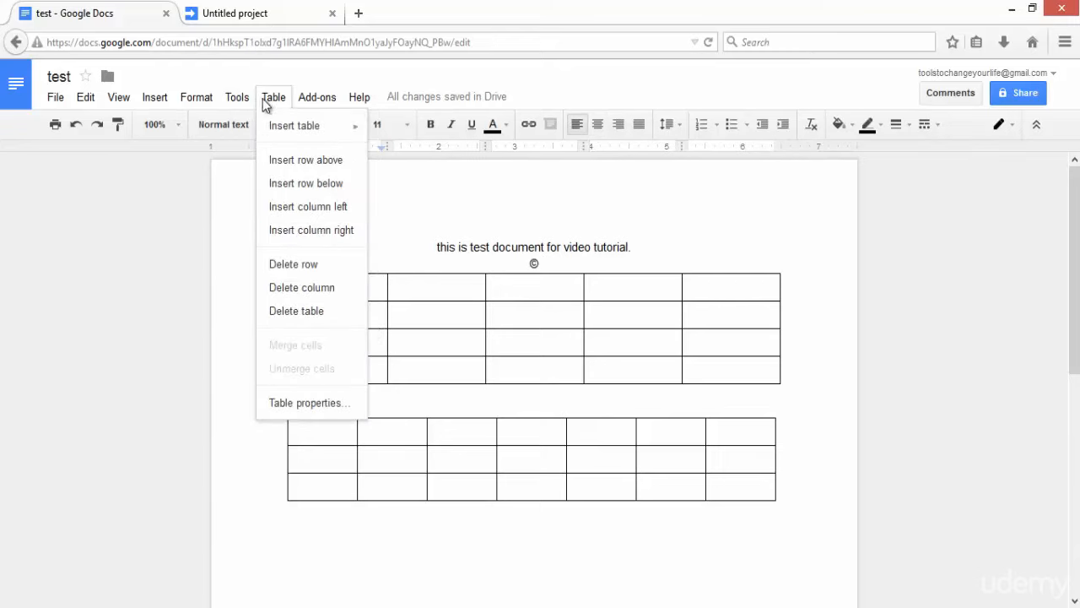
click(319, 313)
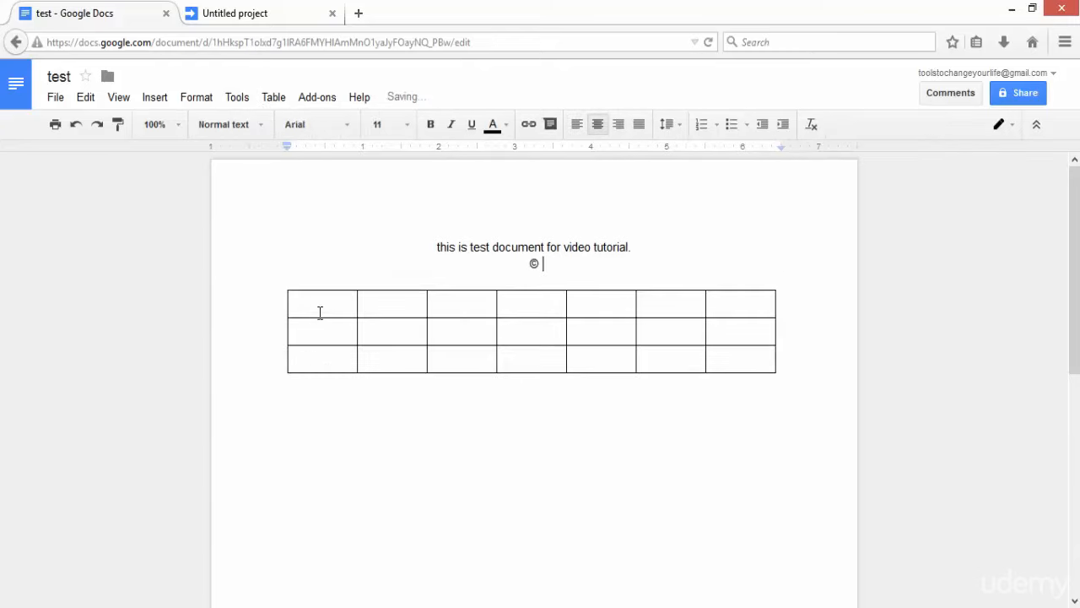
- Compare the available table commands with the text cursor outside the seven-column table and inside its first cell
click(276, 99)
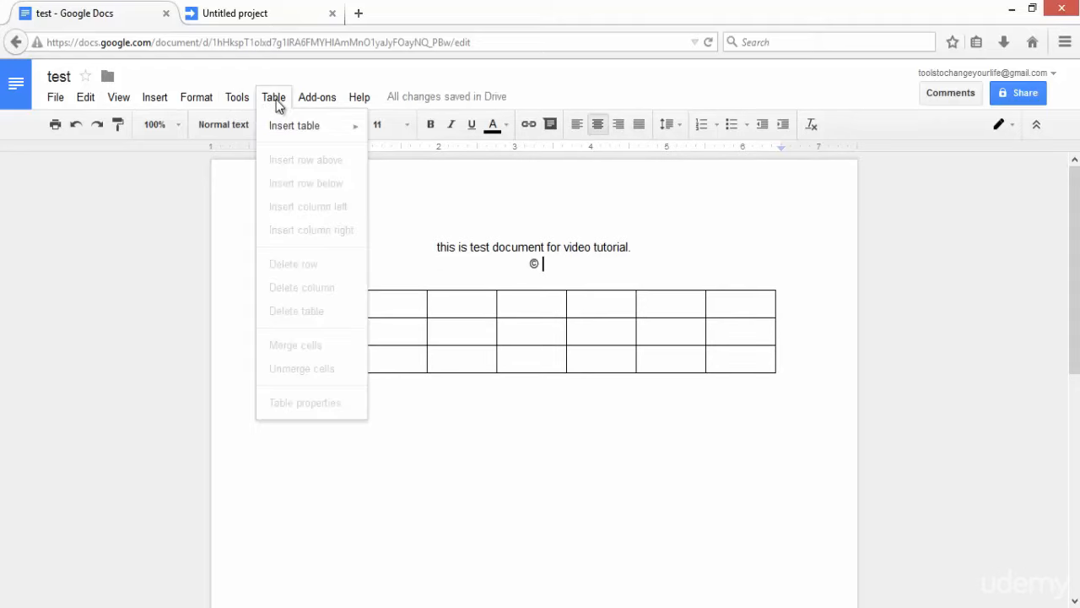
click(405, 302)
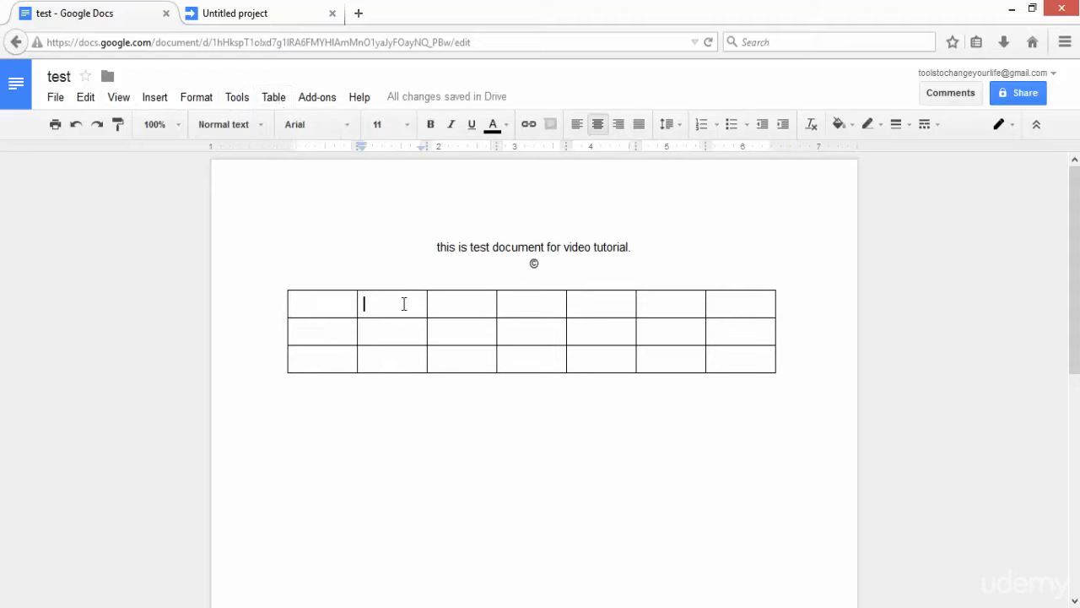
click(343, 297)
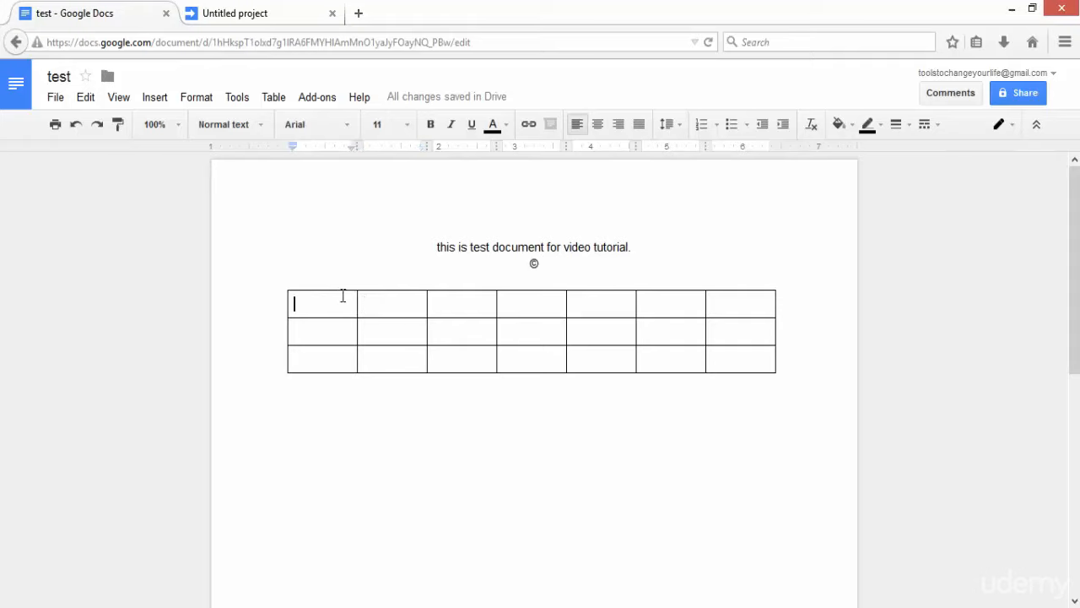
click(276, 97)
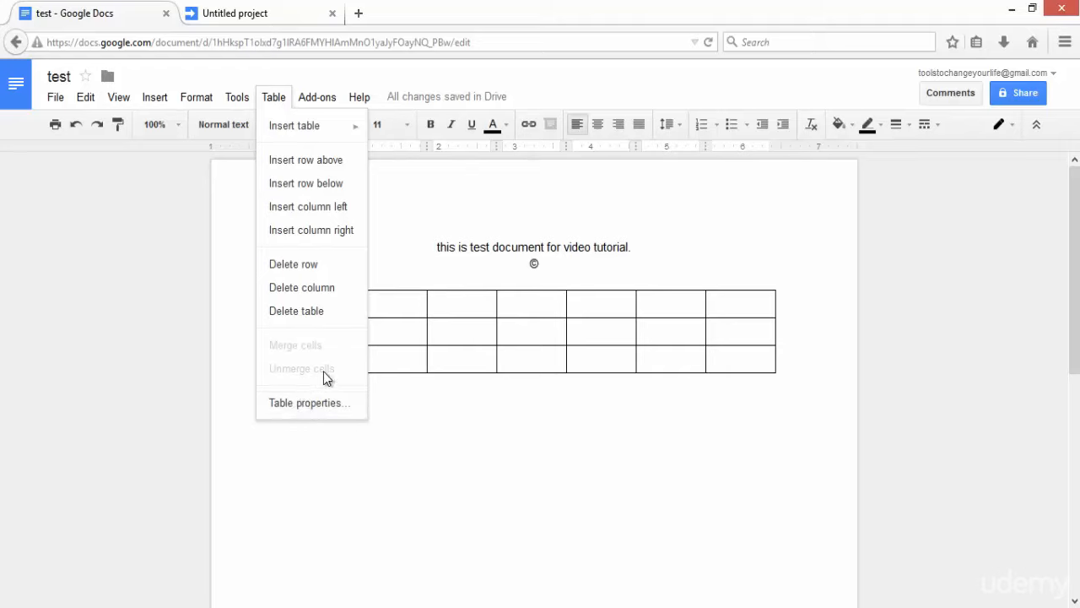
click(410, 317)
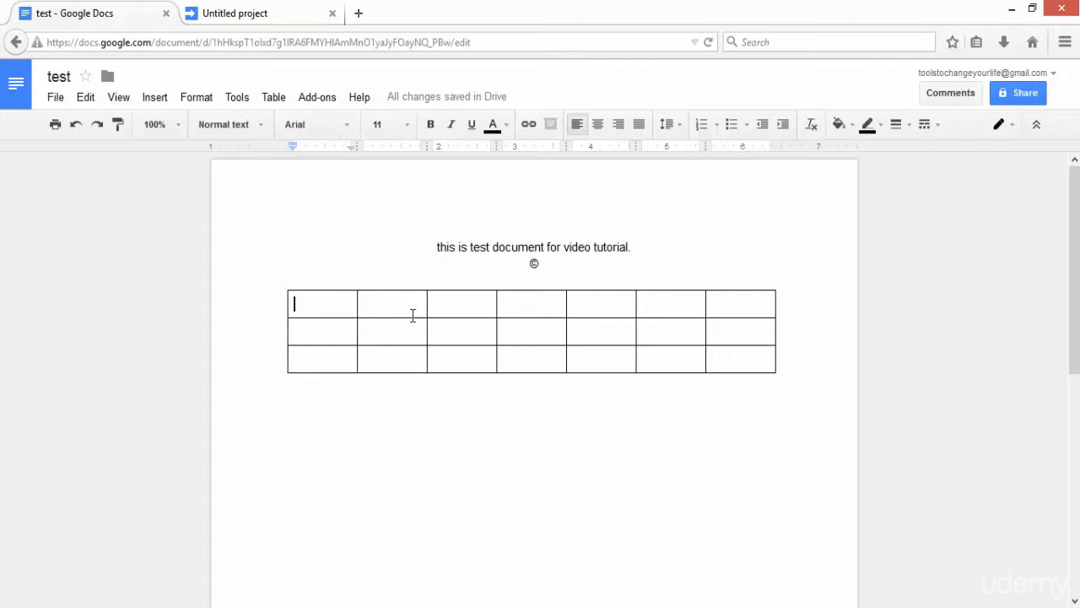
- Set the seven-column table's border color to dark red in the table properties, leaving the border width at 1 pt
click(368, 300)
click(334, 304)
click(286, 96)
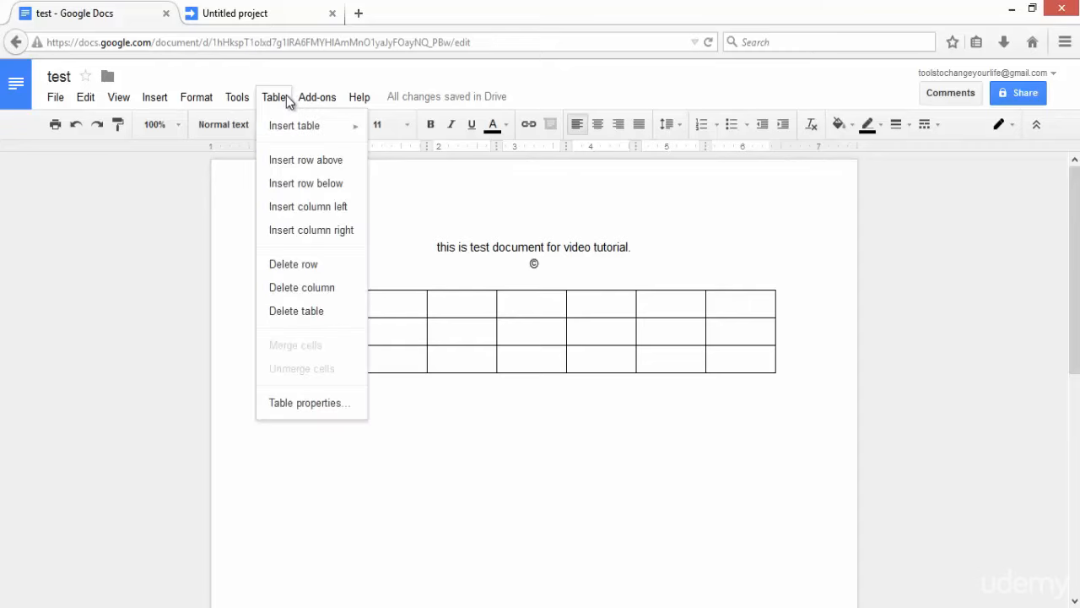
click(324, 404)
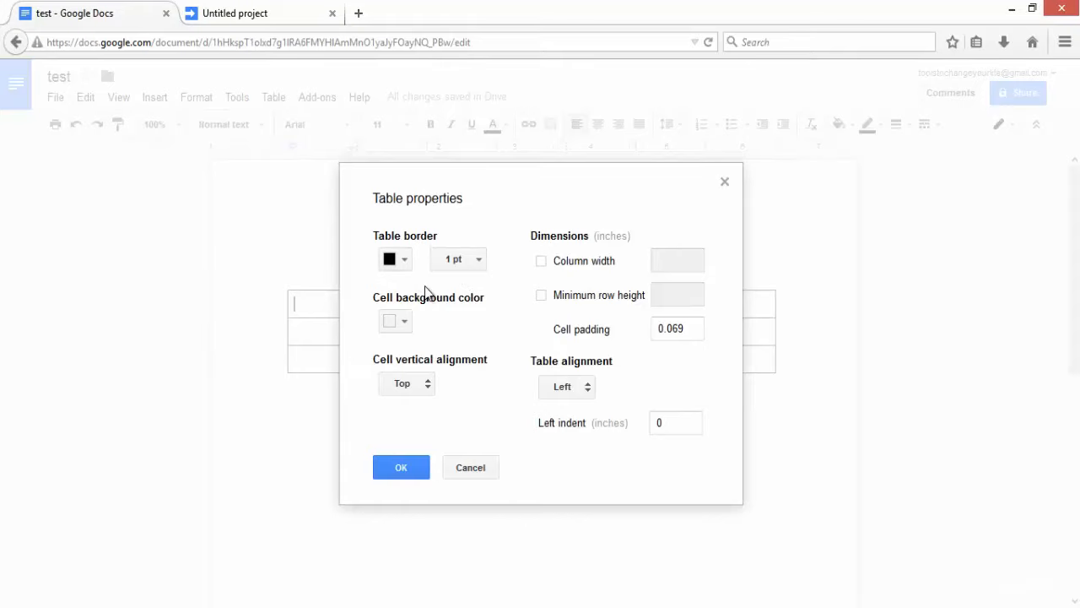
click(405, 259)
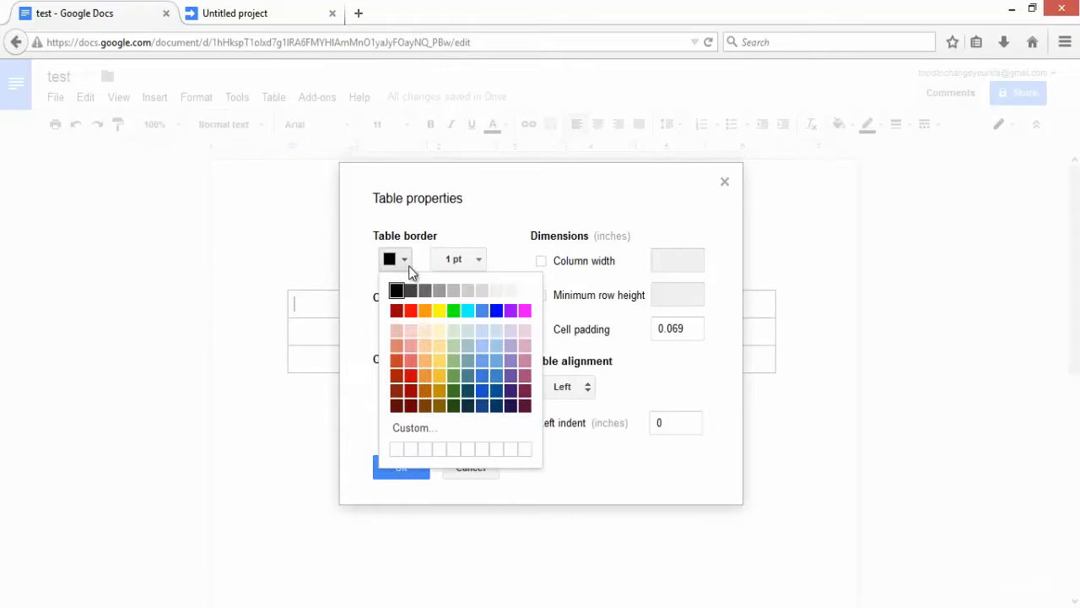
click(397, 310)
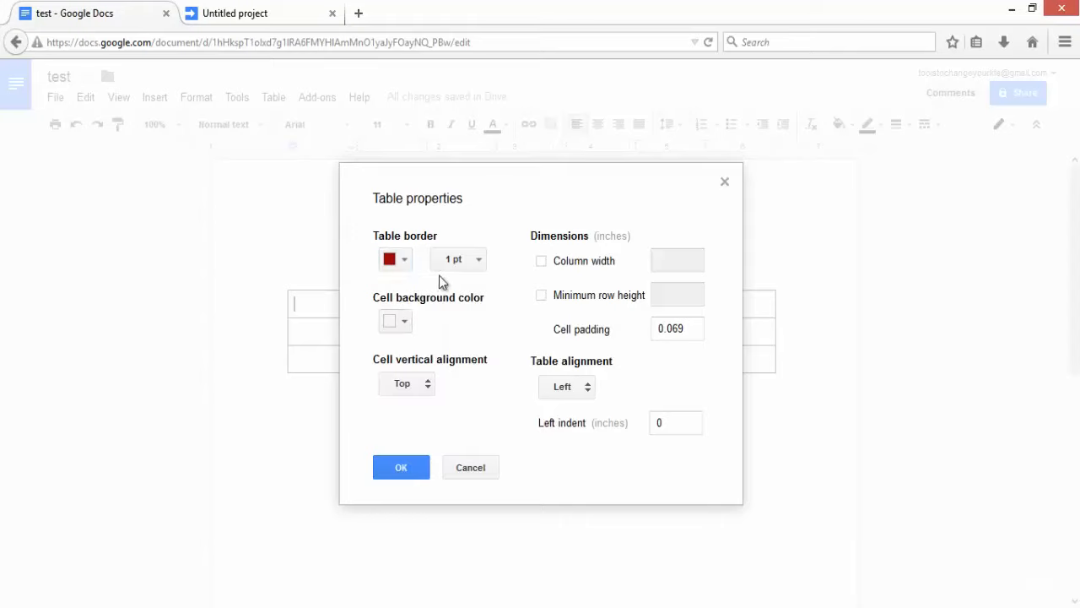
click(475, 265)
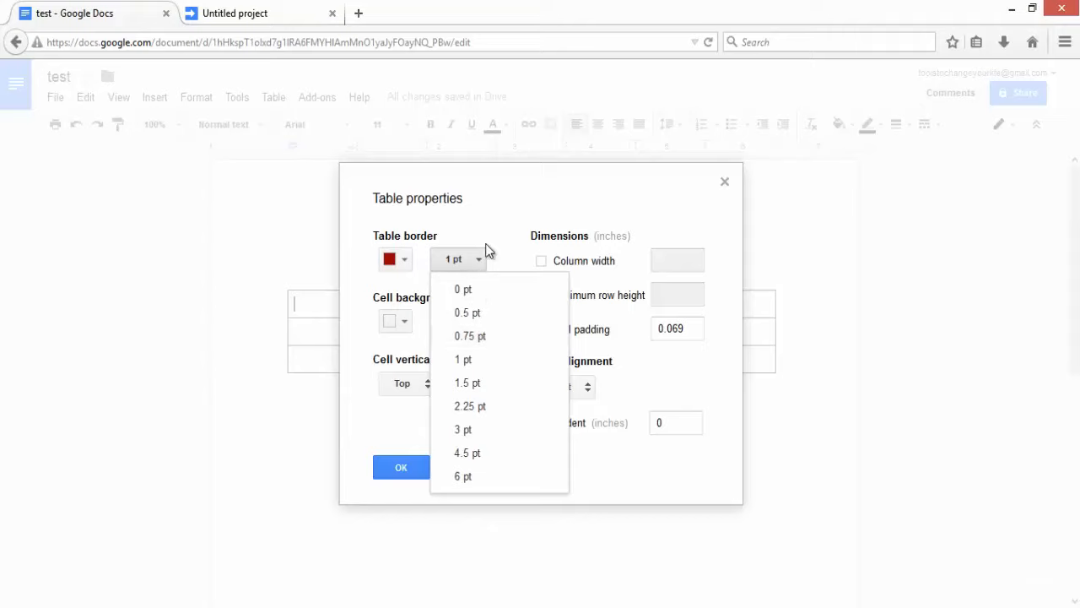
click(489, 247)
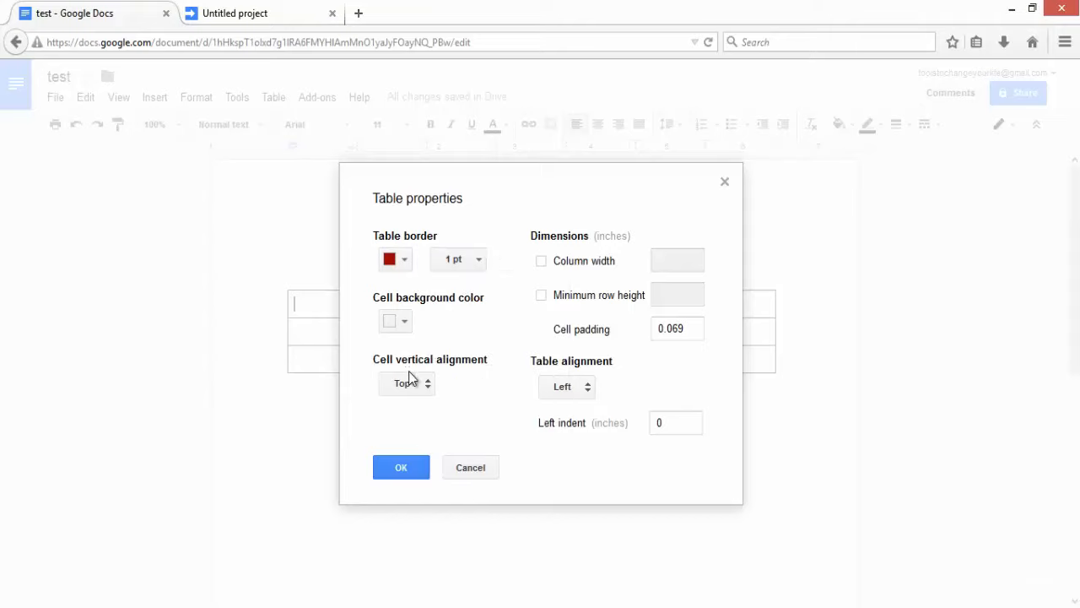
- Set the background color of the table's first cell to dark gray and apply the table properties
click(408, 320)
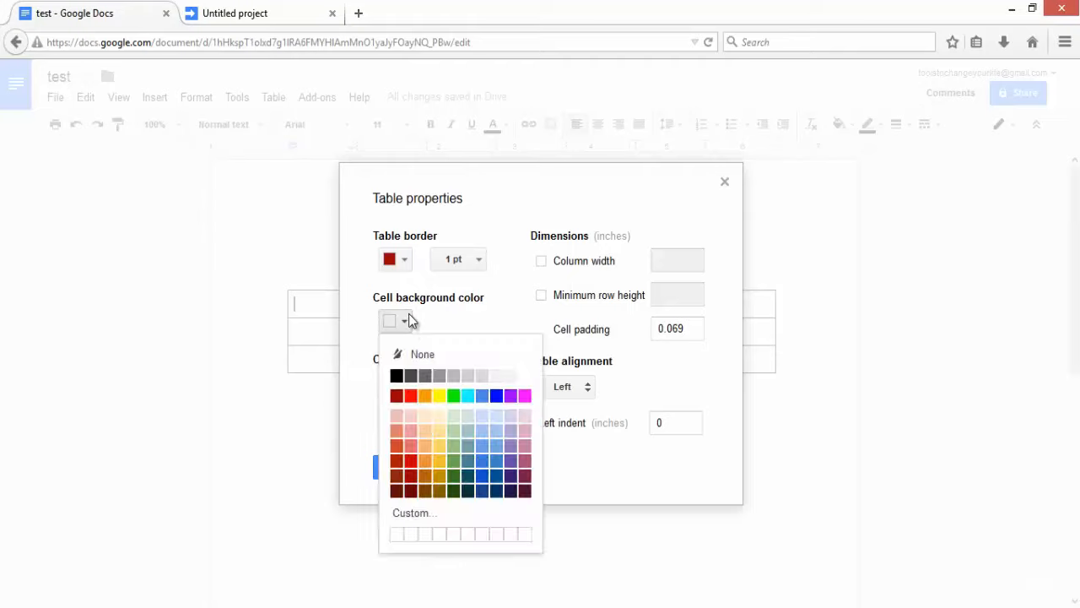
click(411, 375)
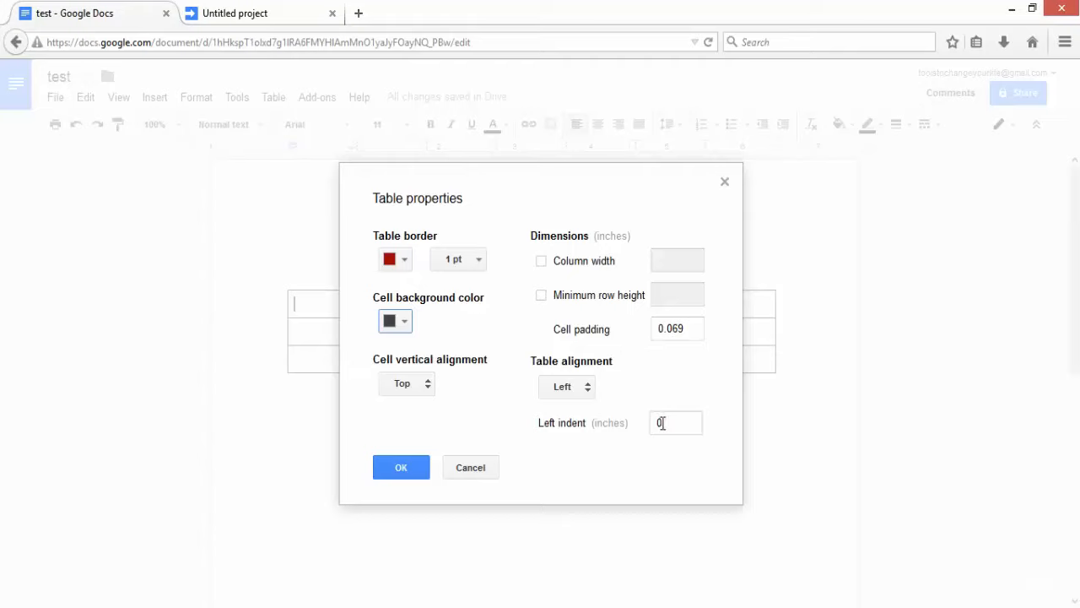
click(410, 469)
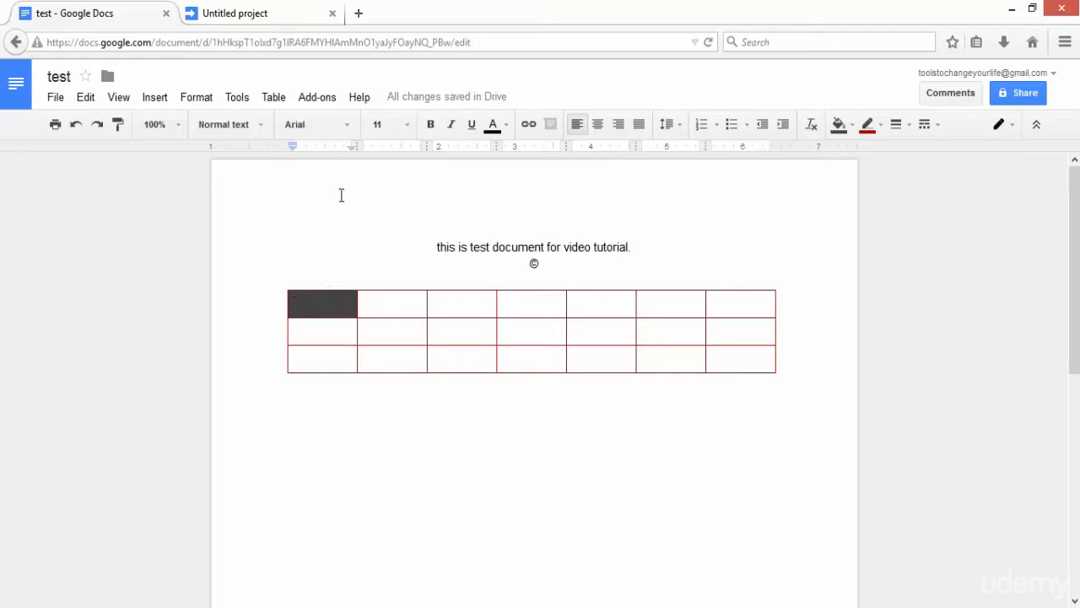
- Browse the gallery of available add-ons, view the EasyBib Bibliography Creator summary, and close the gallery
click(313, 102)
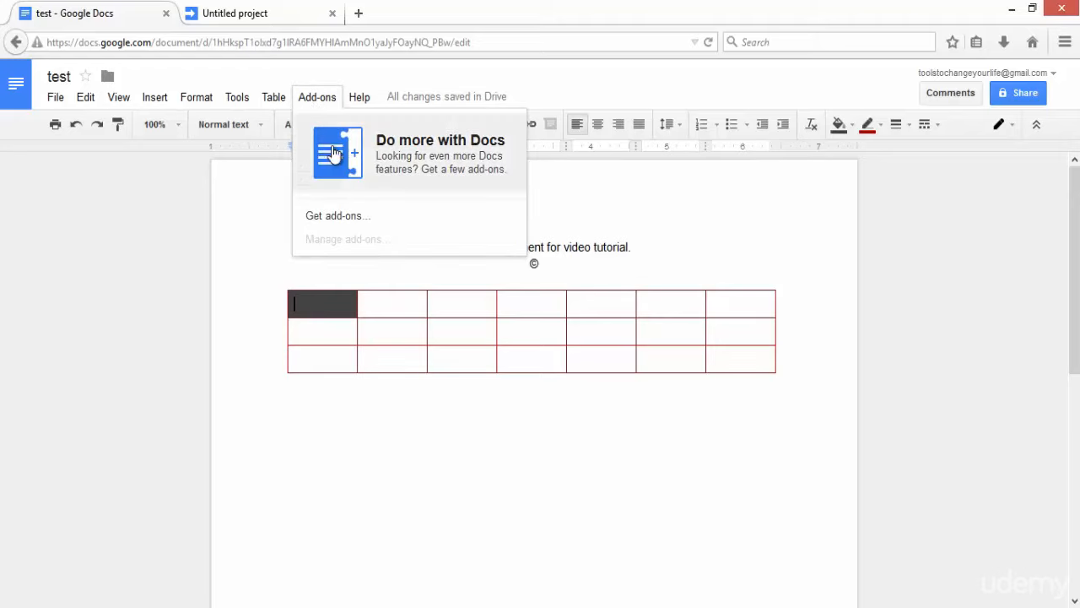
click(358, 217)
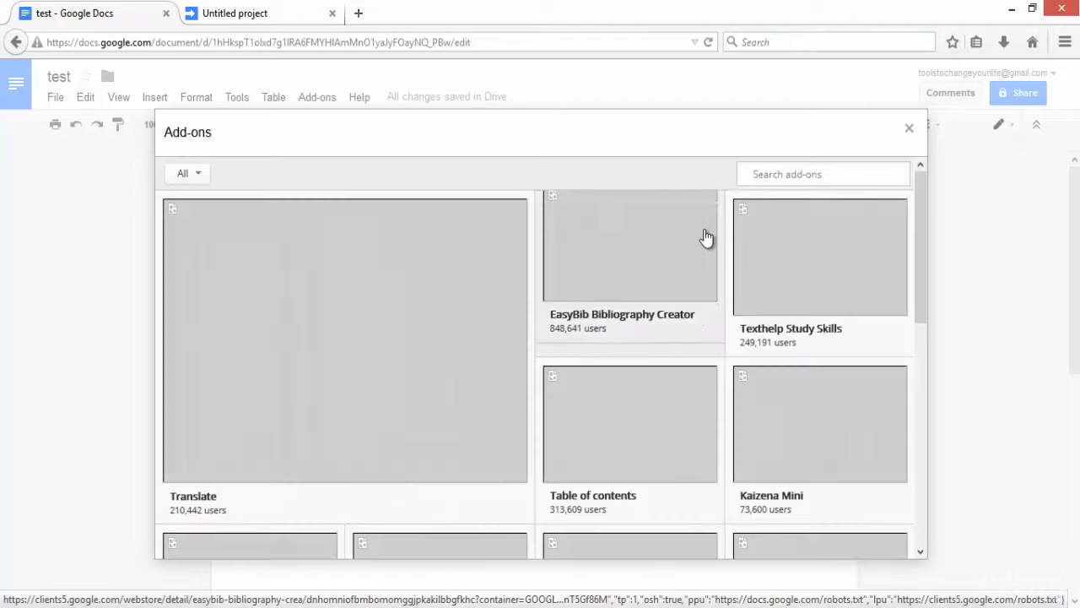
mouse_move(663, 272)
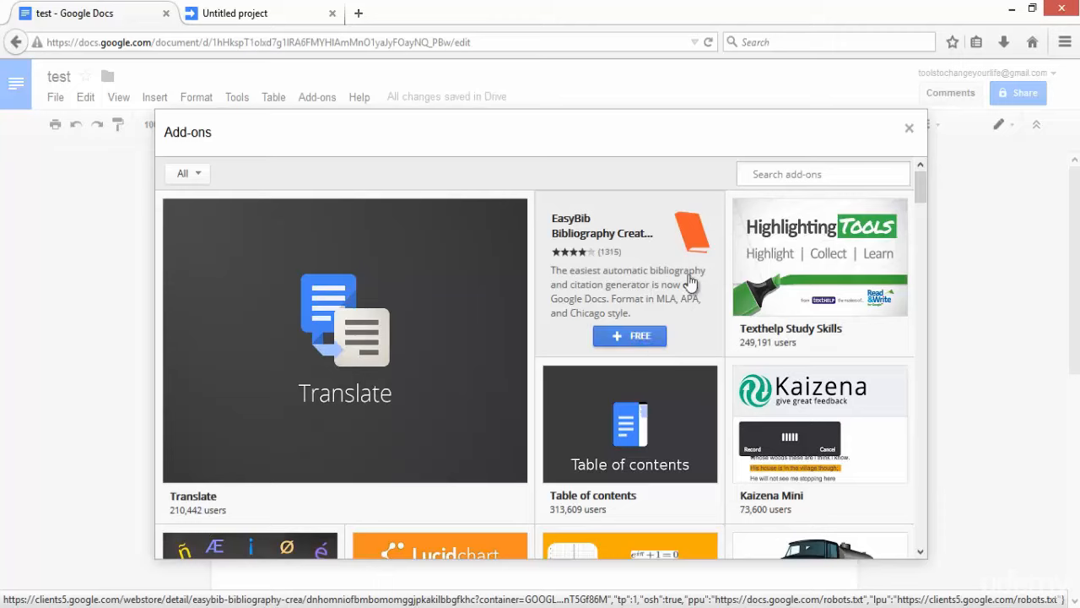
click(910, 131)
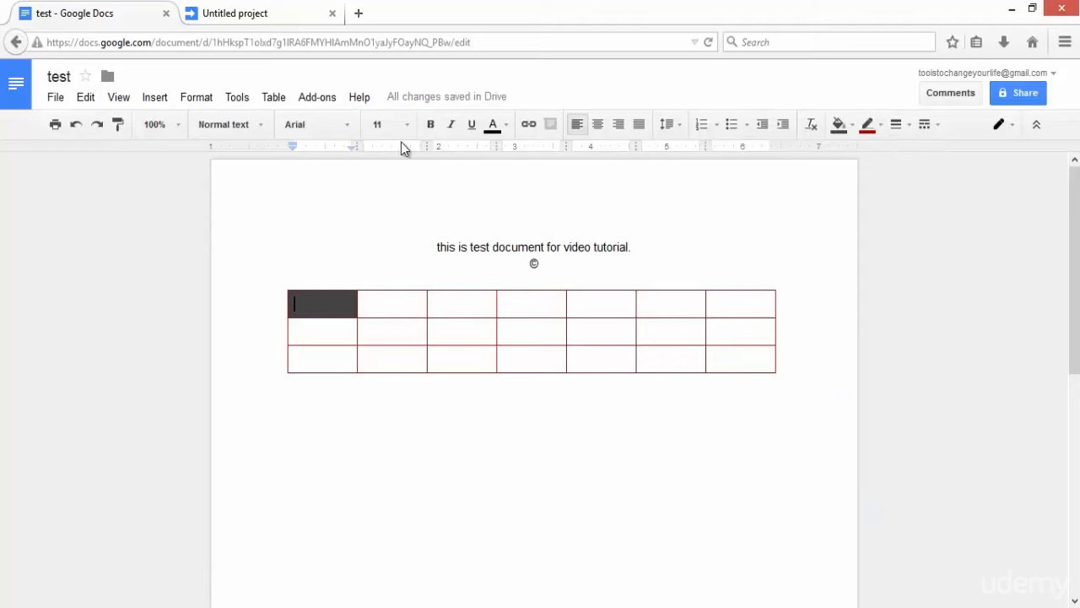
- Look over the help options and the list of popular keyboard shortcuts, and close the list
click(359, 98)
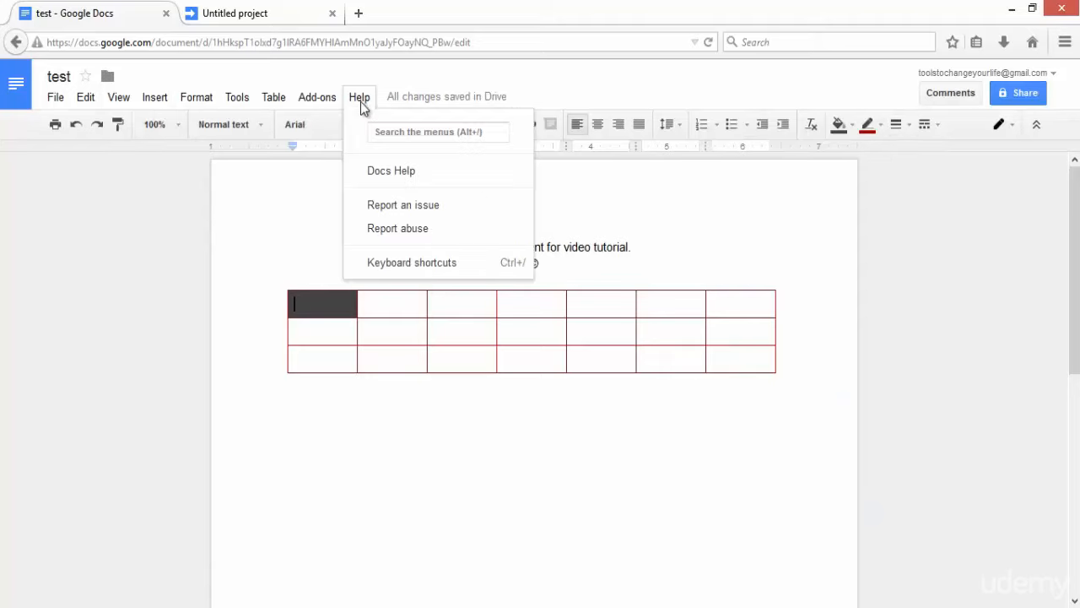
click(411, 134)
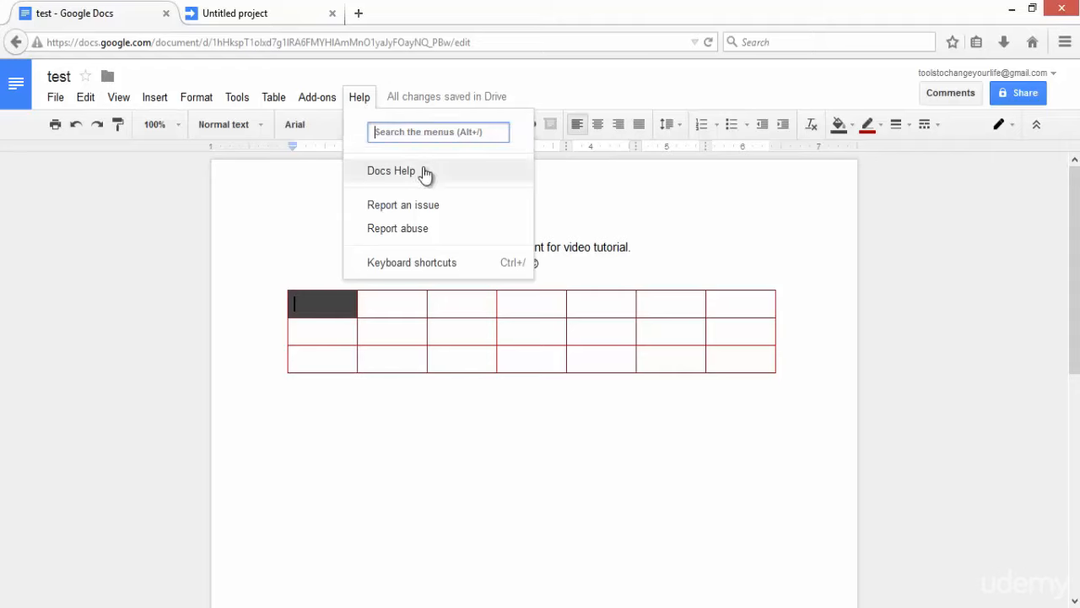
click(460, 264)
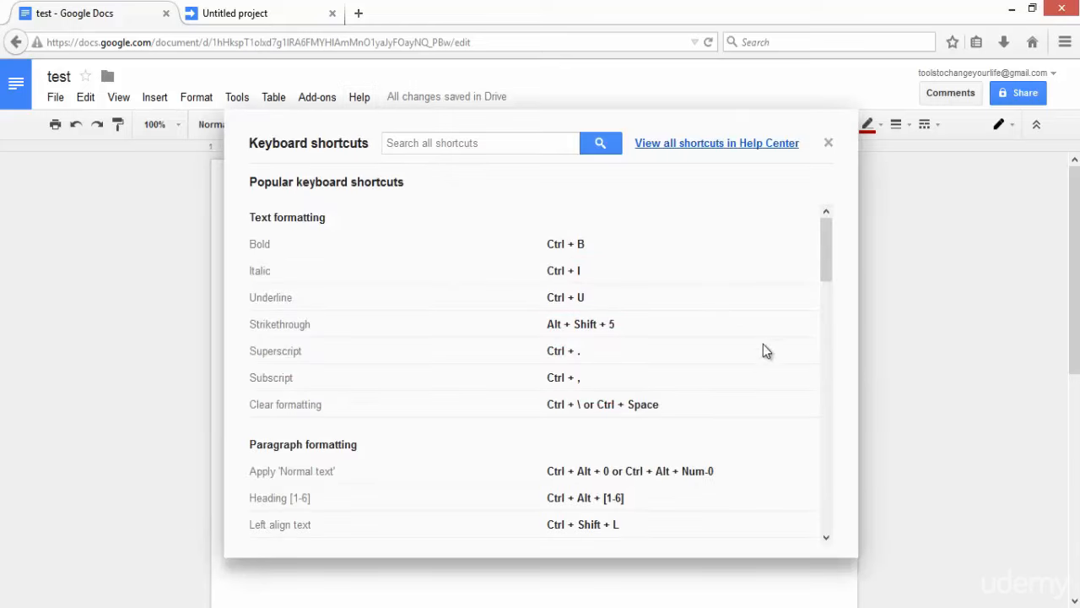
click(829, 144)
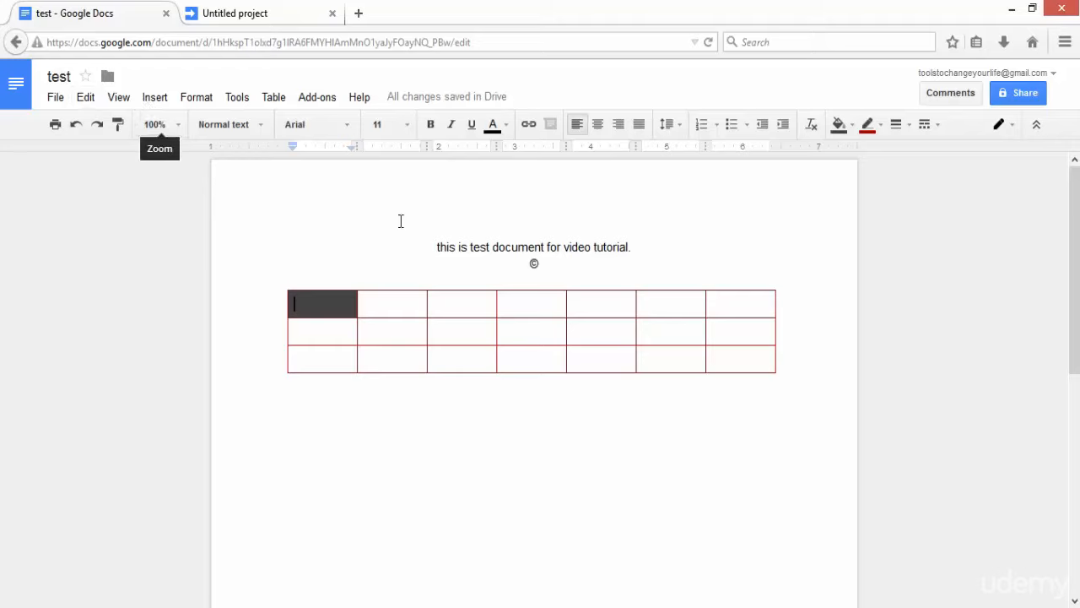
- Change the line "this is test document for video tutorial." to Comic Sans MS at size 12
double_click(531, 247)
double_click(533, 247)
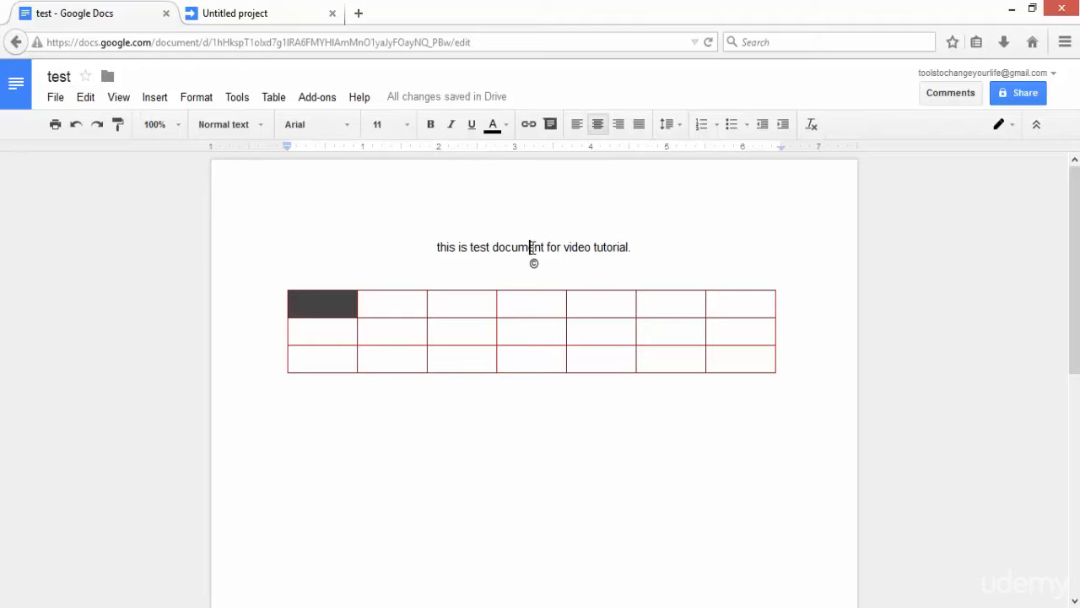
triple_click(532, 247)
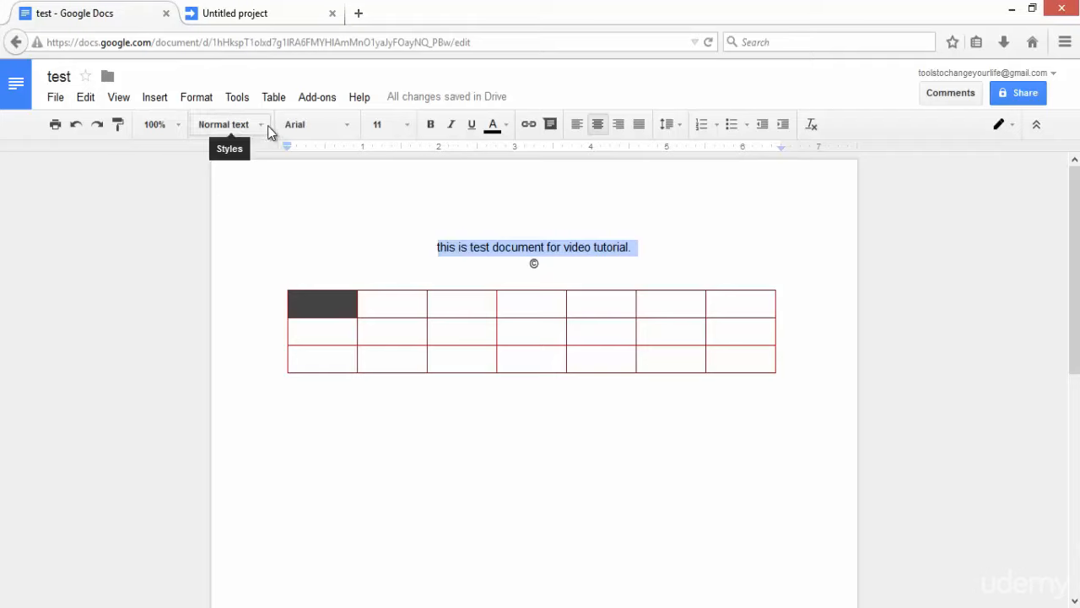
click(348, 129)
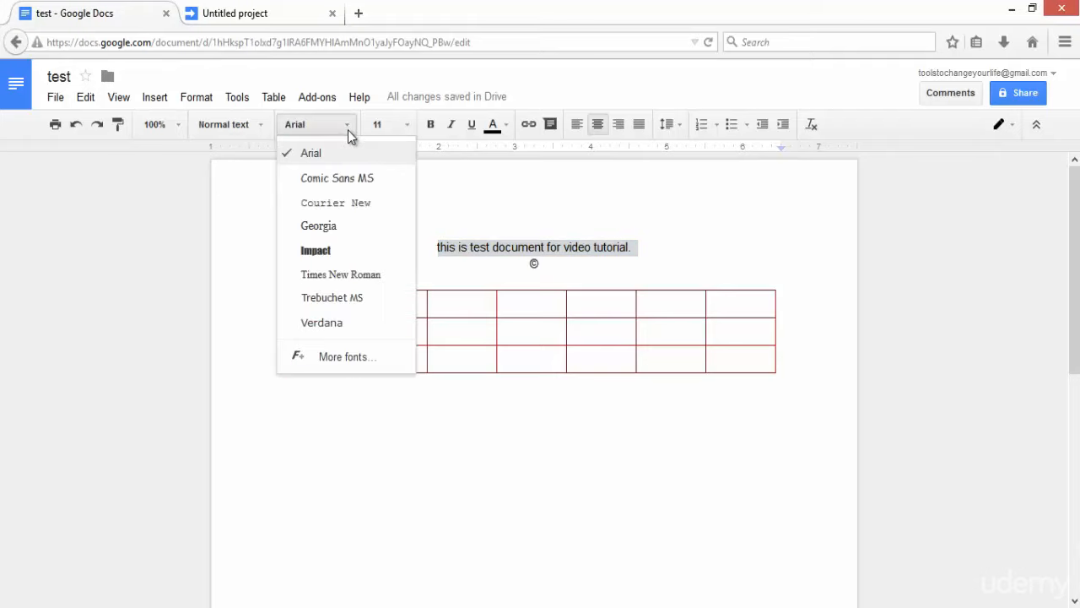
click(346, 174)
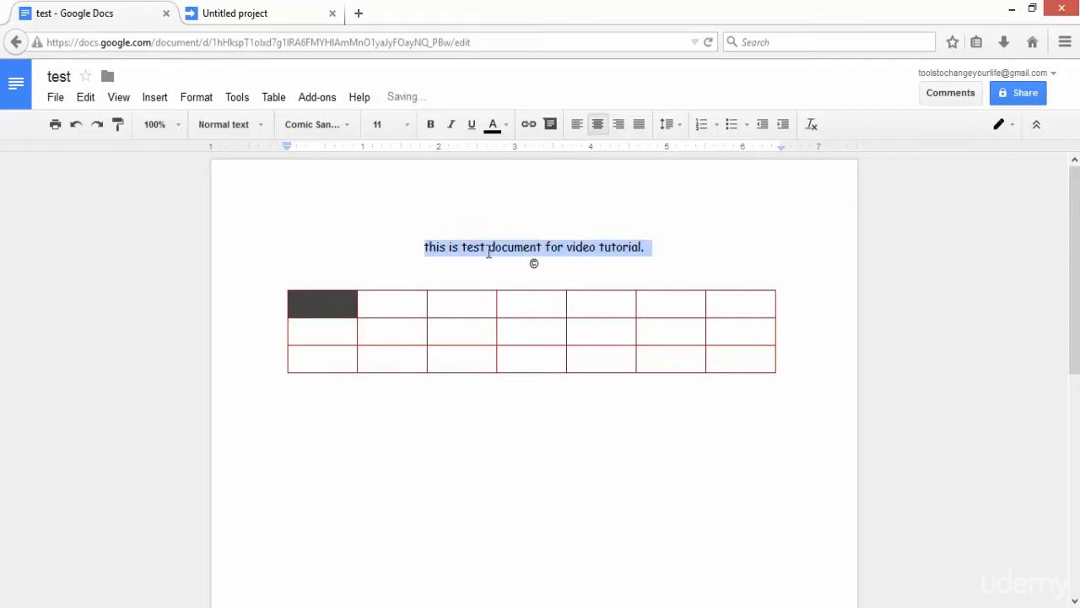
click(409, 127)
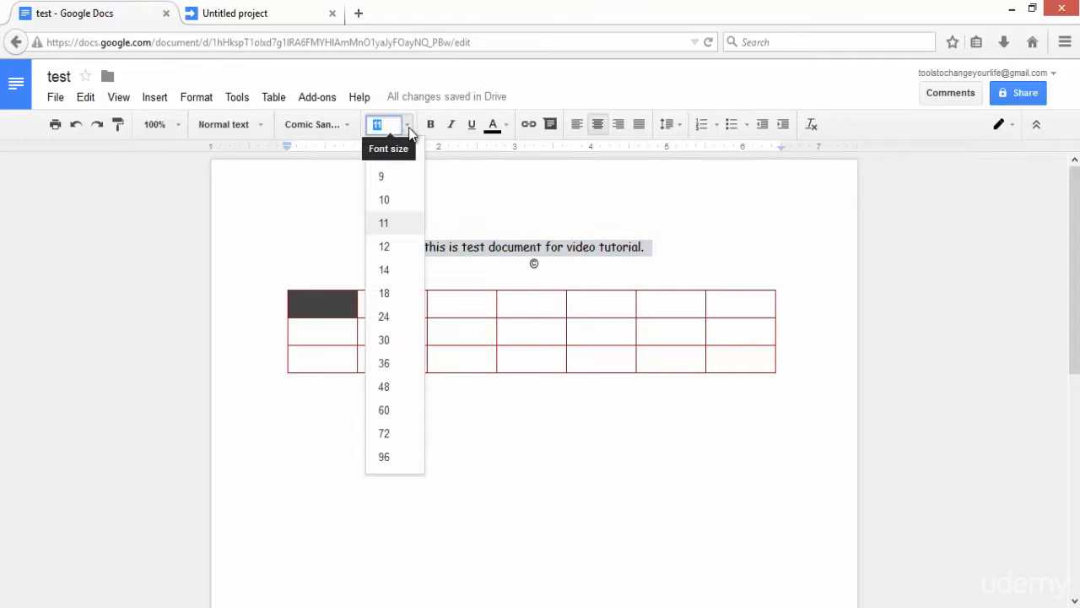
click(395, 246)
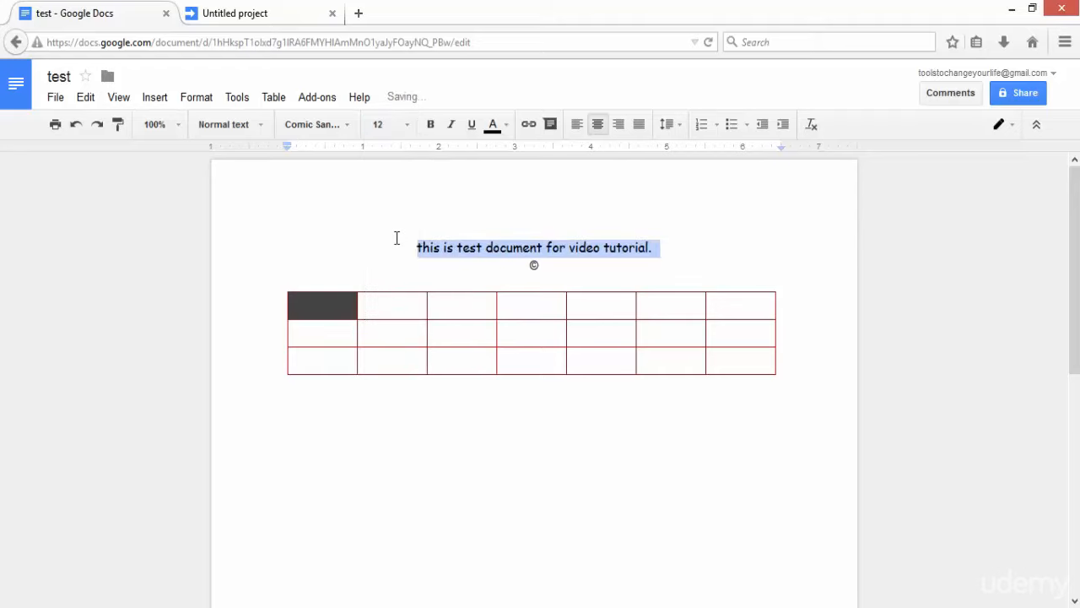
- Make the selected first line bold, italic and underlined, and color its text dark red
click(435, 125)
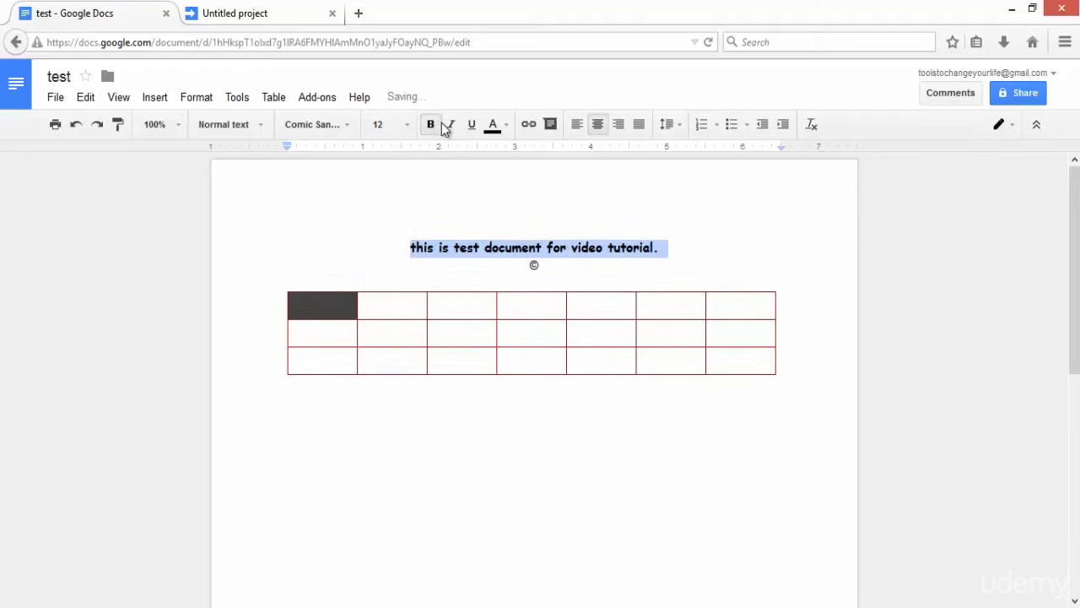
click(453, 125)
click(472, 125)
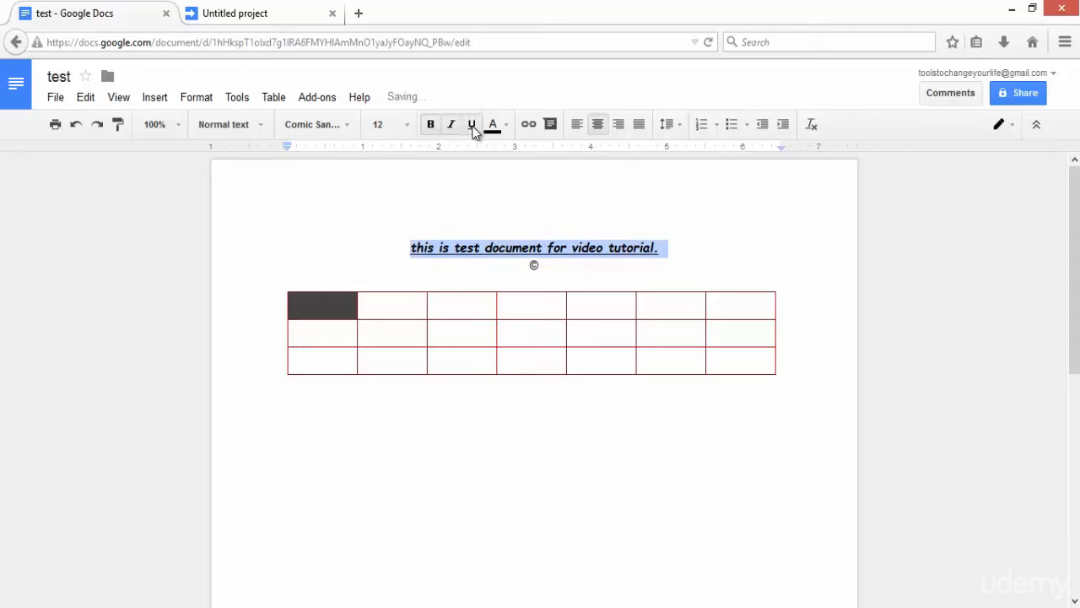
click(500, 126)
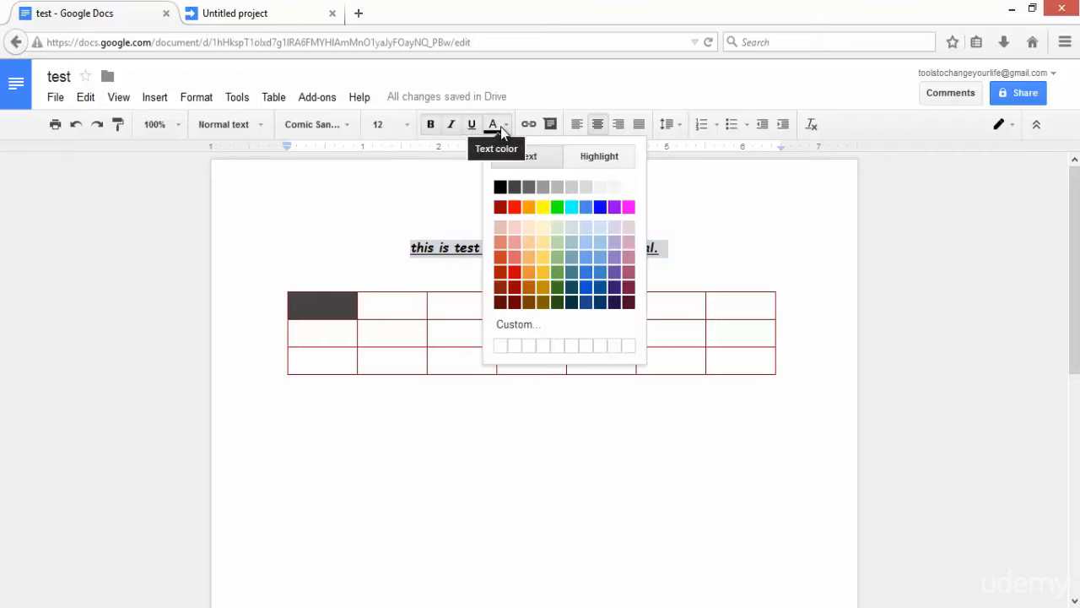
click(500, 207)
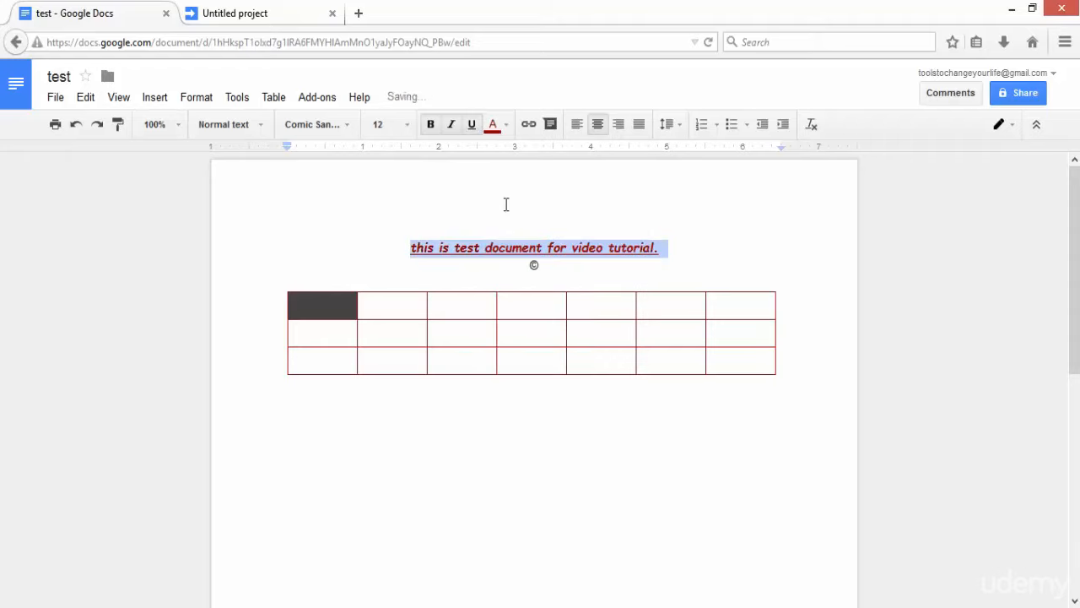
- Examine the link options for the selected first line, and close them without adding a link
click(529, 125)
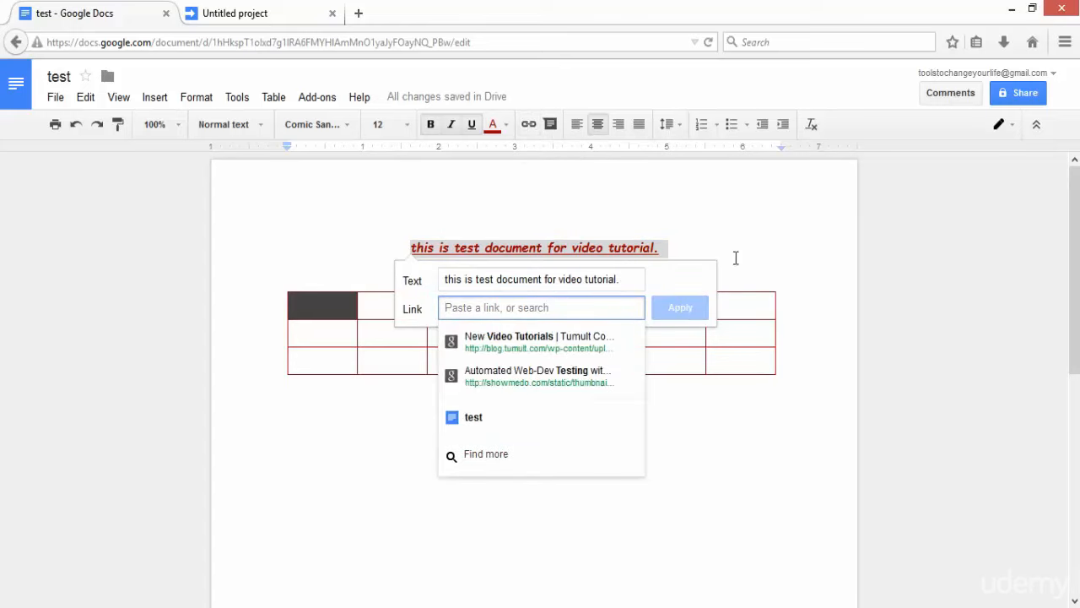
key(Escape)
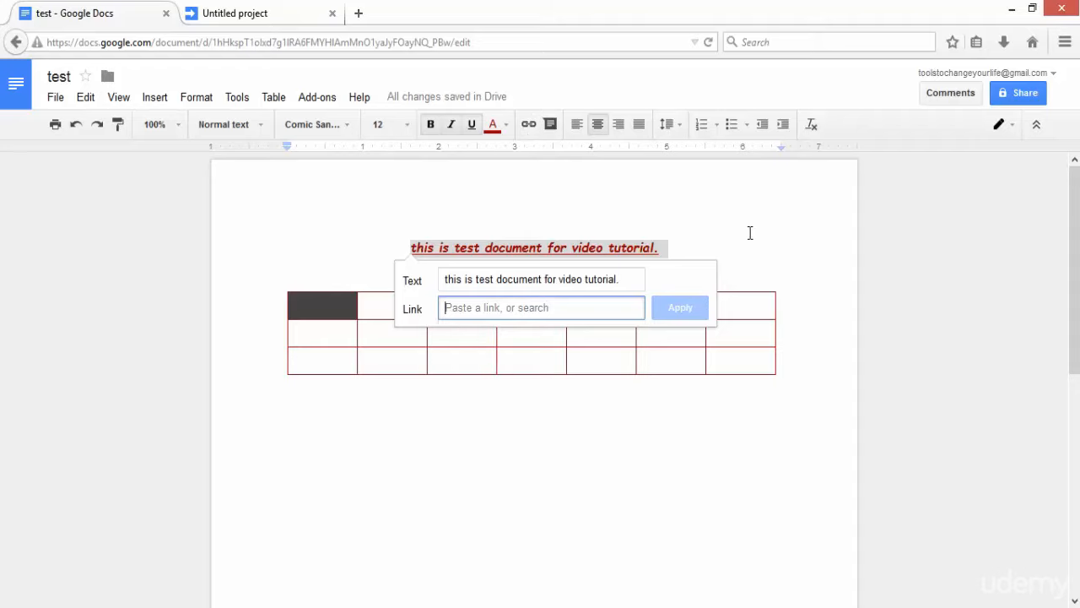
key(Escape)
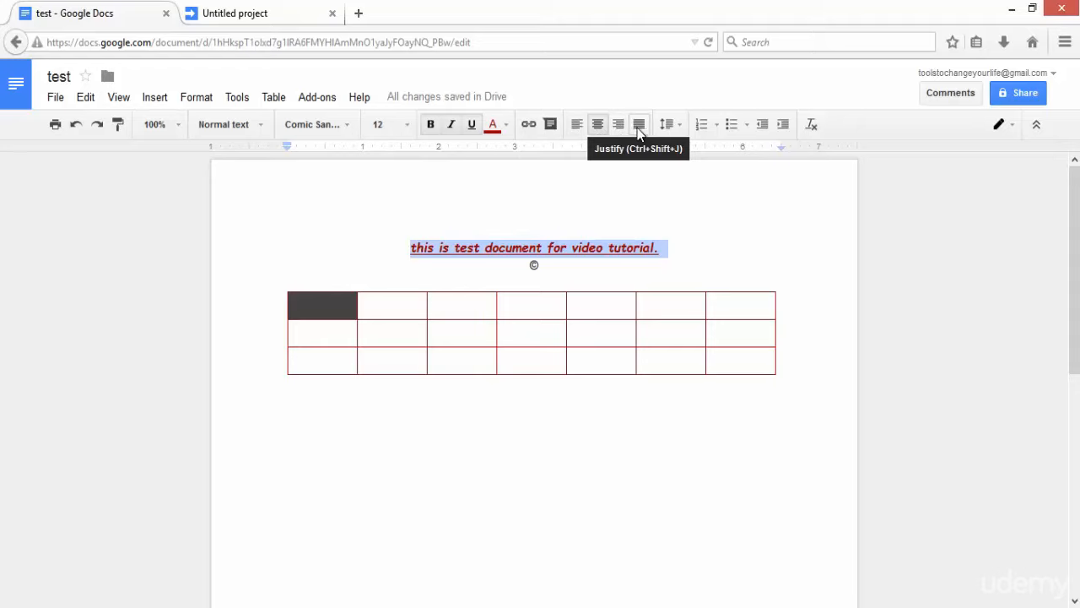
- Look over the line spacing options, and apply the Heading 1 style to the selected first line
click(680, 128)
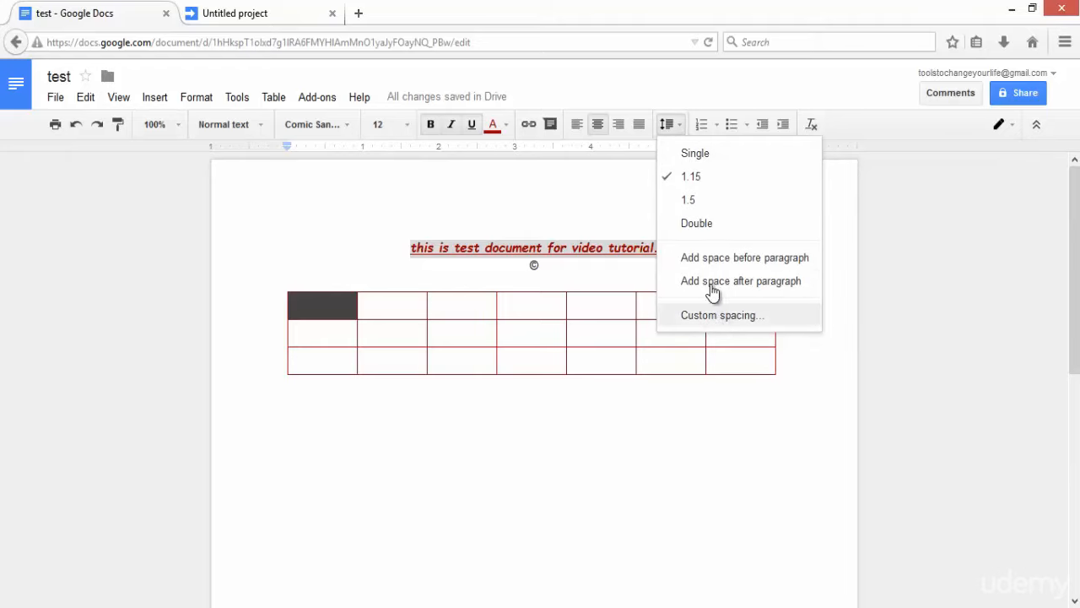
click(684, 125)
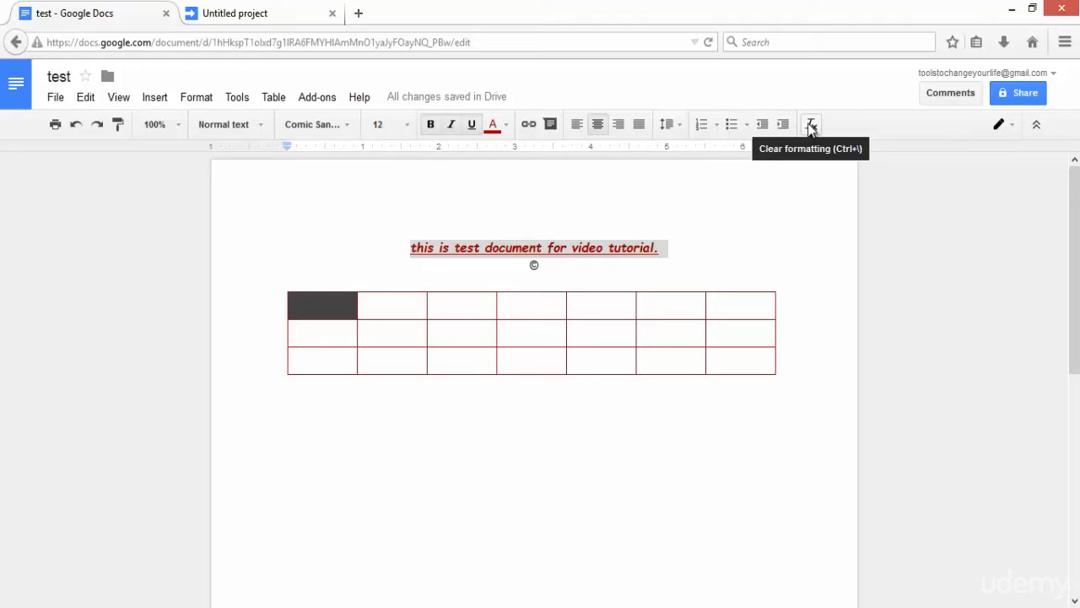
click(259, 132)
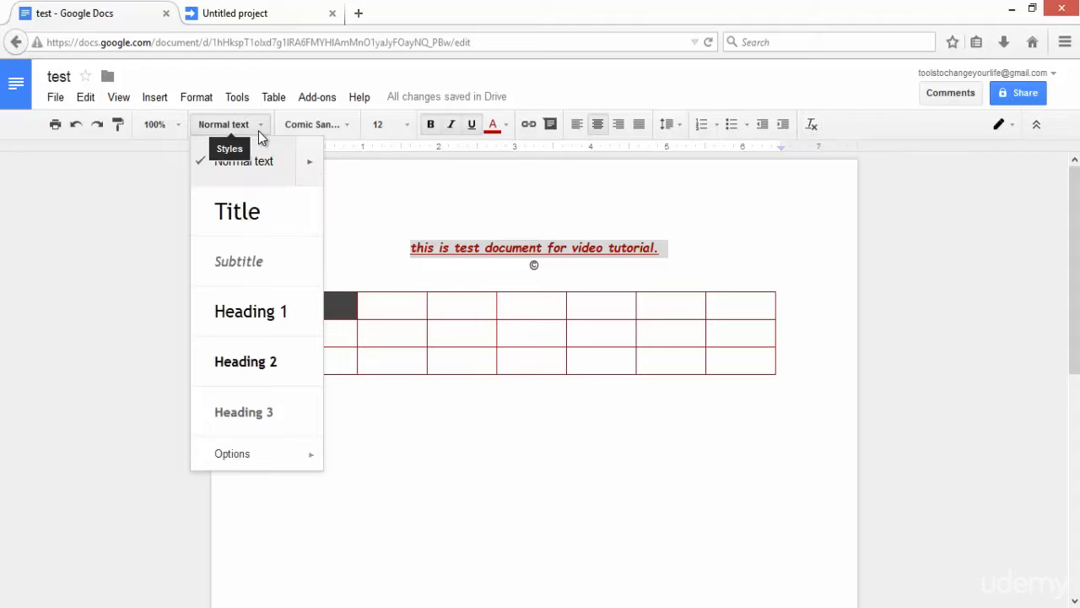
click(245, 314)
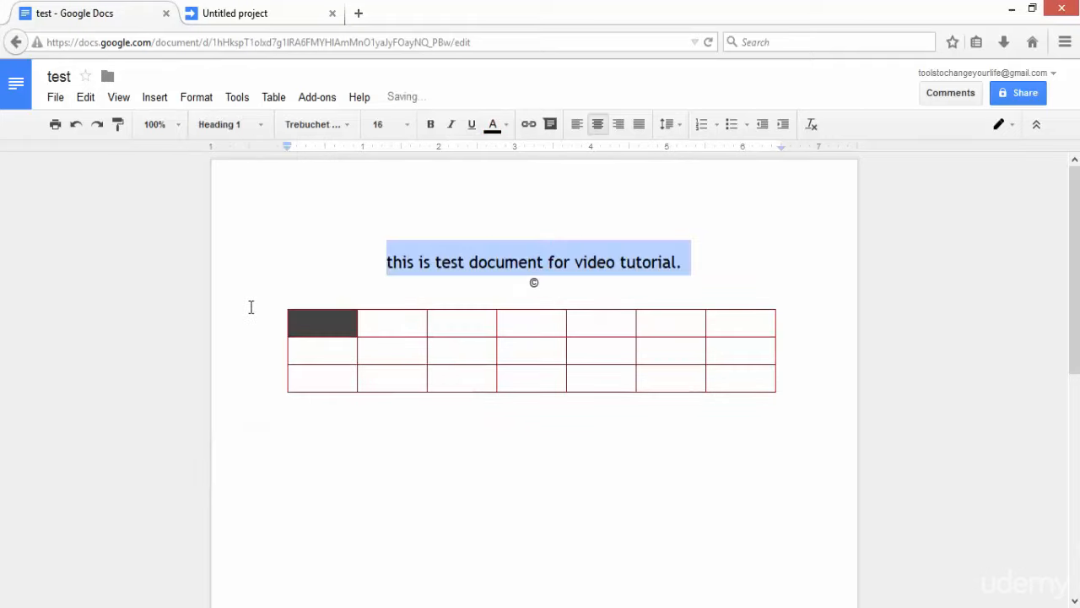
- Zoom the document to Fit, and return the zoom to 100%
click(175, 126)
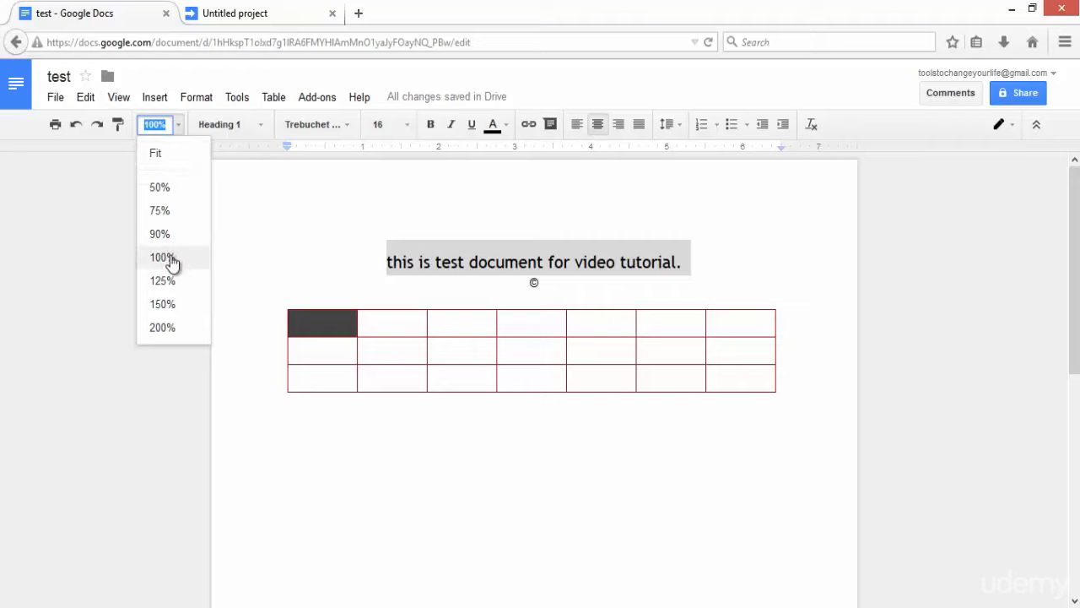
click(174, 156)
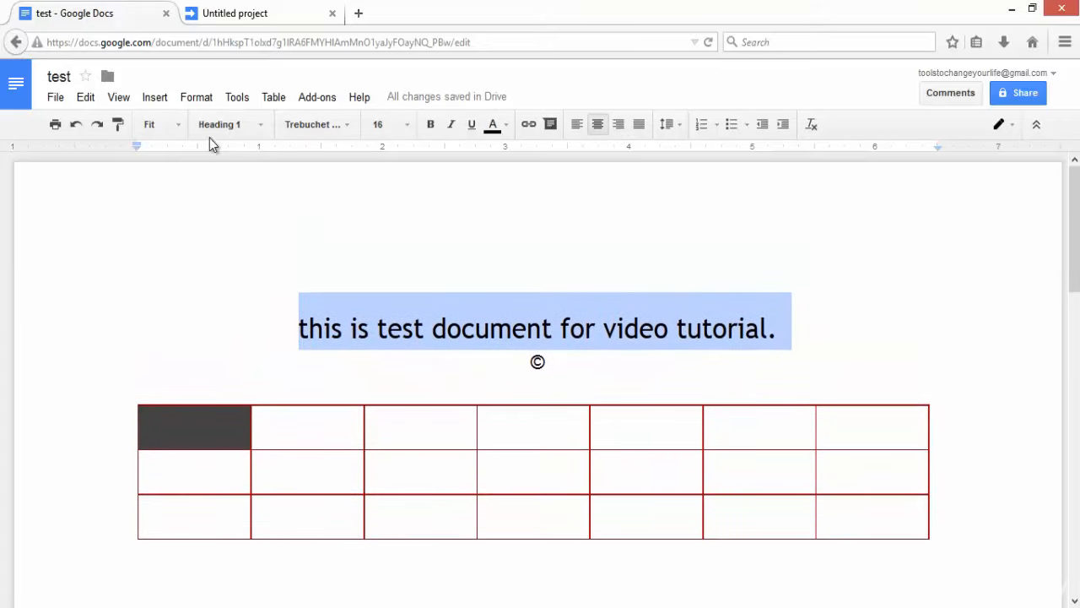
click(179, 125)
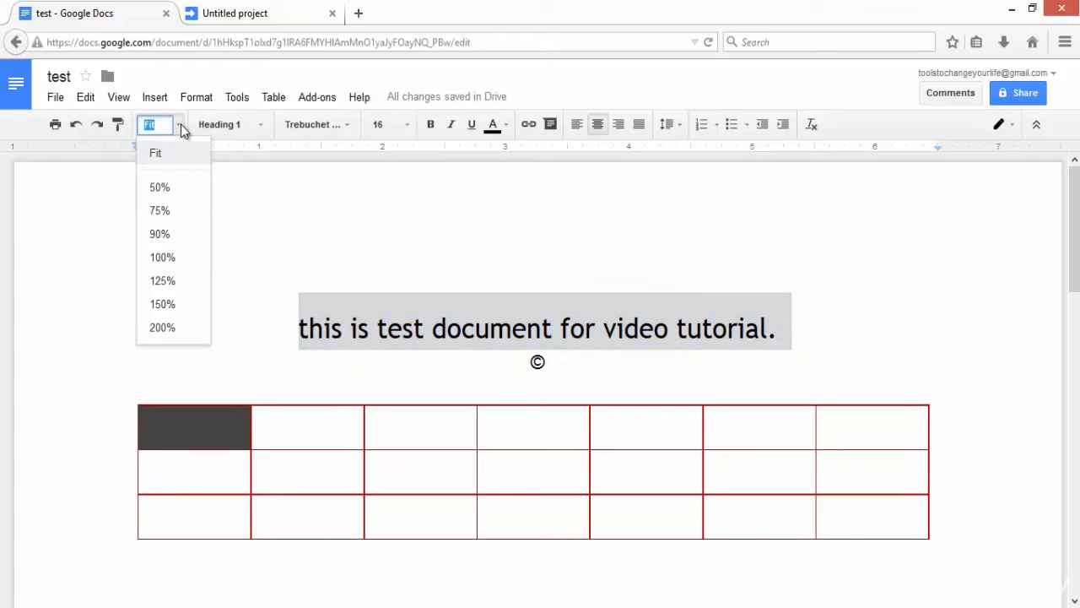
click(179, 257)
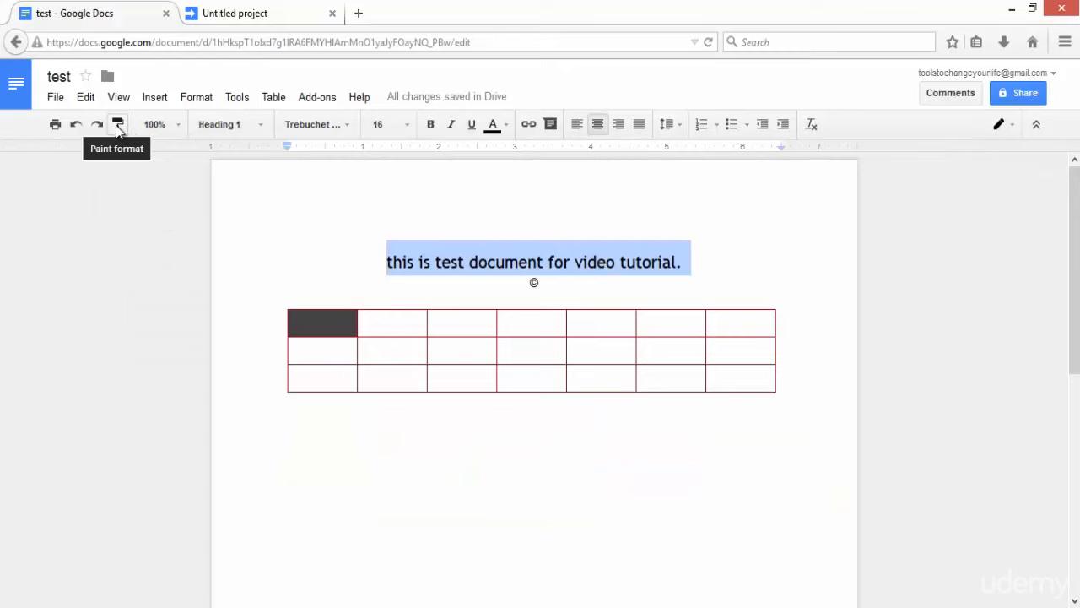
- Start printing the document, cancel the test.pdf download, and deselect the first line
click(55, 126)
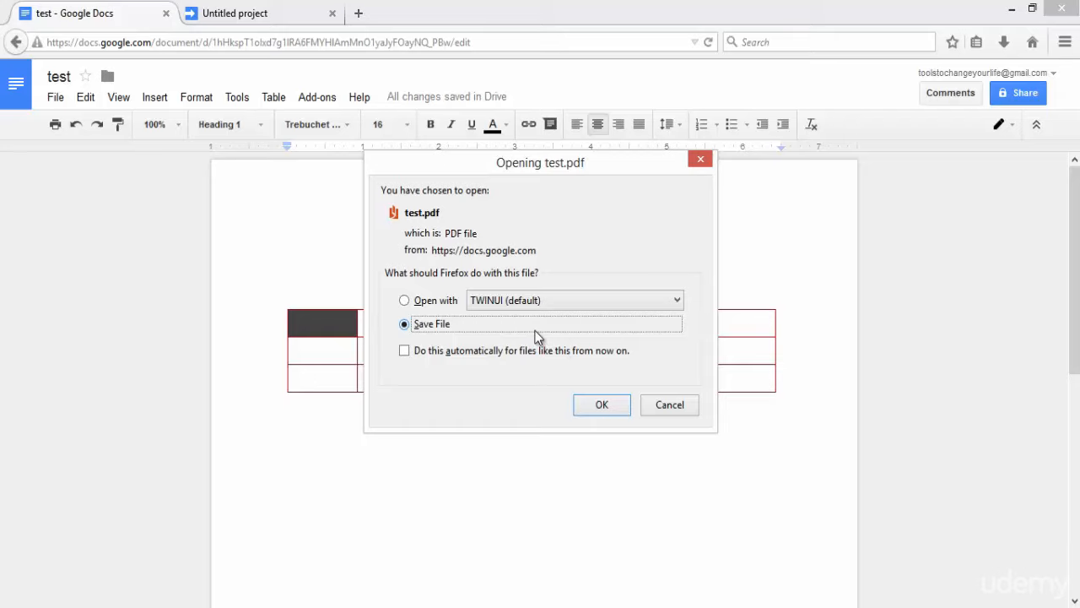
click(680, 413)
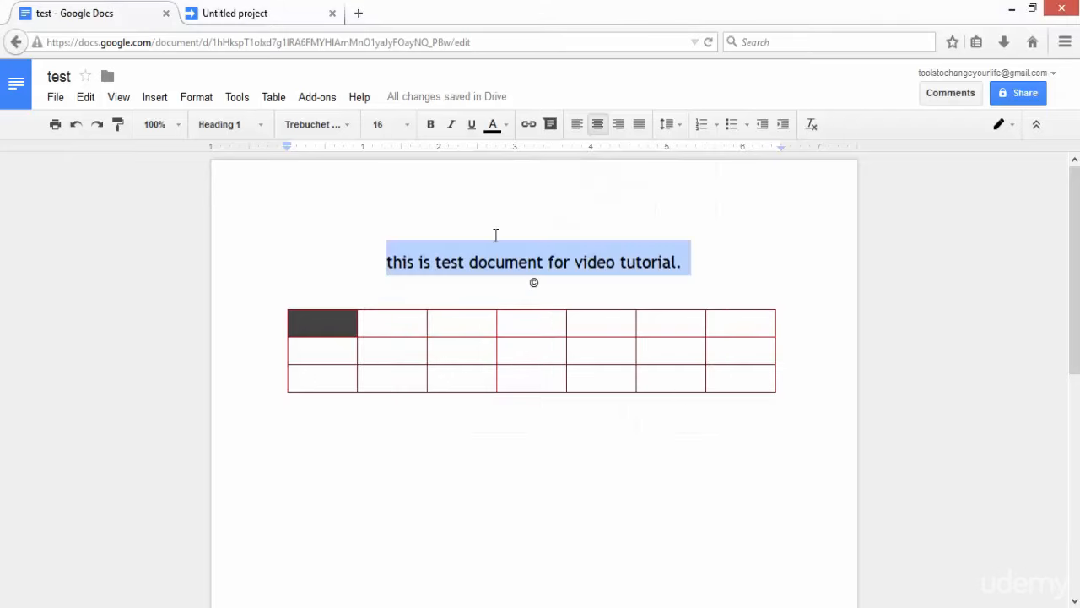
click(380, 230)
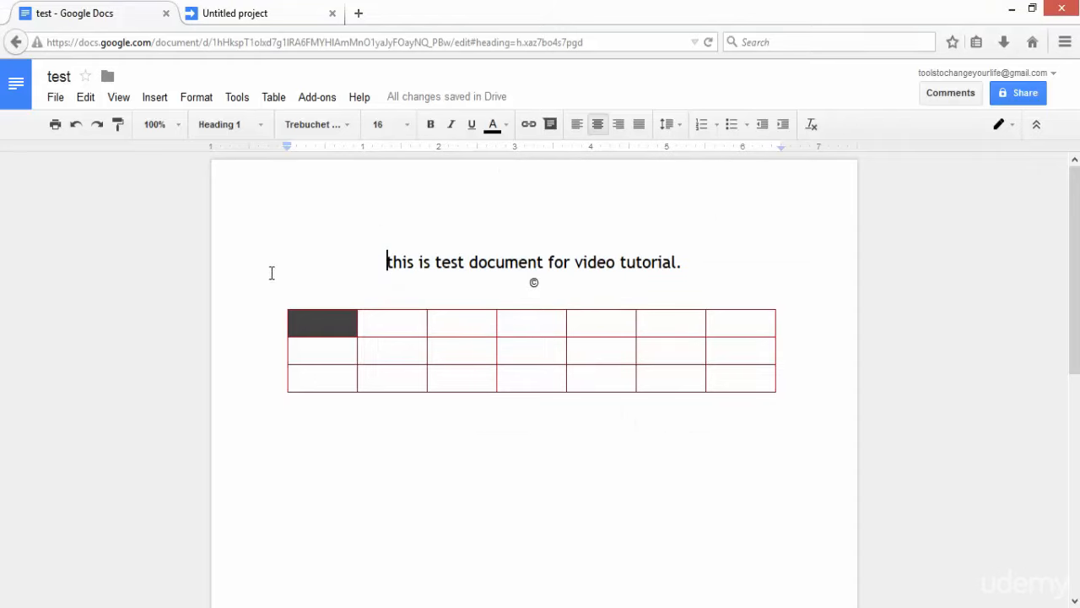
- Return to the Docs home list, show the documents as a grid, and look over the actions available for "test"
click(12, 83)
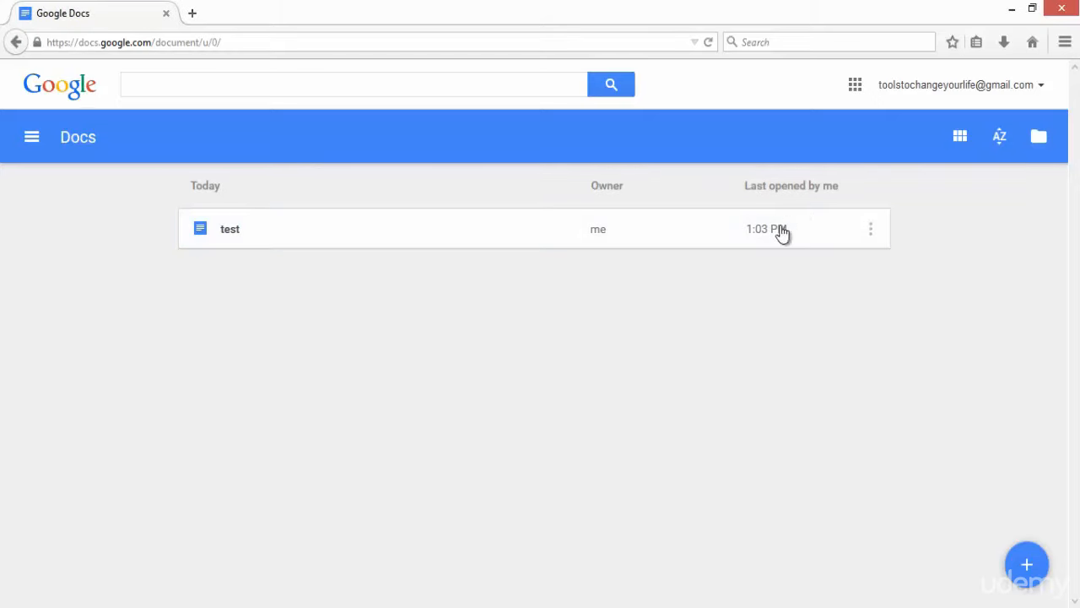
click(961, 144)
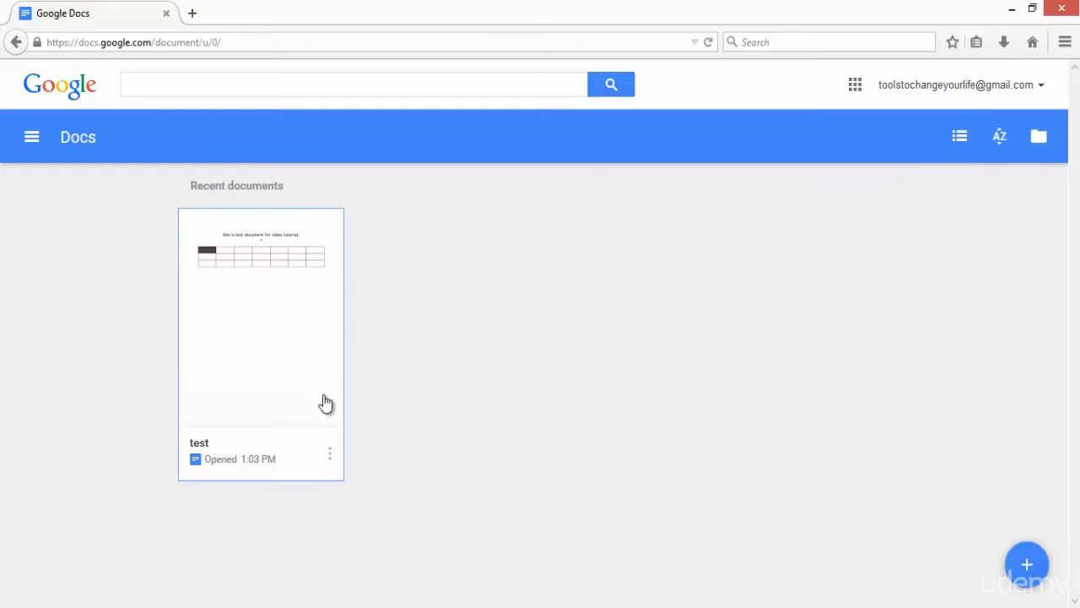
click(330, 457)
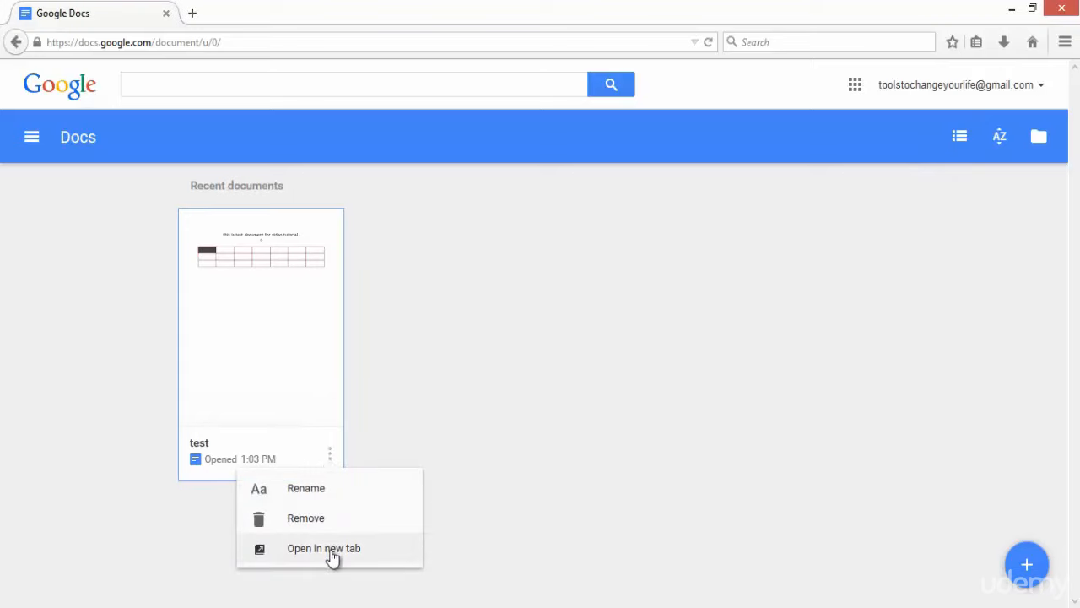
click(403, 382)
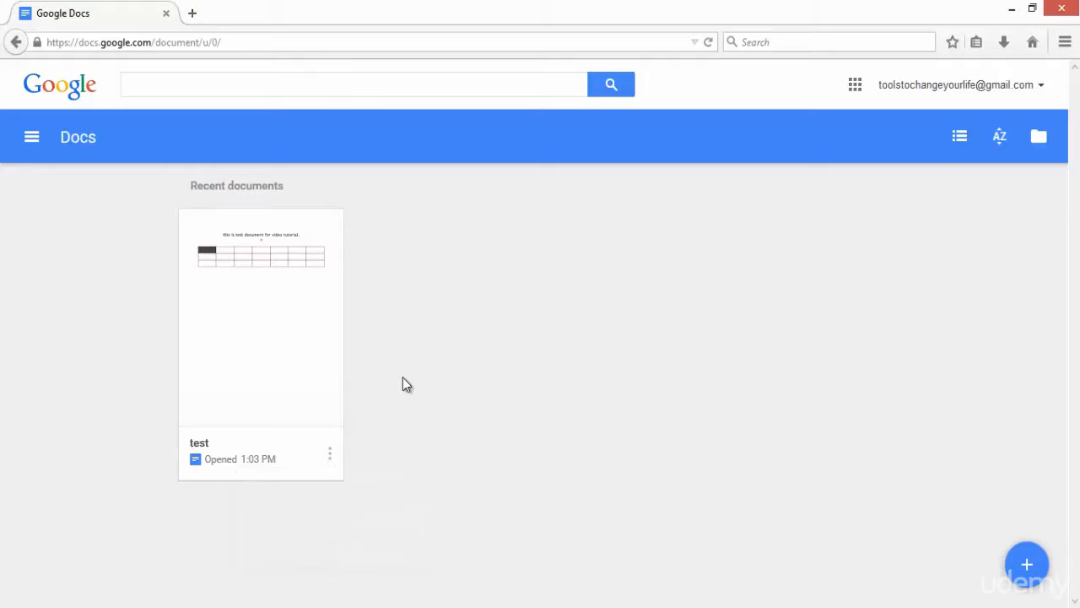